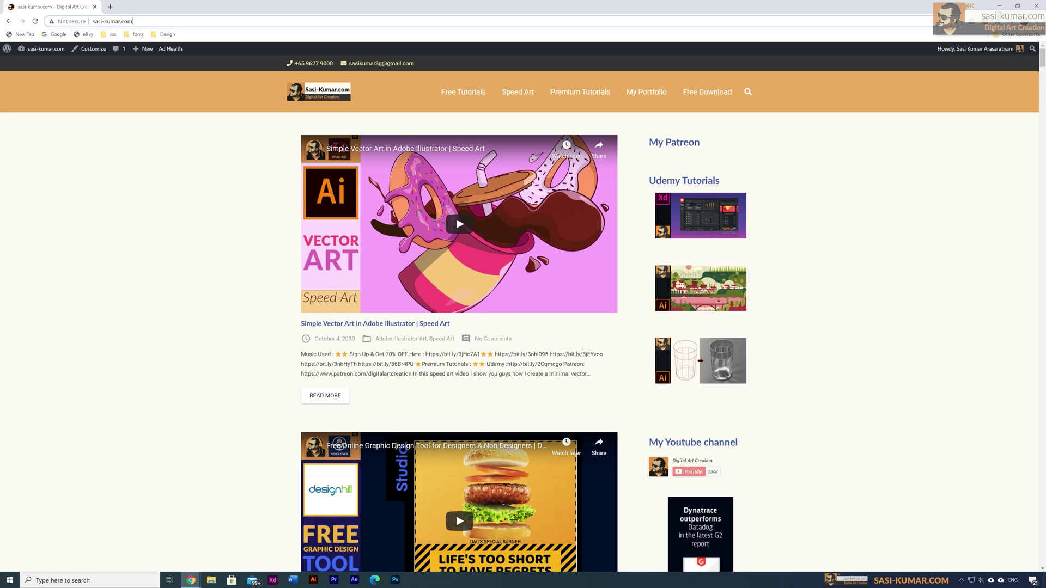
- Go to the Designhill Studio website at designhill.com/studio
key("ctrl+a")
type("designhill.com")
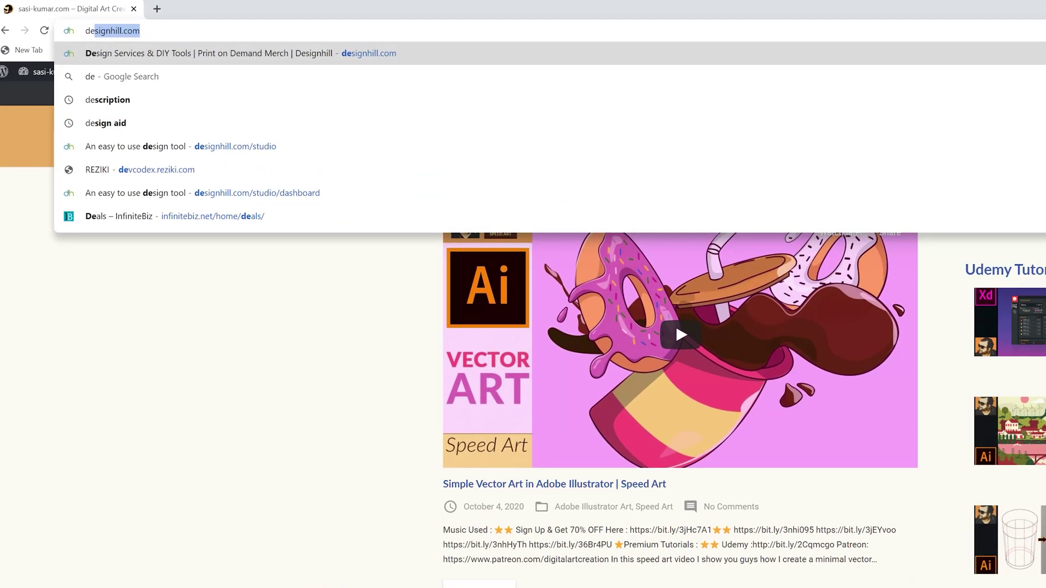
type("/s")
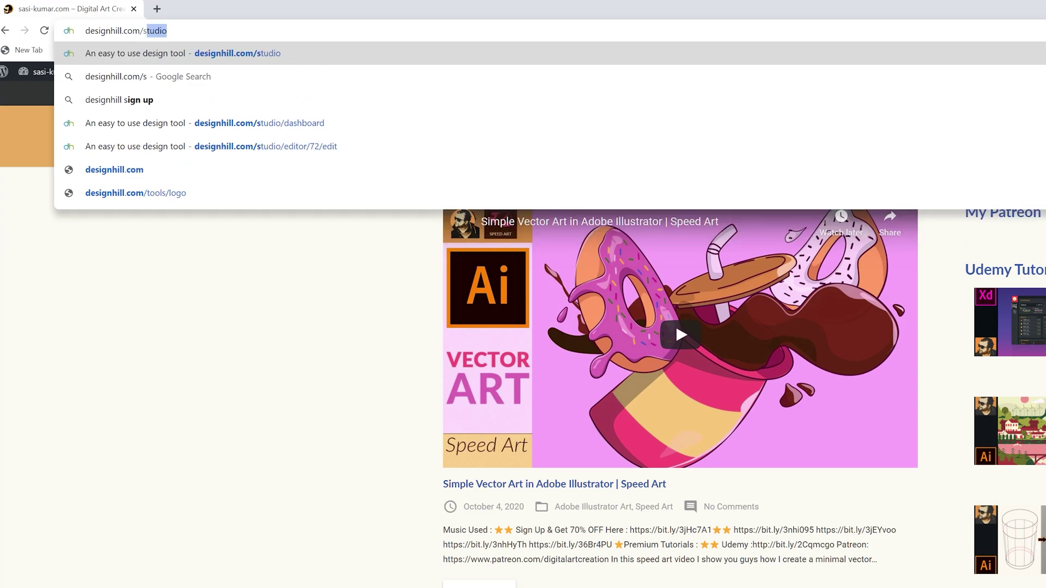
type("tudio")
key("Return")
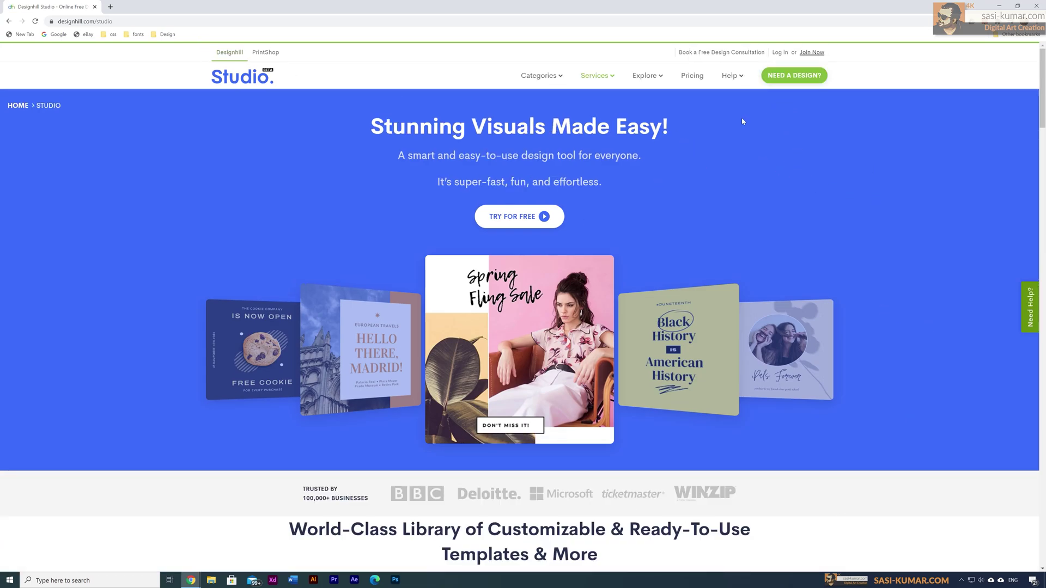
- Log in to the Designhill account, confirming the robot check, and open the Studio dashboard
left_click(780, 52)
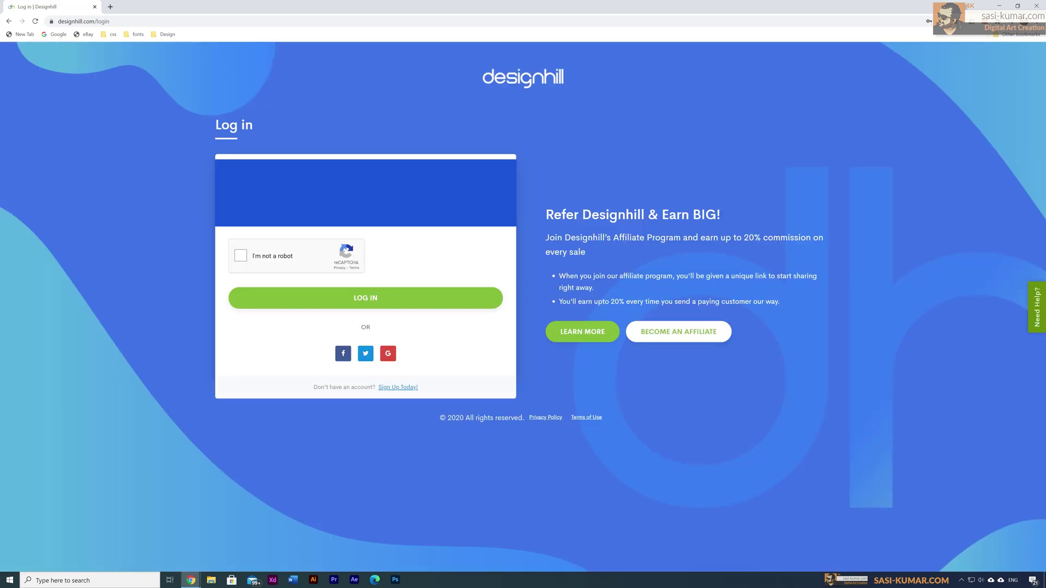
left_click(240, 256)
left_click(489, 294)
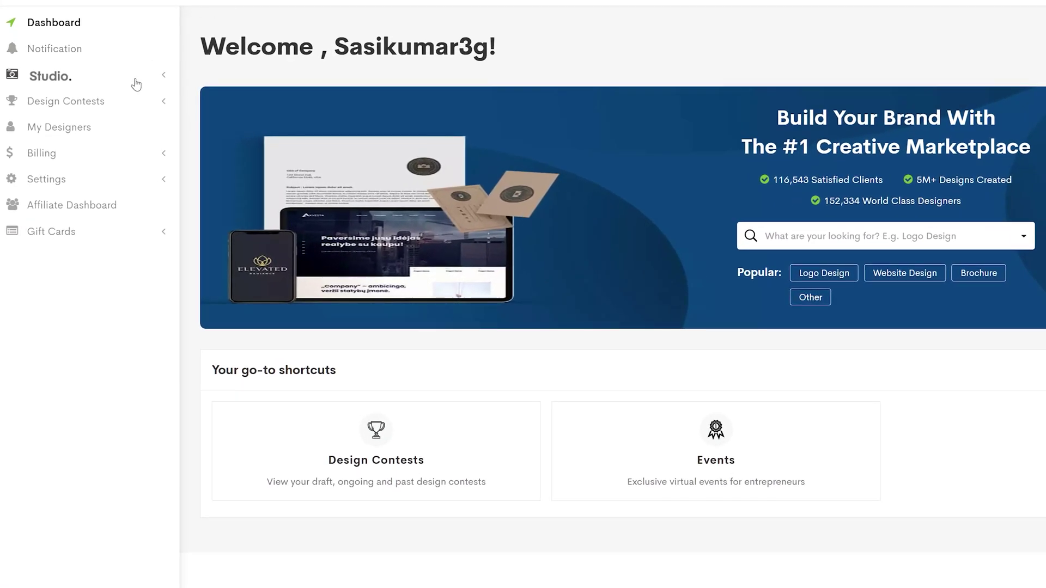
left_click(64, 80)
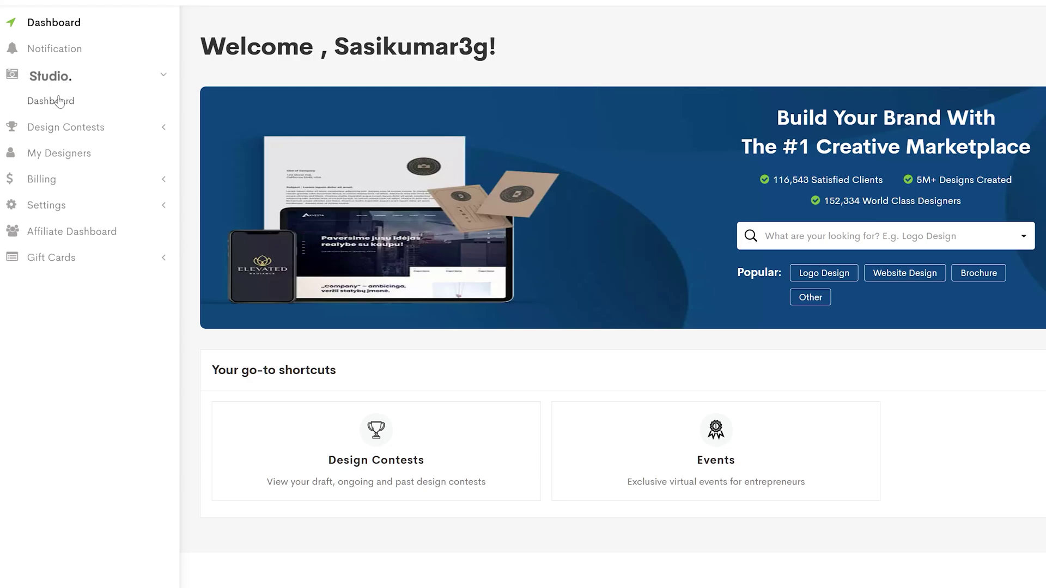
left_click(58, 103)
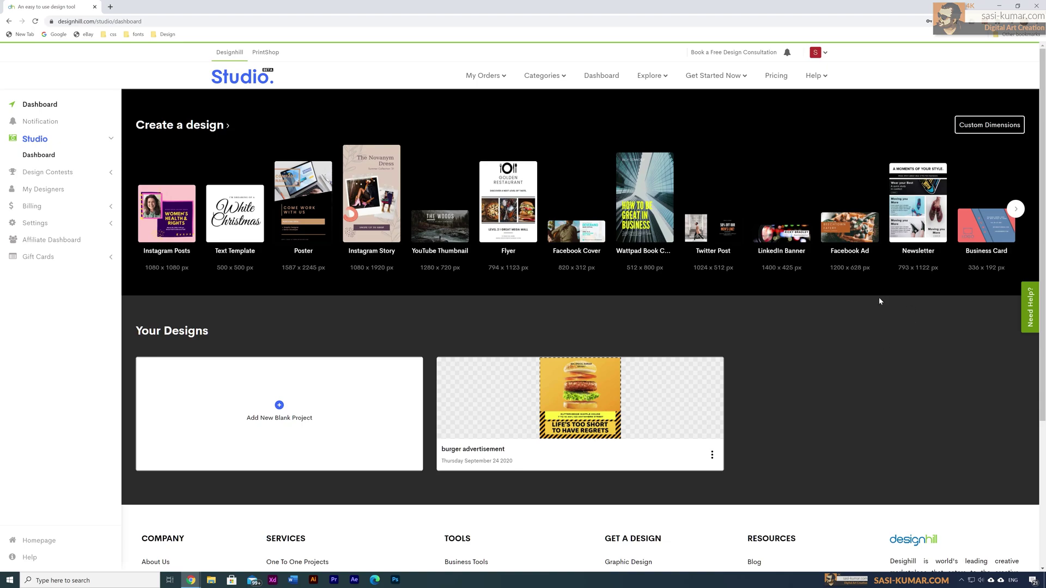
- Create a new Facebook Post design at 940 x 788 px
left_click(1017, 209)
left_click(1016, 209)
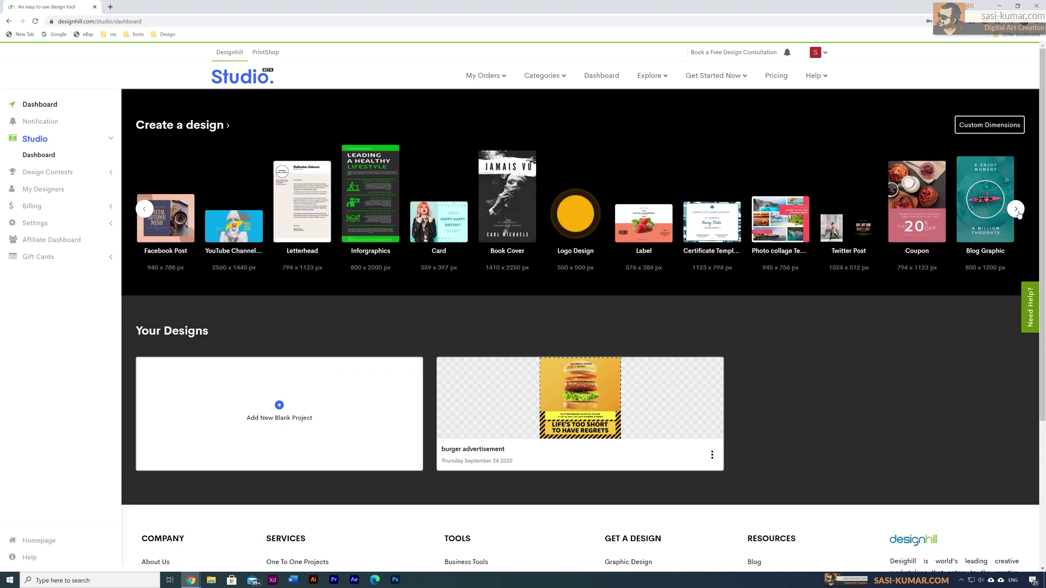
left_click(178, 228)
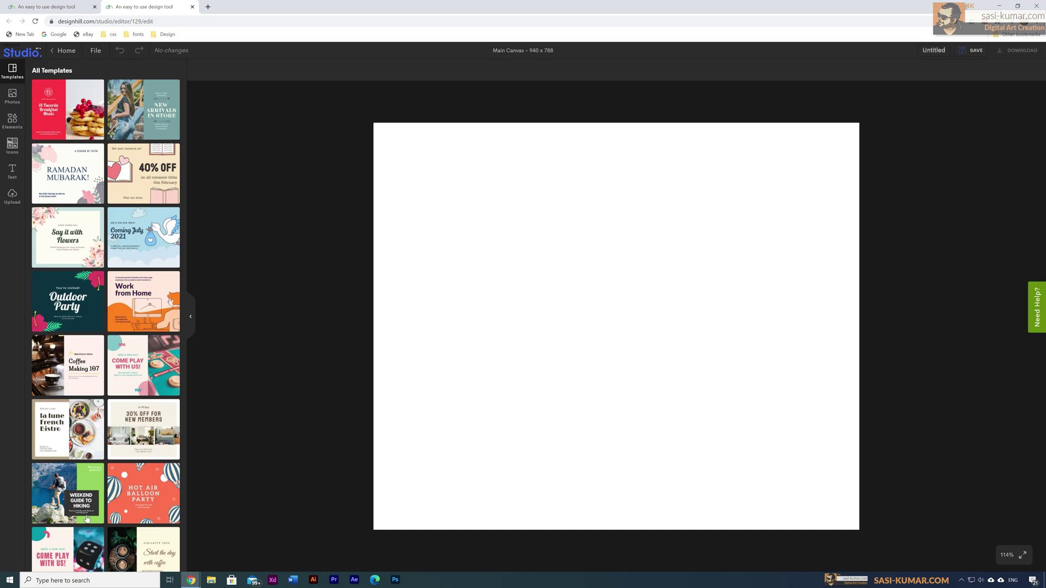
- Browse the Facebook Post templates and apply the orange "Work from Home" template to the blank canvas
scroll(153, 282, "down", 2)
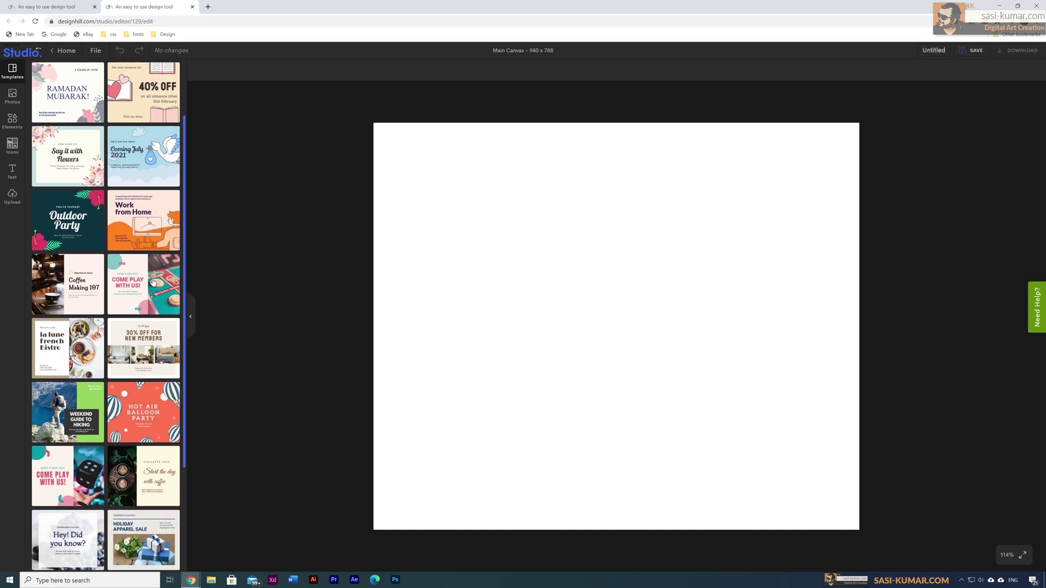
scroll(153, 282, "down", 4)
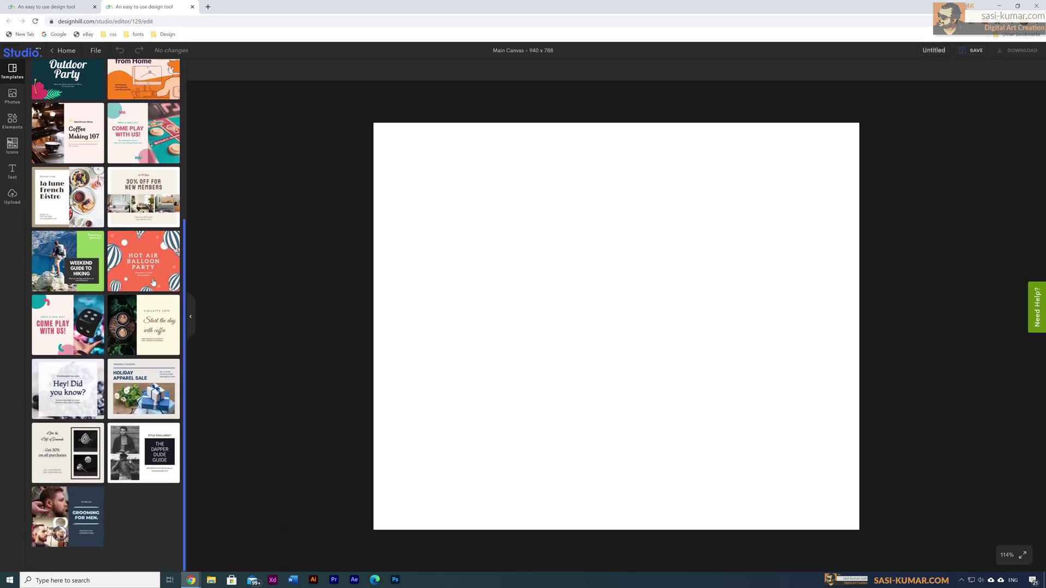
scroll(153, 282, "up", 6)
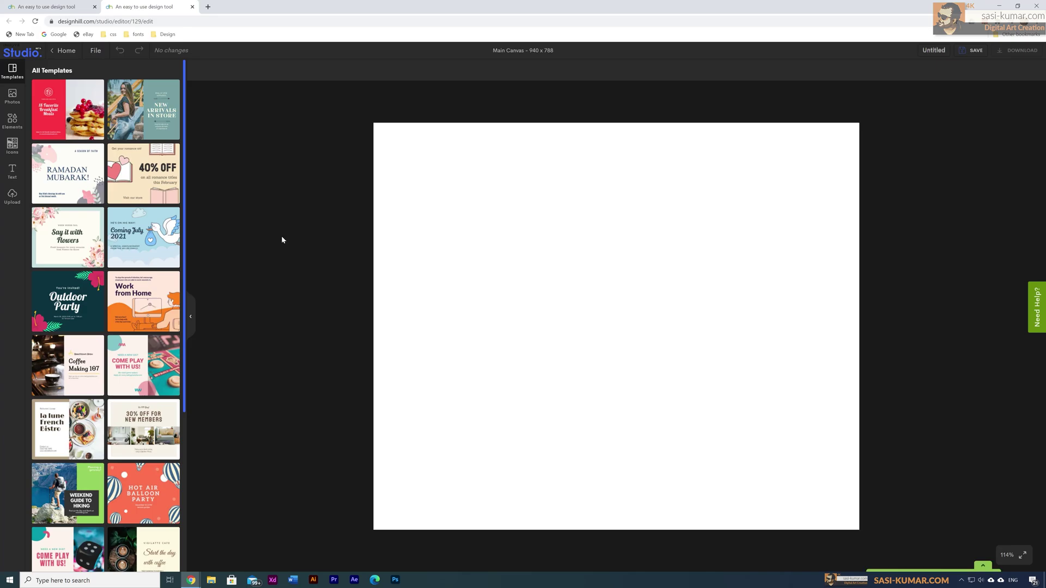
left_click(153, 297)
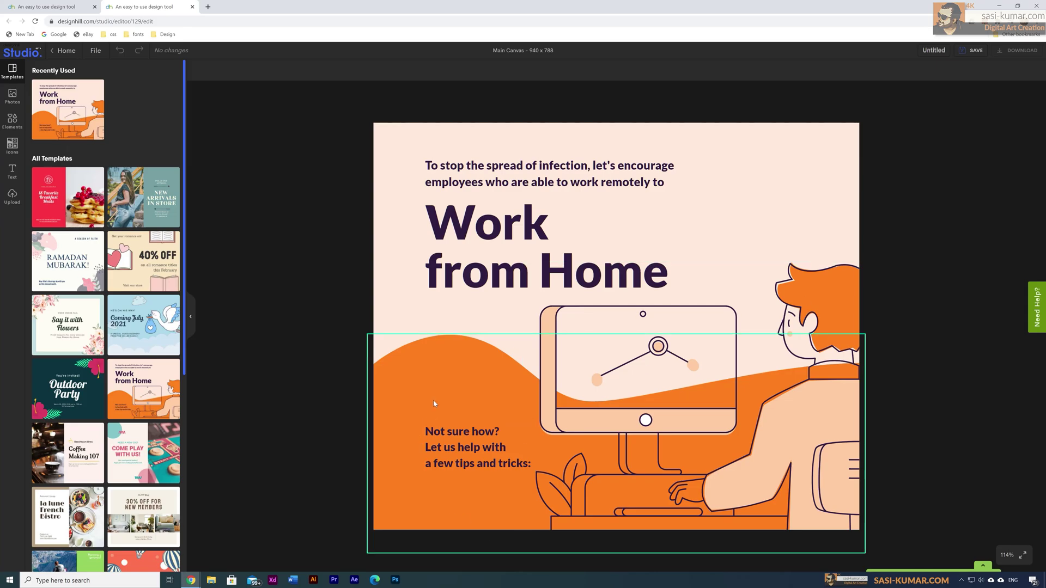
- Recolour the orange wave shape in the lower part of the design to bright blue from the default colours
left_click(441, 384)
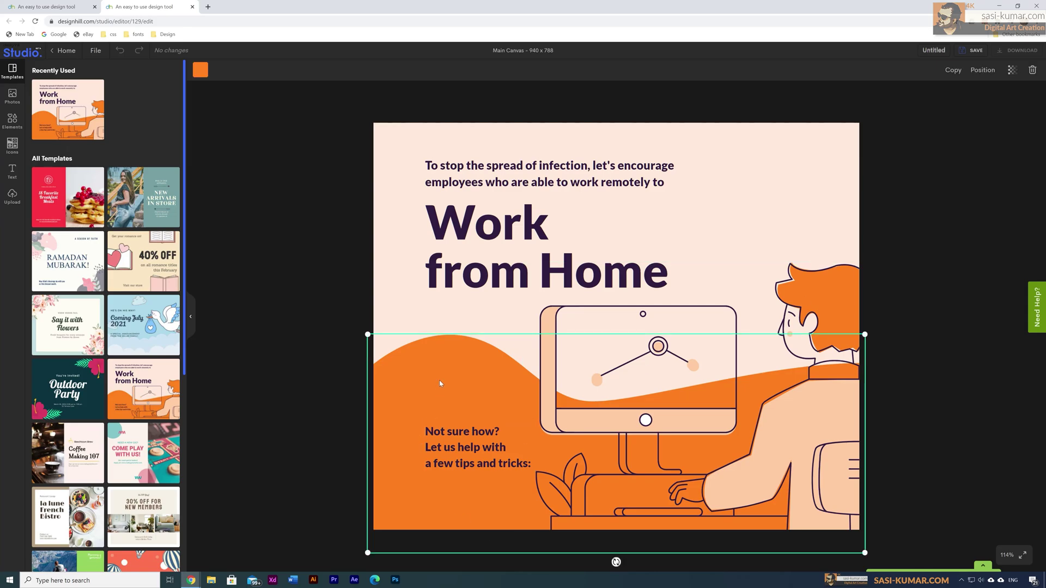
left_click(204, 73)
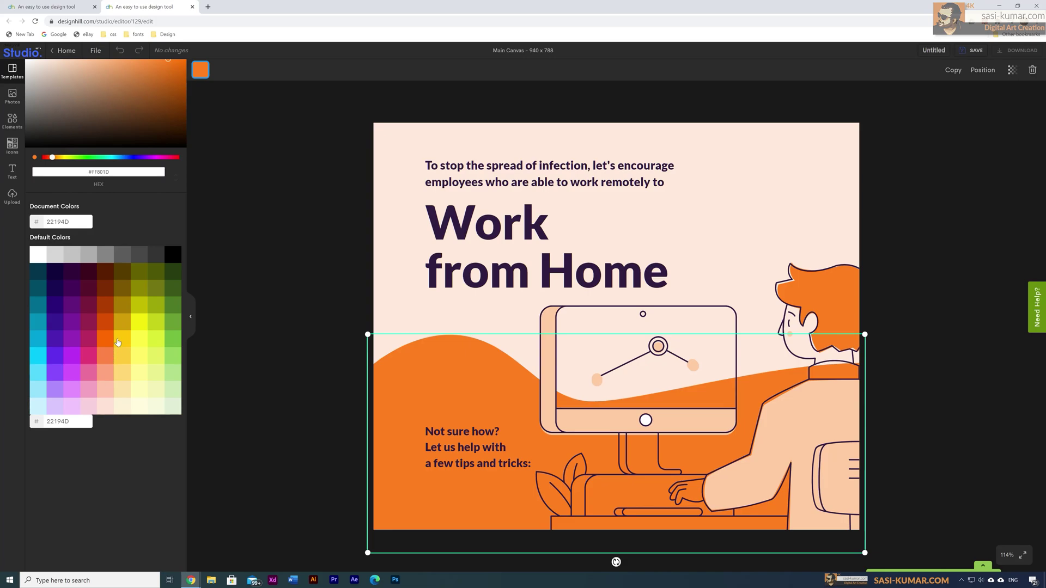
left_click(44, 340)
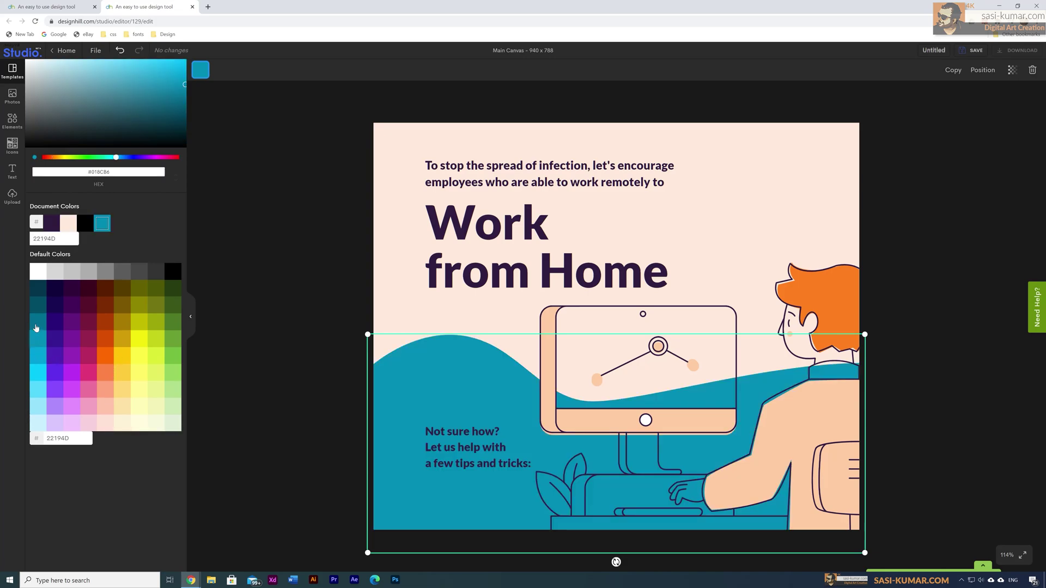
left_click(34, 357)
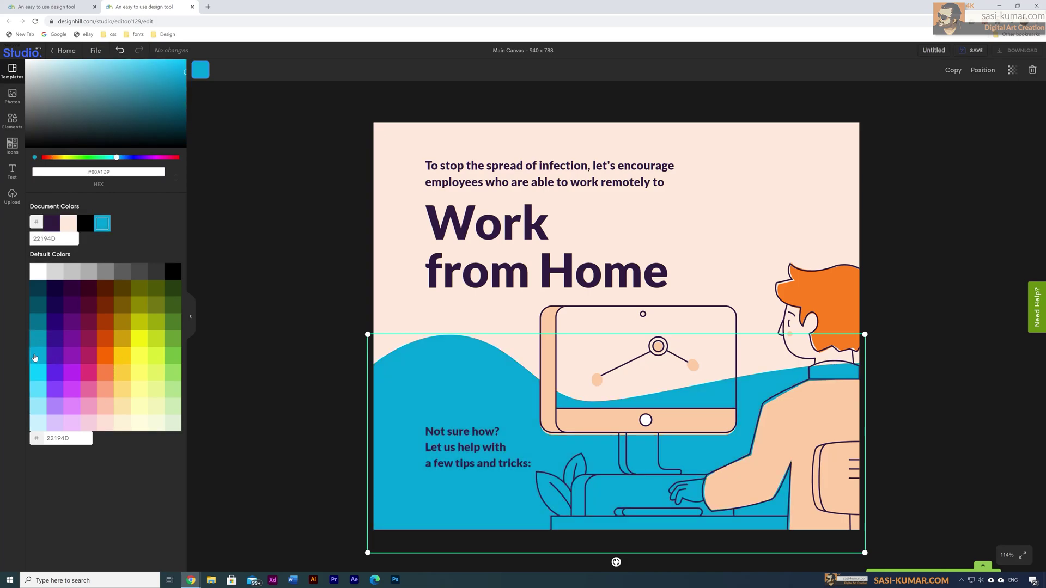
left_click(271, 273)
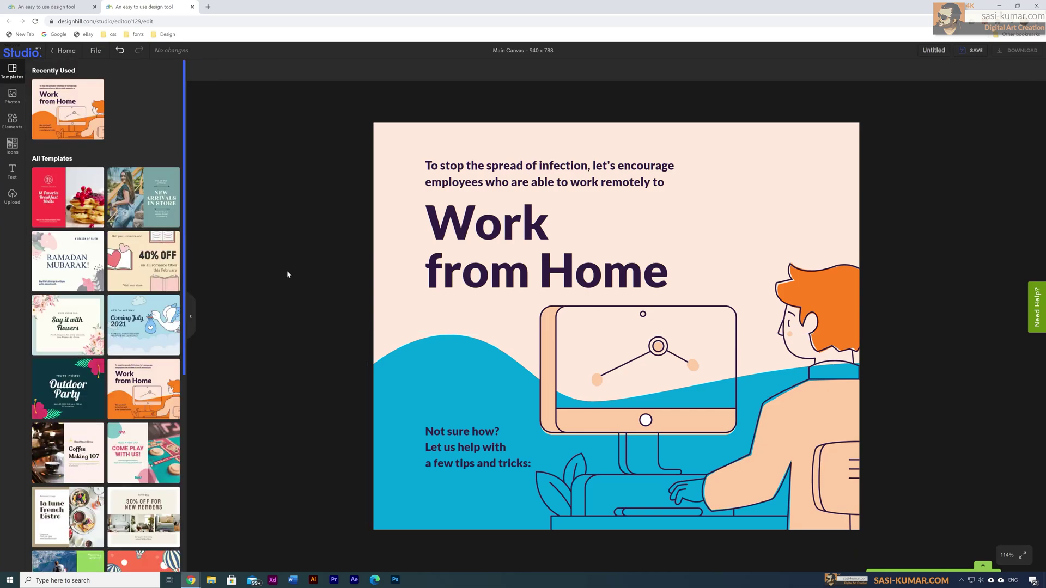
- Change the orange hair colour in the man-at-computer illustration to the dark navy default colour
left_click(839, 300)
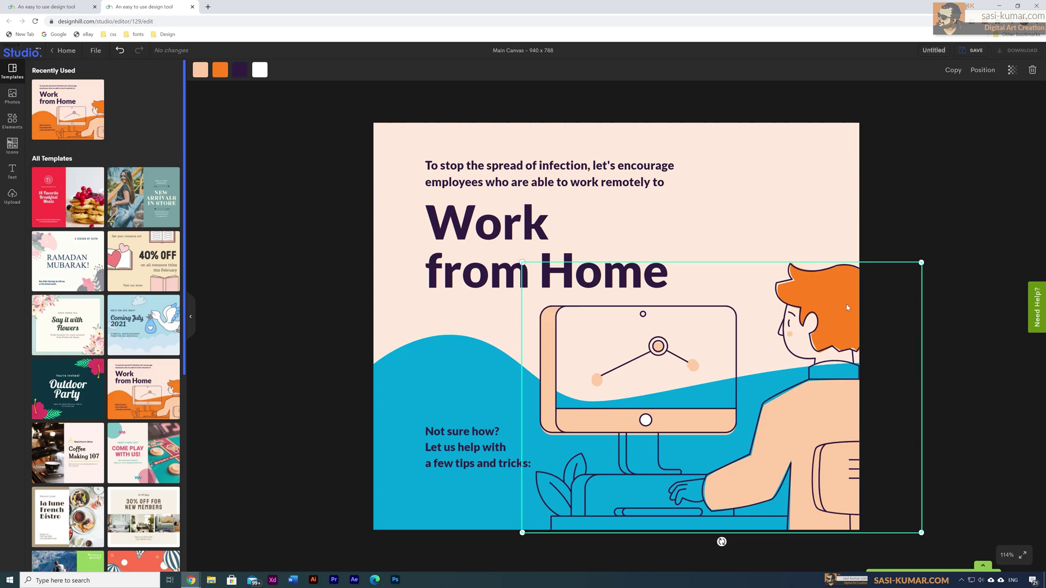
left_click(220, 71)
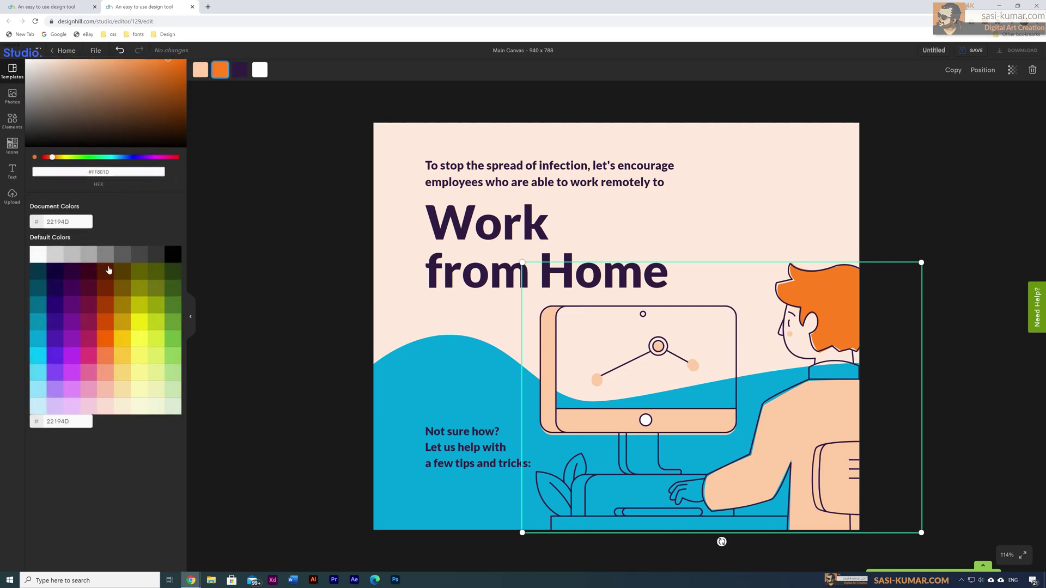
left_click(53, 280)
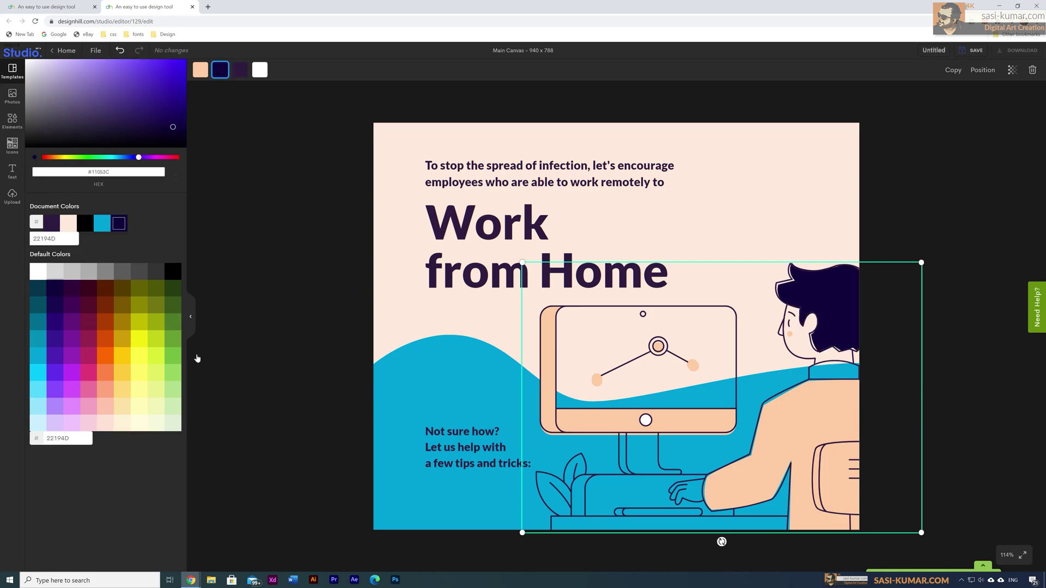
left_click(329, 278)
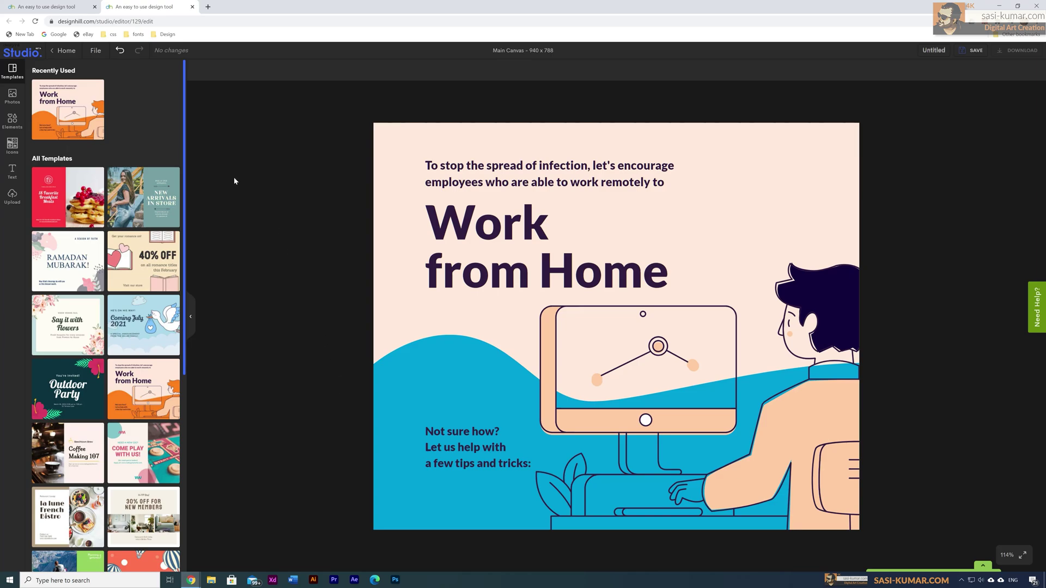
- Look through the stock photo library, then search it for "home" and browse the matching images
left_click(14, 95)
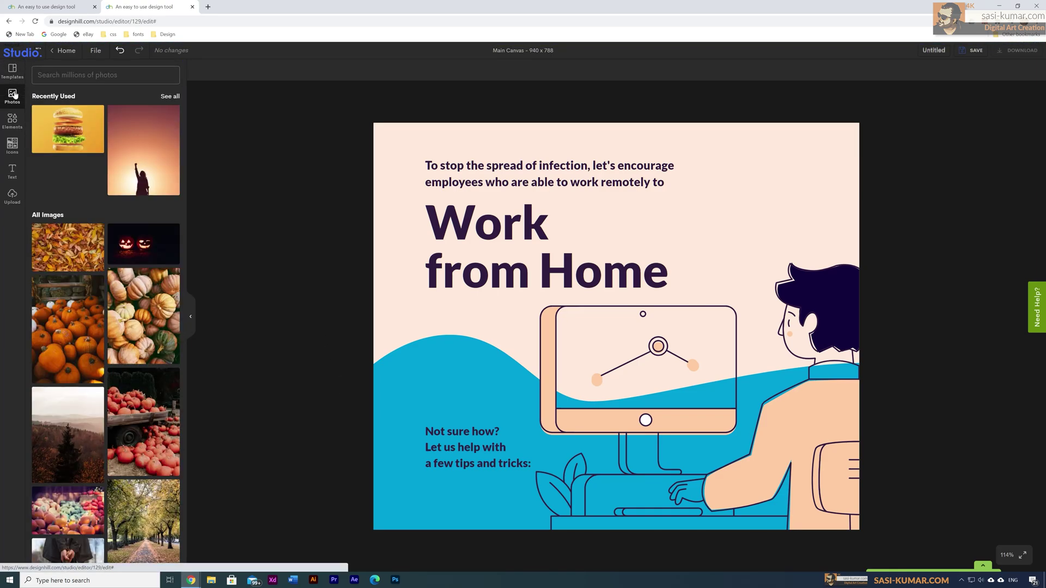
scroll(116, 383, "down", 10)
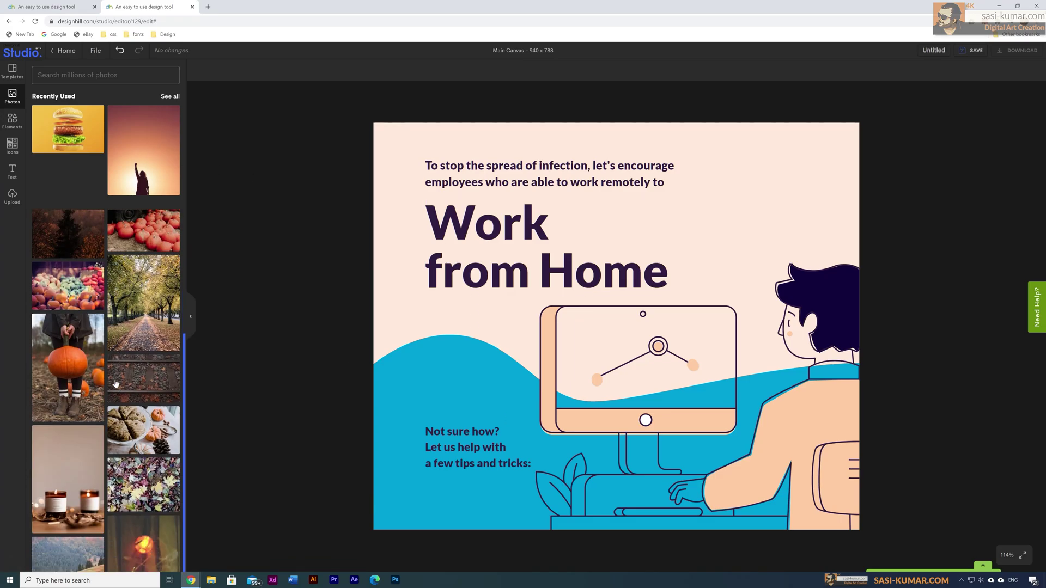
scroll(116, 384, "down", 5)
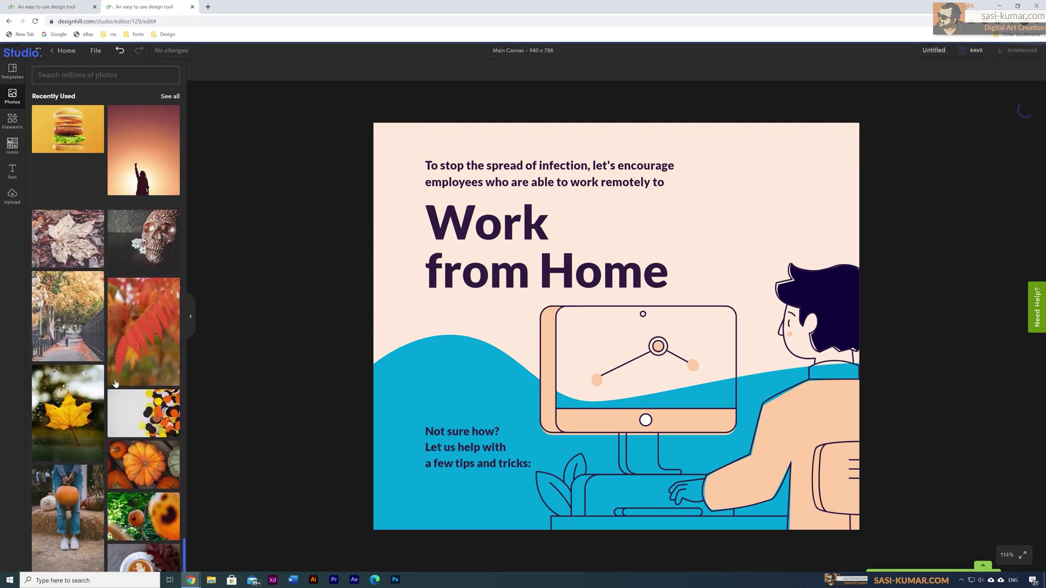
scroll(116, 384, "up", 15)
left_click(109, 75)
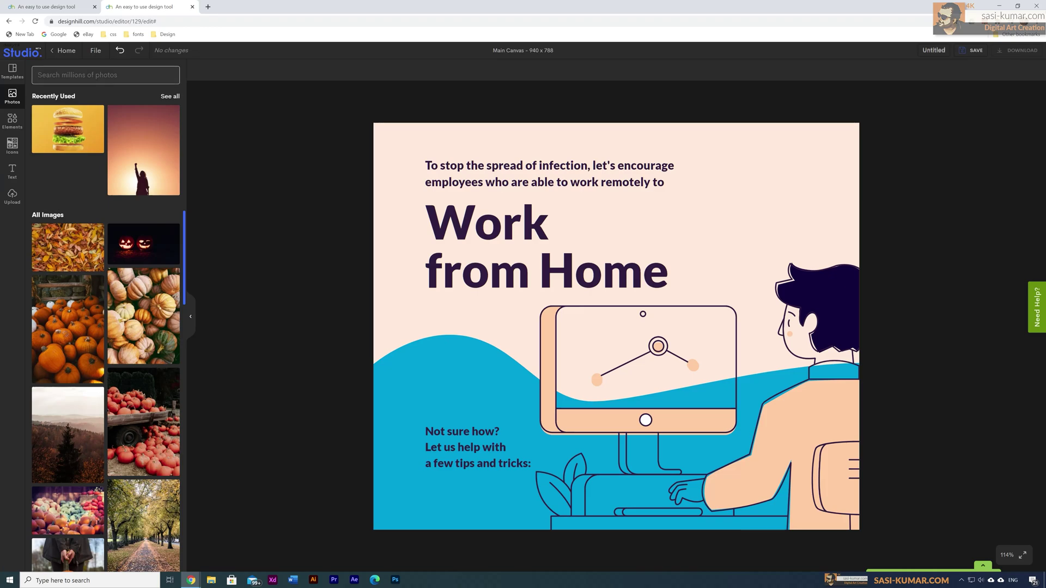
type("home")
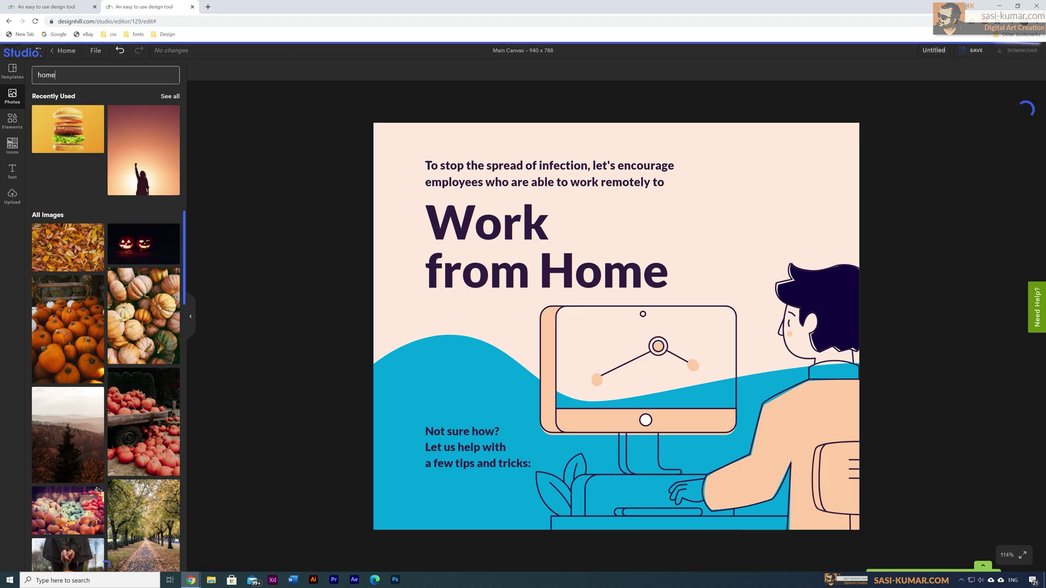
scroll(145, 229, "down", 10)
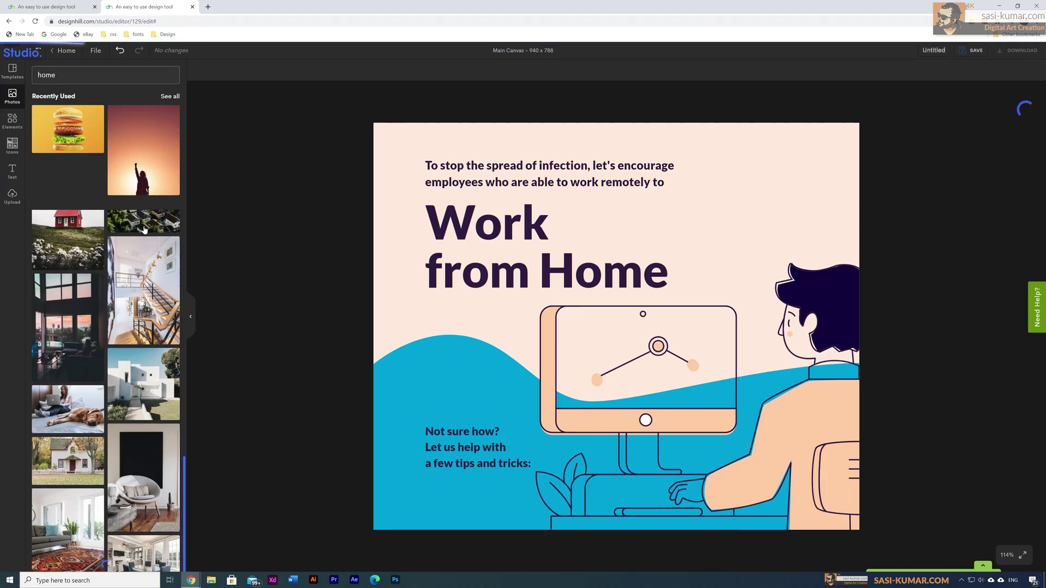
scroll(145, 230, "down", 5)
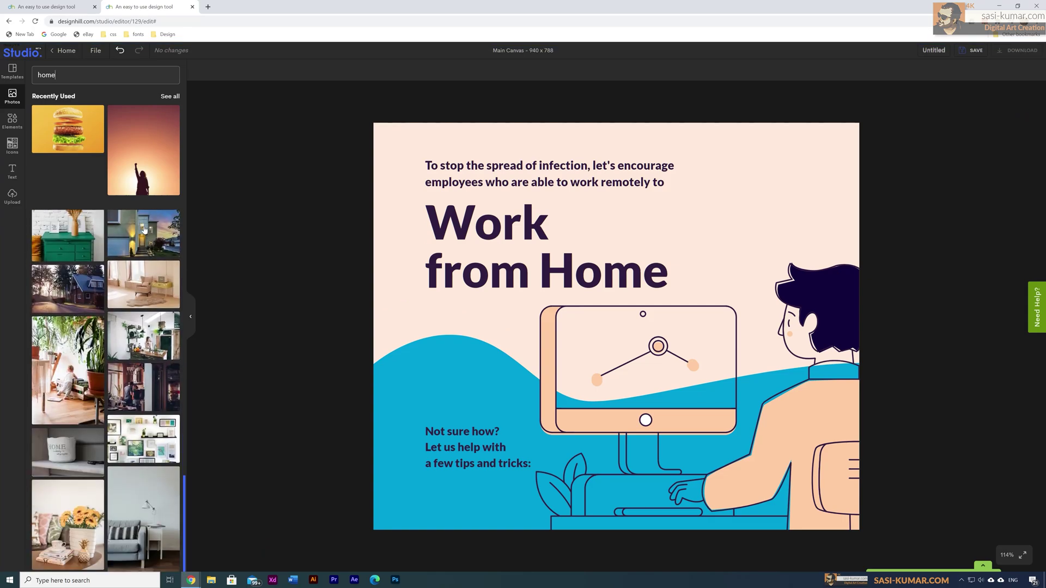
scroll(144, 230, "down", 5)
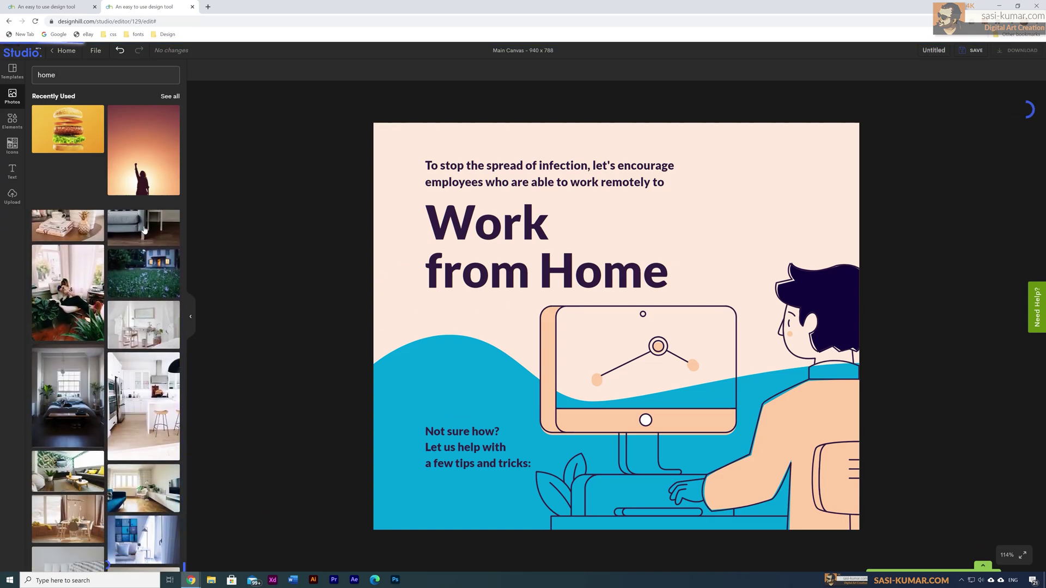
- Search the stock photos for "work from home" and look through the images
key("ctrl+a")
type("work from home")
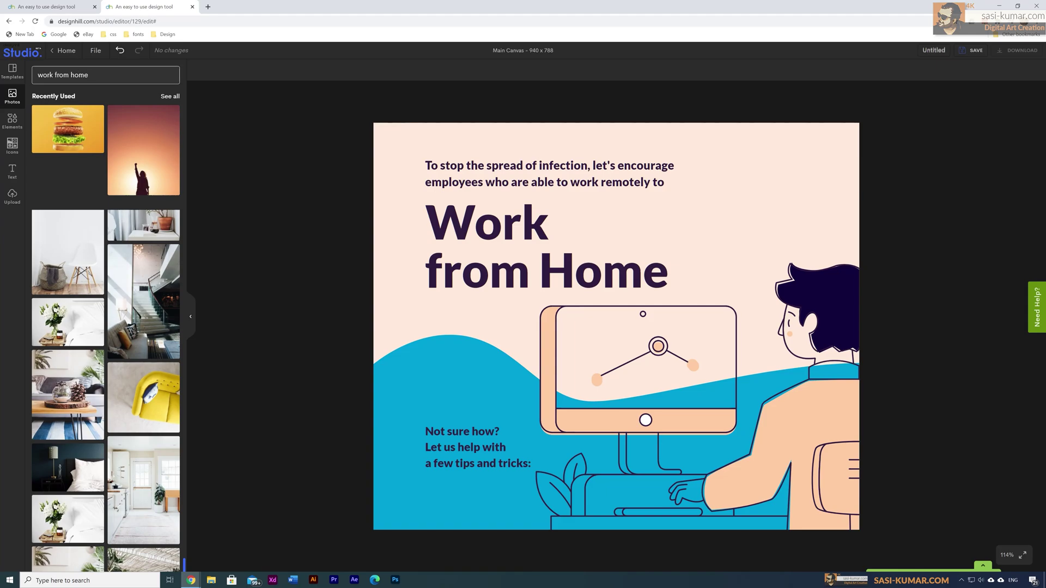
key("Return")
scroll(150, 233, "down", 3)
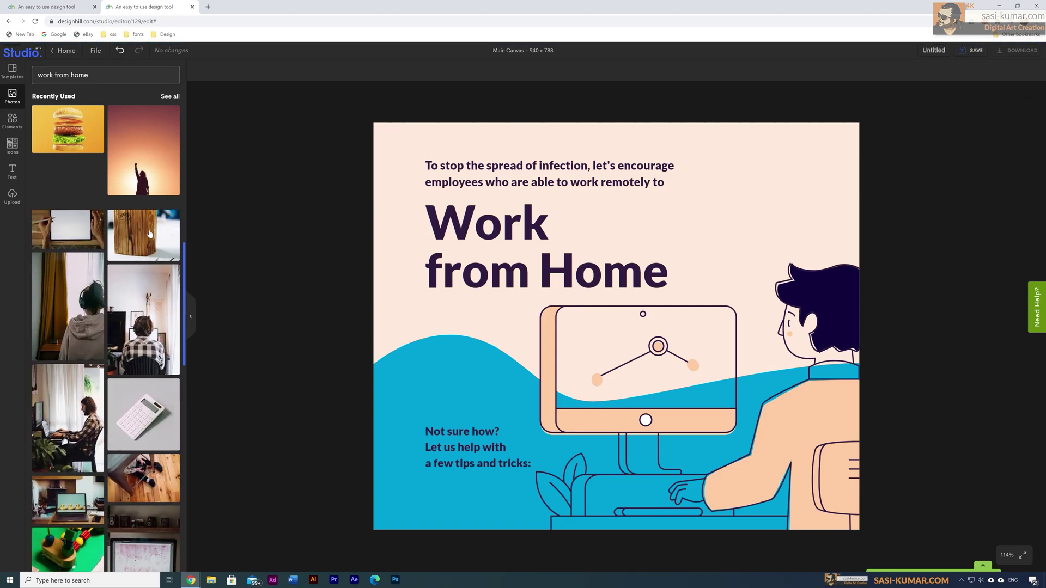
scroll(147, 236, "down", 3)
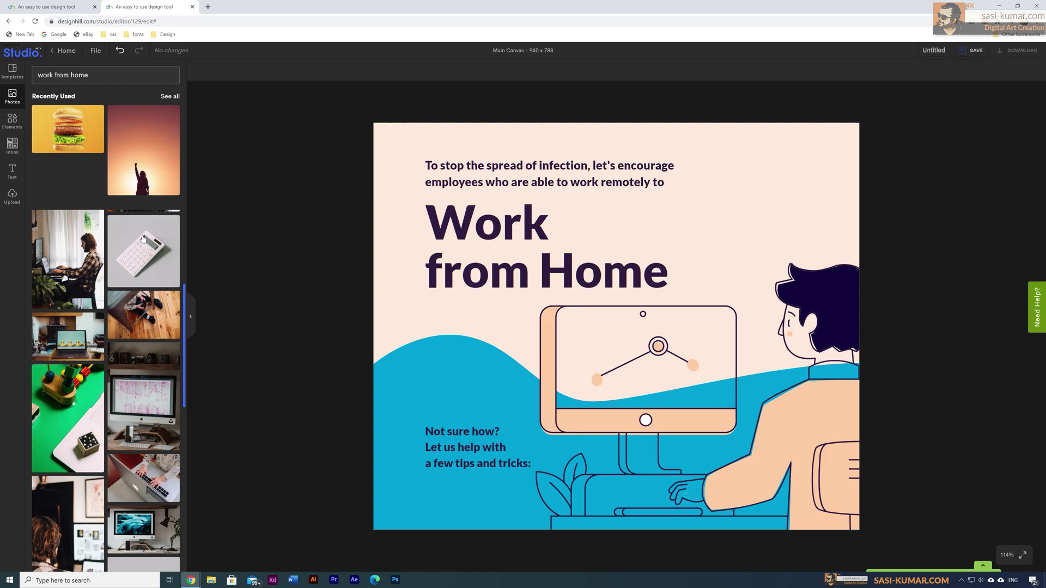
scroll(143, 239, "up", 3)
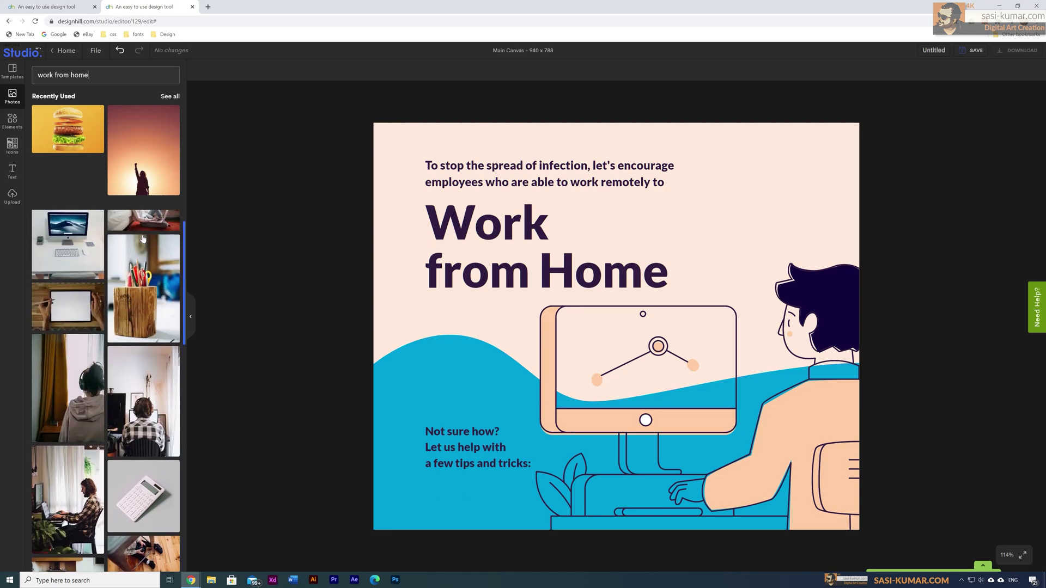
scroll(143, 238, "down", 2)
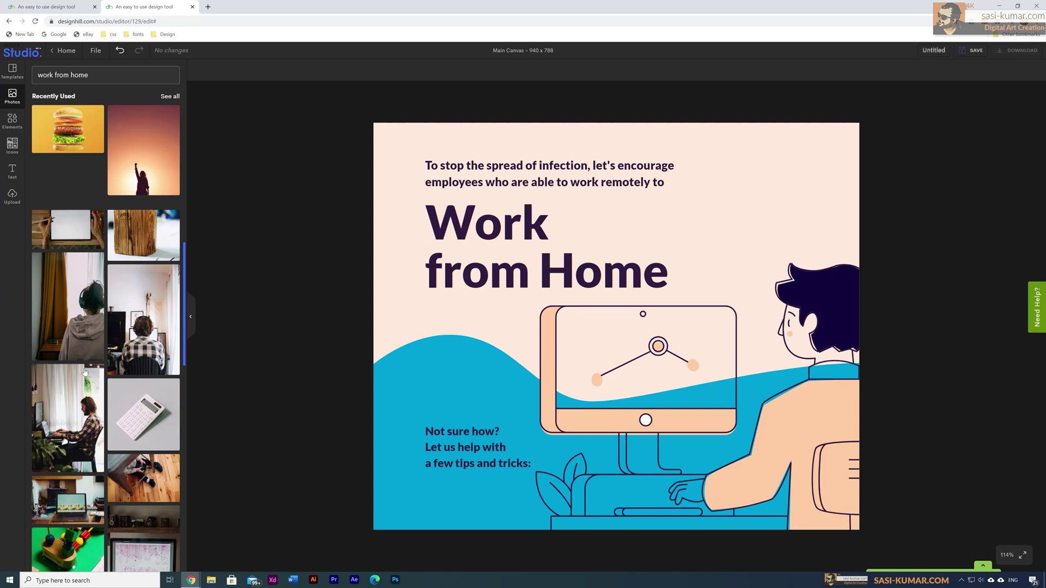
- Add the stock photo of the person wearing headphones, enlarge it to canvas height along the right edge, and send it behind the wave
left_click(69, 289)
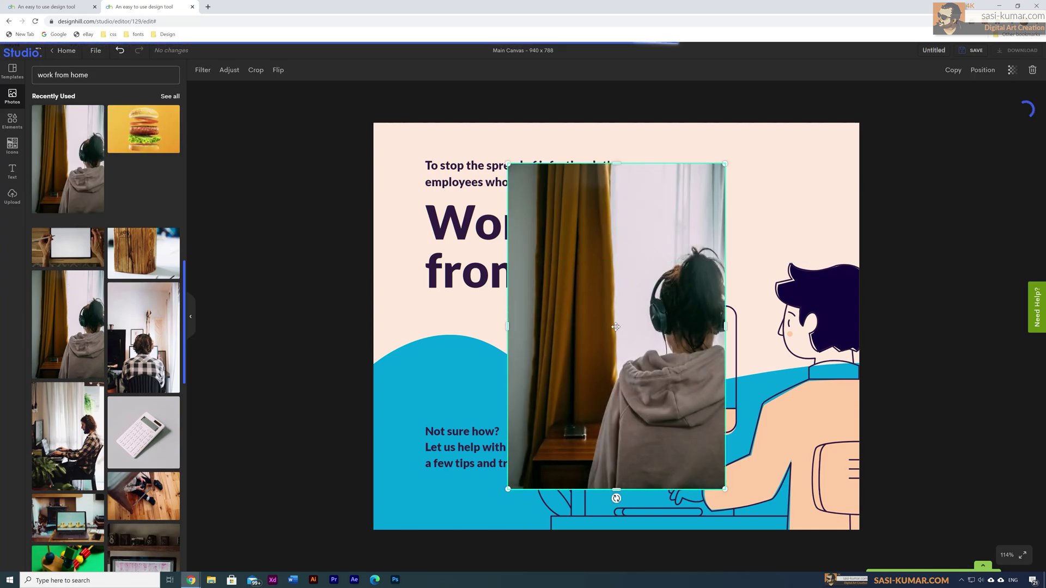
left_click_drag(615, 327, 761, 248)
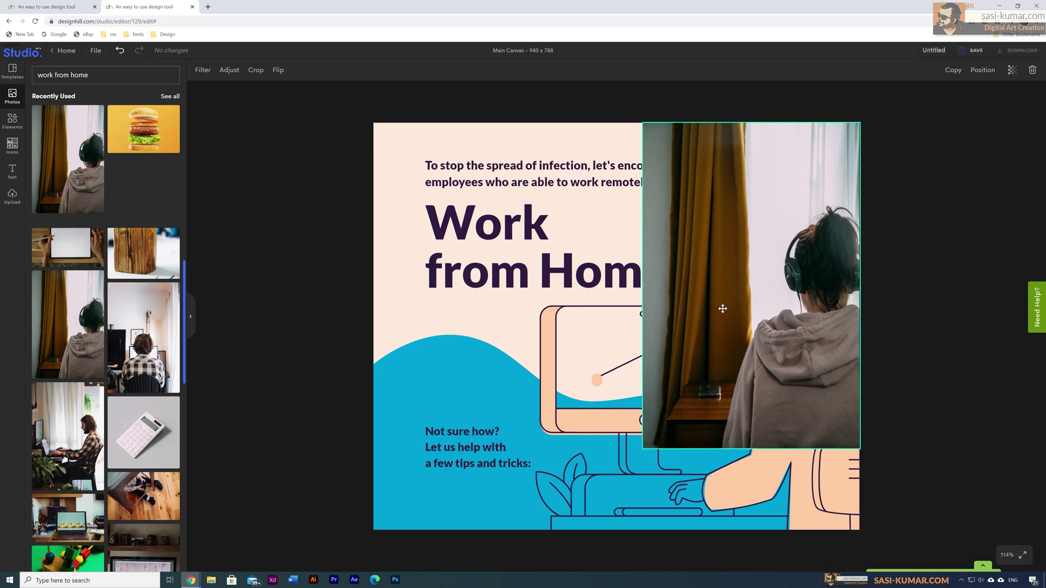
left_click_drag(643, 448, 589, 439)
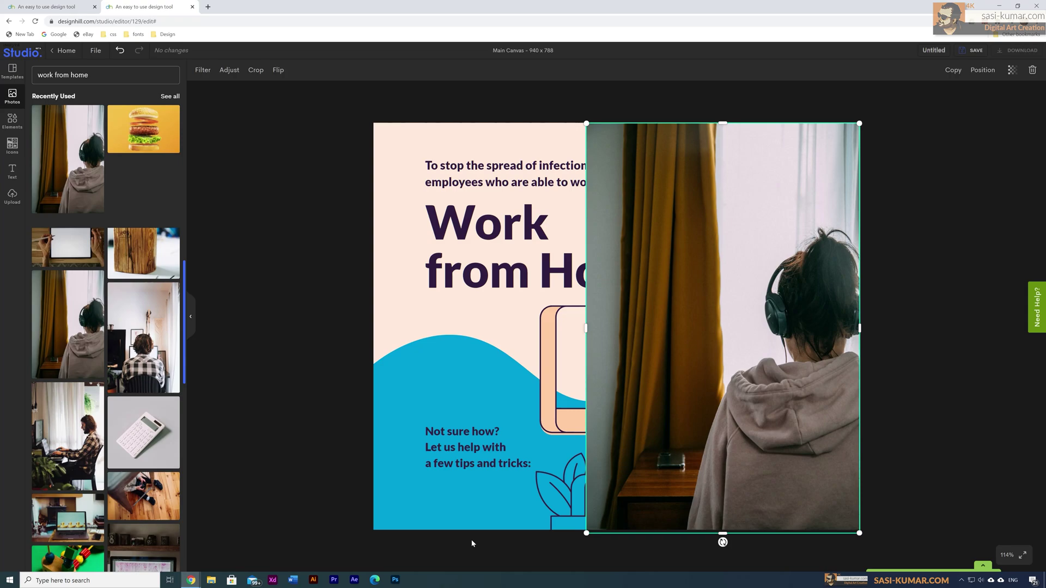
key("ctrl+bracketleft")
key("ctrl+bracketleft")
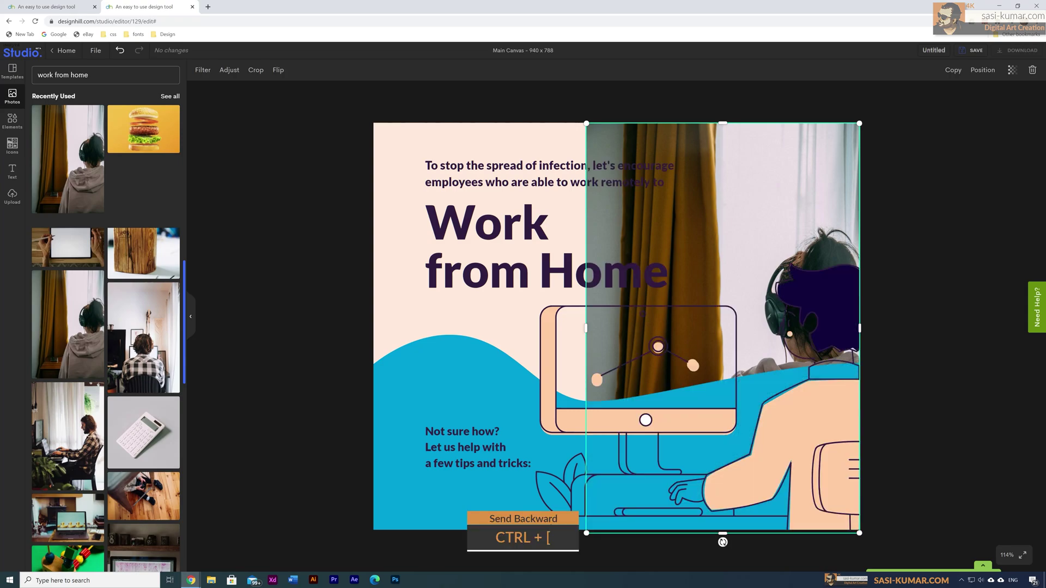
- Delete the man-at-computer illustration and move the photo up so the person's head and shoulders sit above the wave
left_click(838, 441)
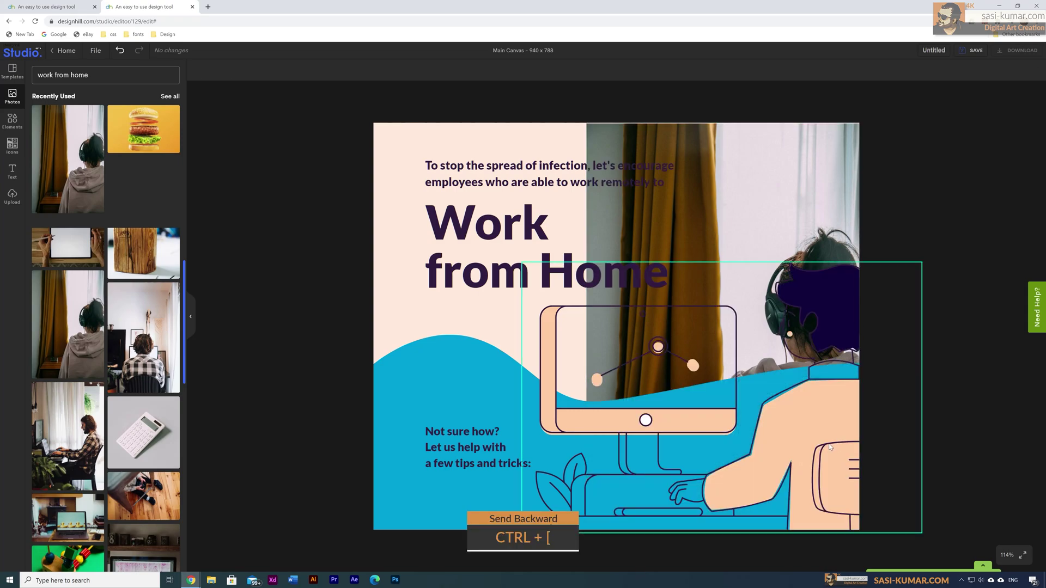
key("ctrl+bracketleft")
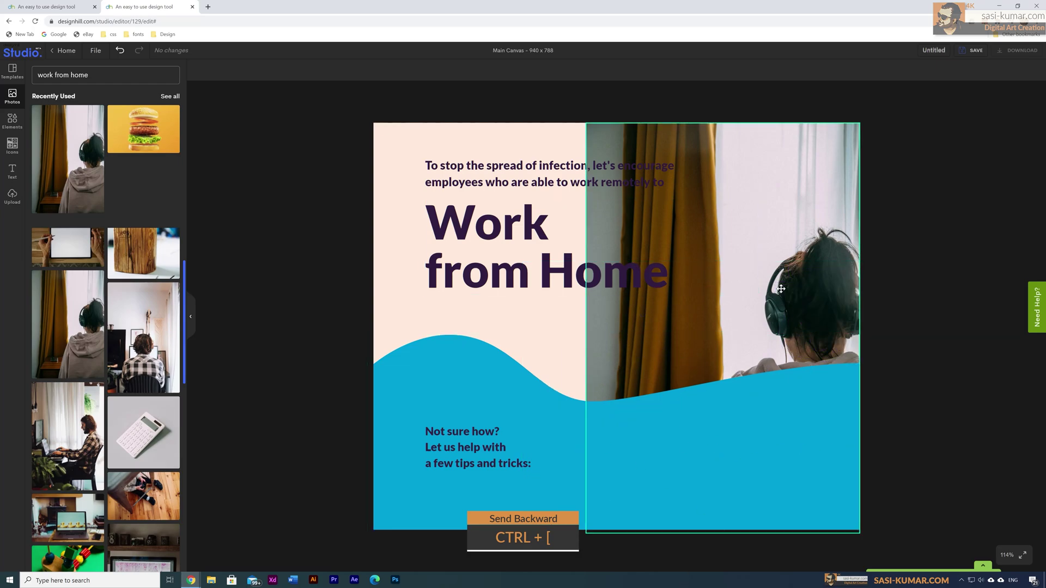
left_click_drag(761, 317, 773, 232)
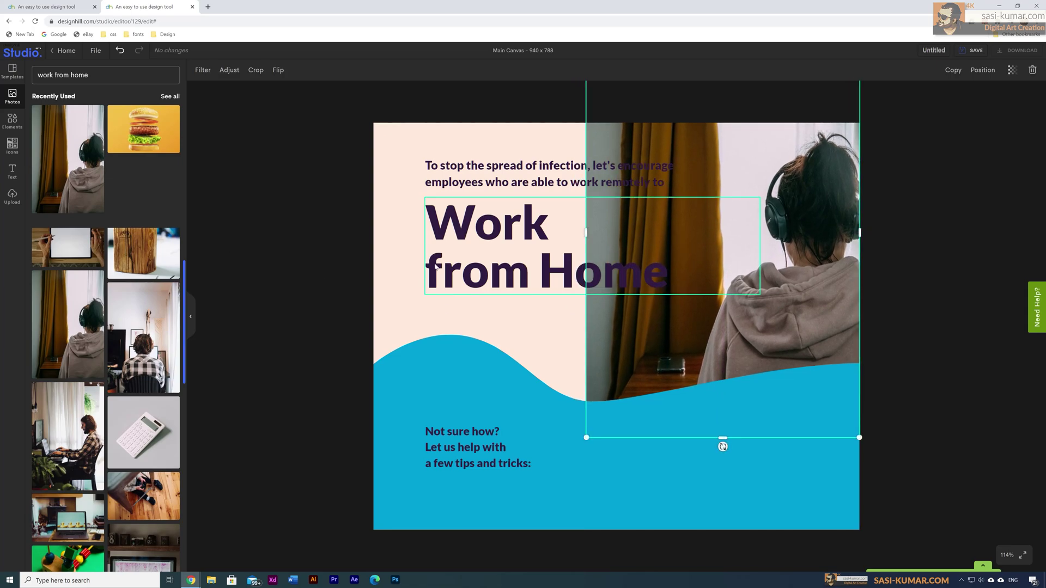
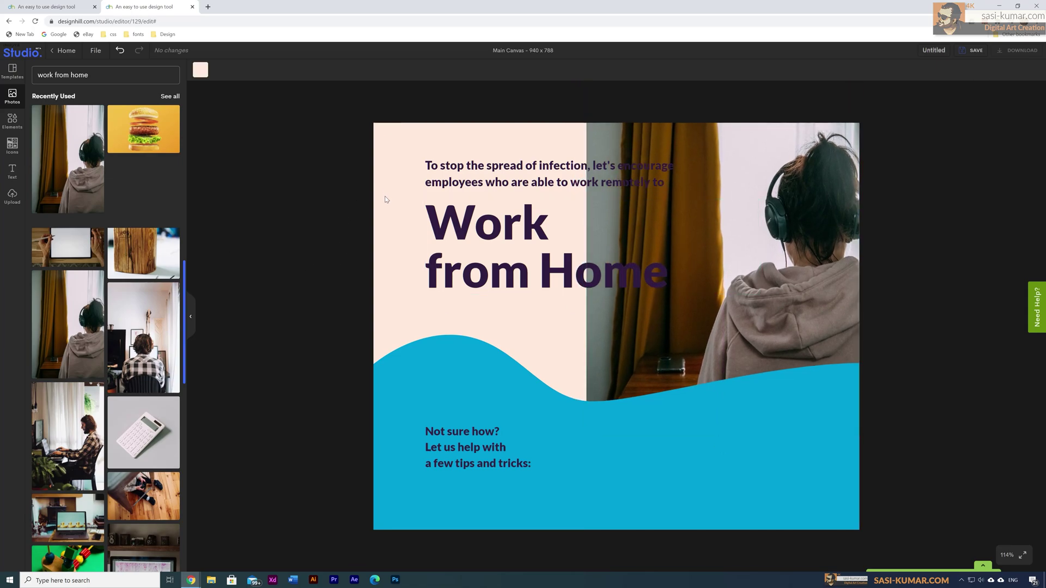
- Change the canvas background colour to the muted grey-green #6D7979
left_click(200, 72)
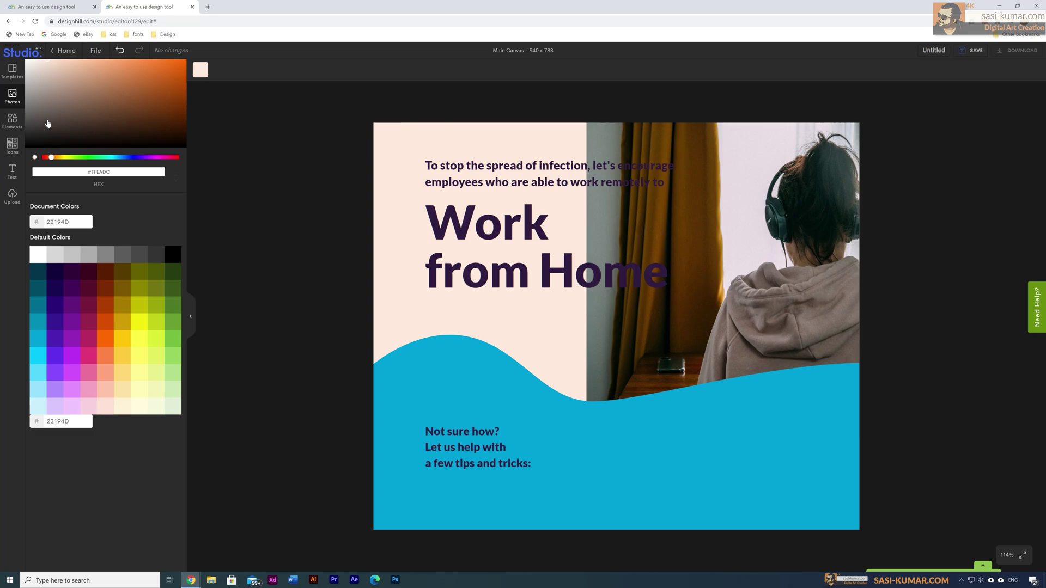
mouse_move(48, 121)
left_mouse_down()
mouse_move(35, 81)
mouse_move(36, 109)
left_mouse_up()
left_click_drag(53, 158, 105, 159)
mouse_move(35, 98)
left_mouse_down()
mouse_move(44, 89)
mouse_move(32, 104)
mouse_move(42, 109)
left_mouse_up()
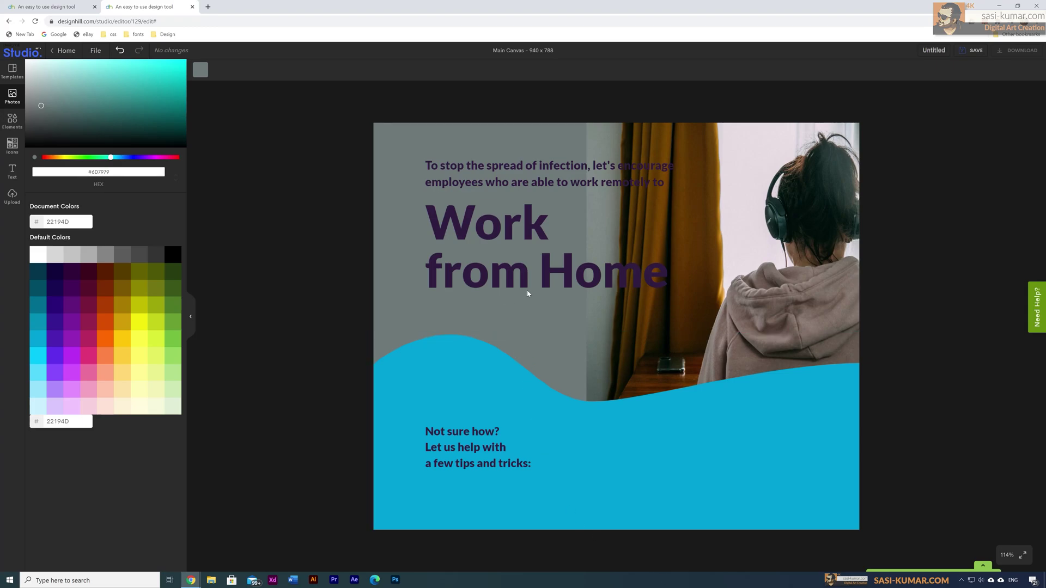
- Move the "Work from Home" heading onto the lower right of the blue wave and right-align its text
left_click_drag(550, 280, 701, 500)
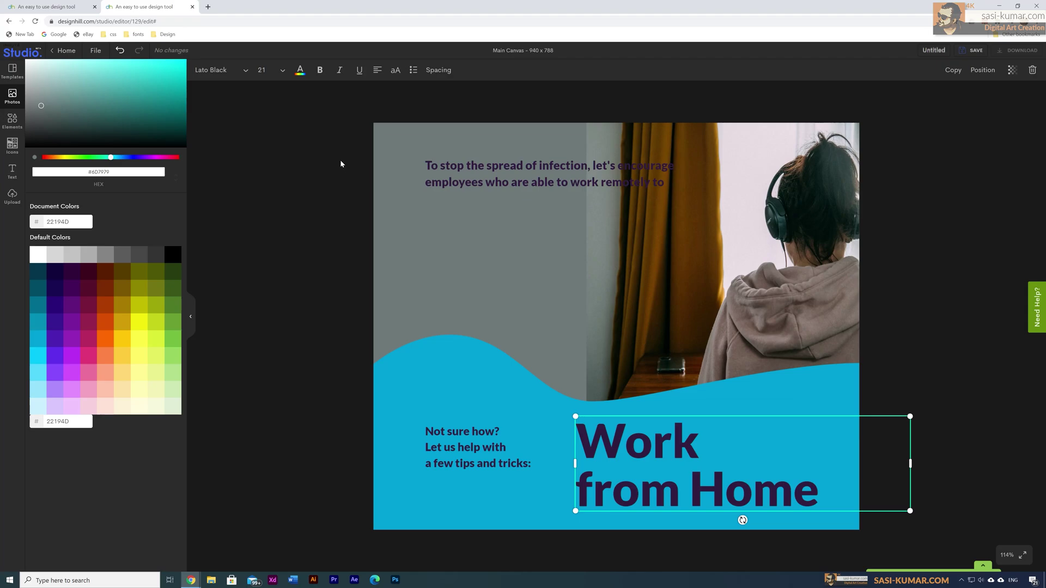
left_click(377, 71)
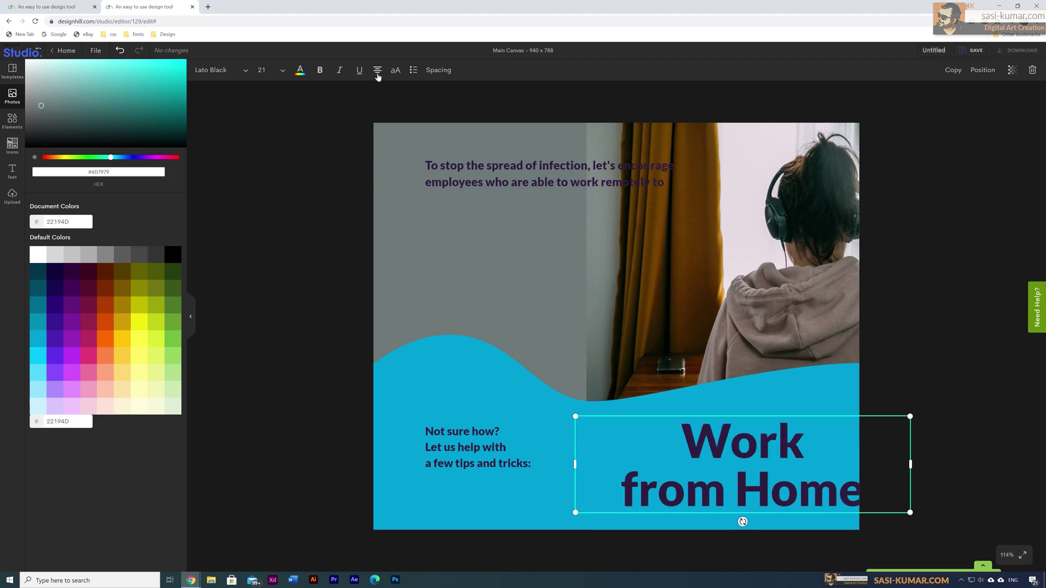
left_click(377, 71)
left_click_drag(821, 451, 759, 451)
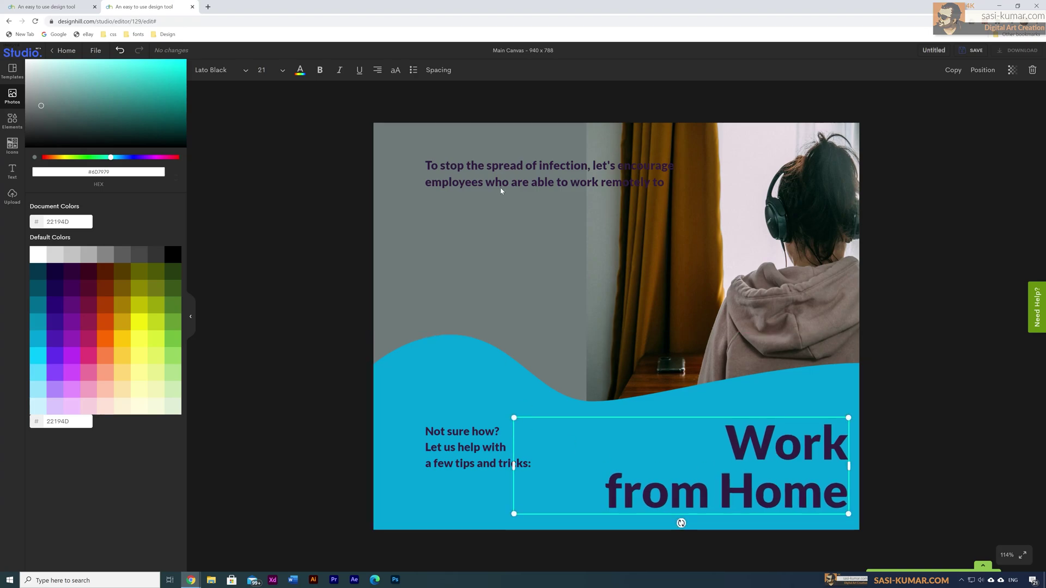
- Narrow the "To stop the spread of infection" text to three full lines and place it on the grey area above the wave
left_click_drag(500, 187, 451, 298)
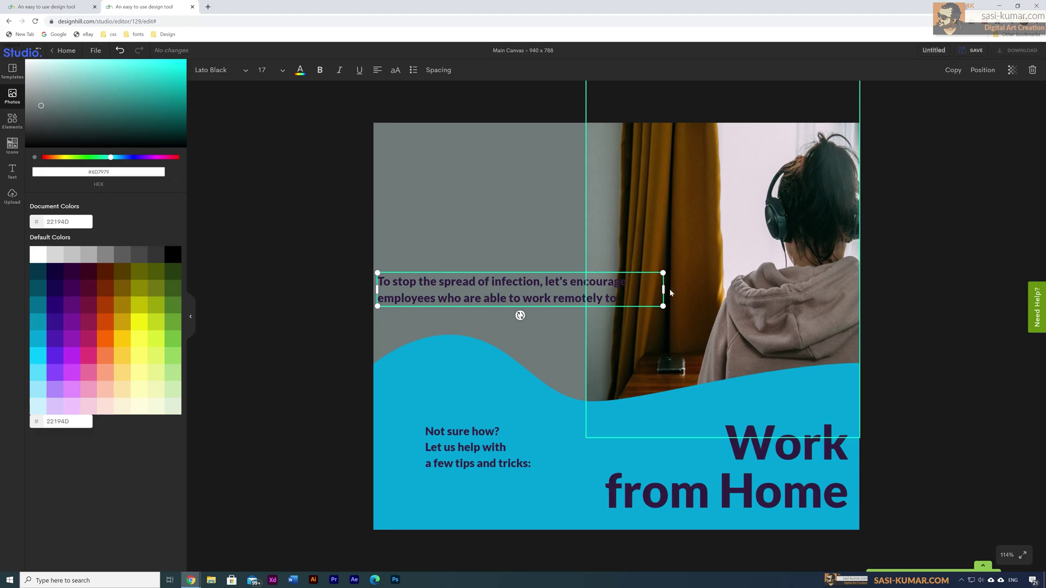
left_click_drag(663, 290, 580, 290)
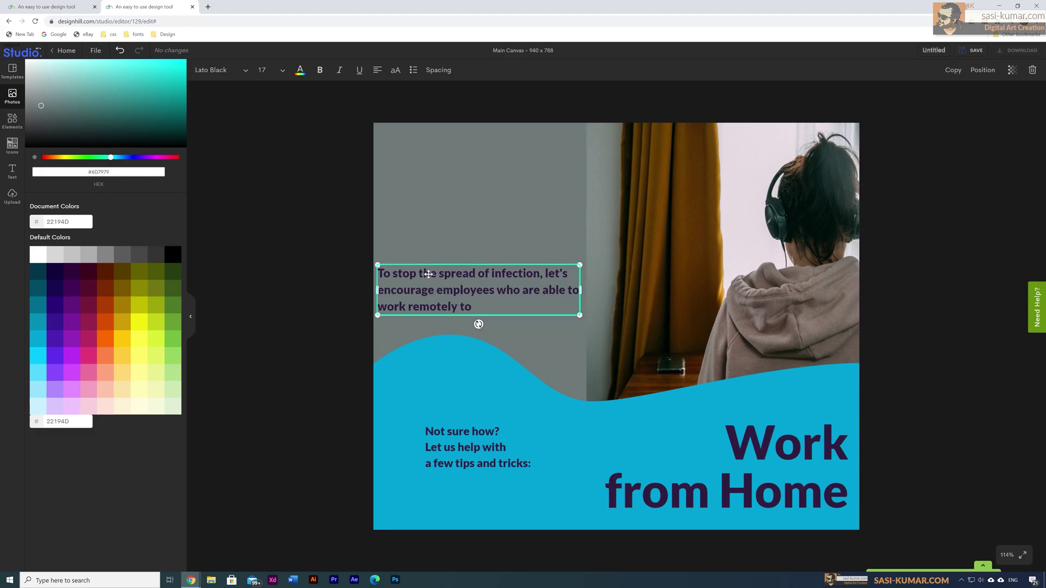
mouse_move(428, 275)
left_mouse_down()
mouse_move(430, 244)
mouse_move(433, 258)
left_mouse_up()
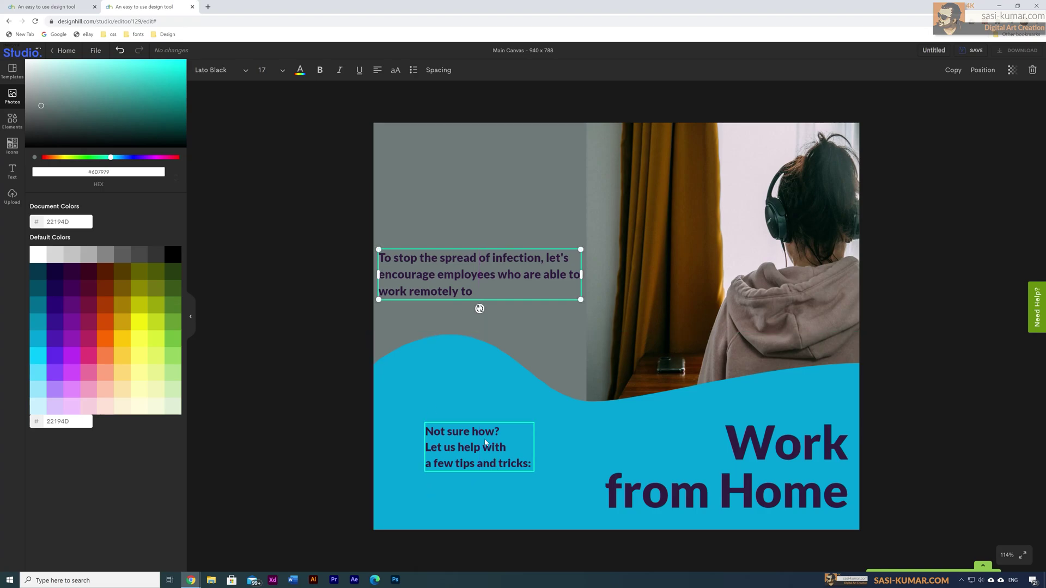
left_click_drag(490, 278, 504, 276)
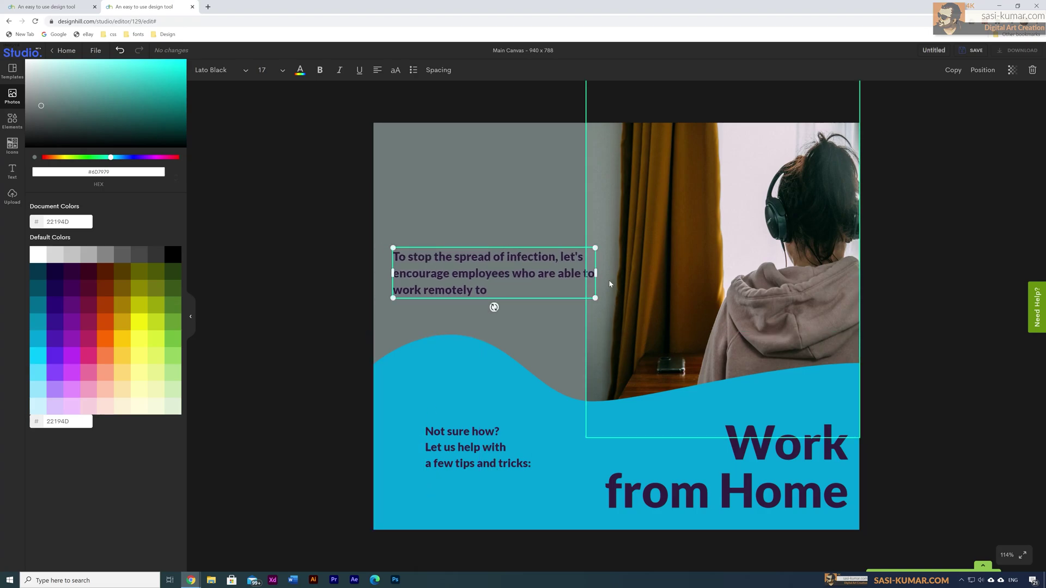
left_click_drag(596, 273, 565, 273)
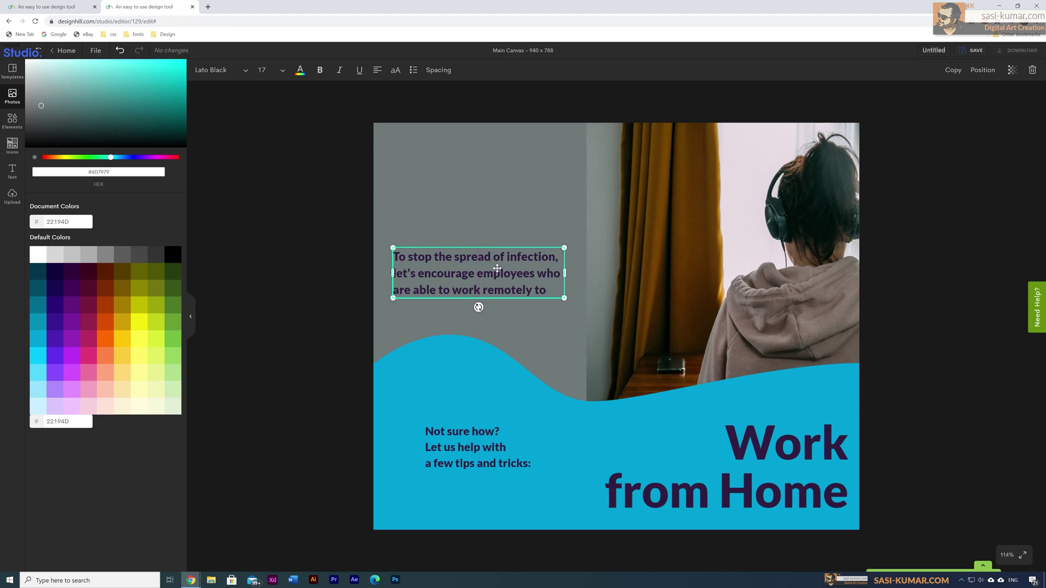
left_click_drag(497, 268, 492, 255)
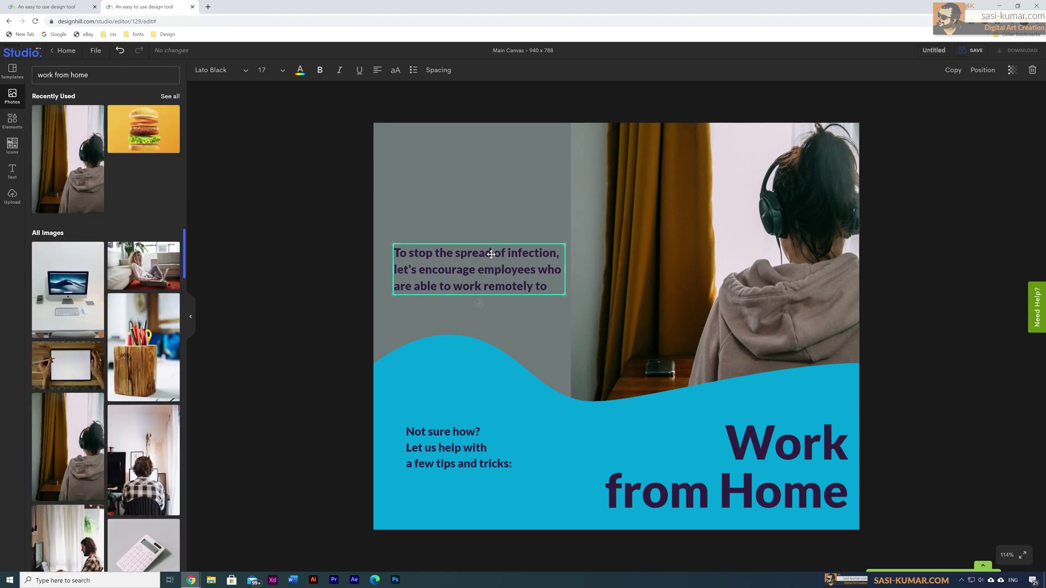
- Move the infection text onto the wave and place the heading, narrowed to three lines, on the grey area beside the photo
left_click_drag(492, 255, 745, 416)
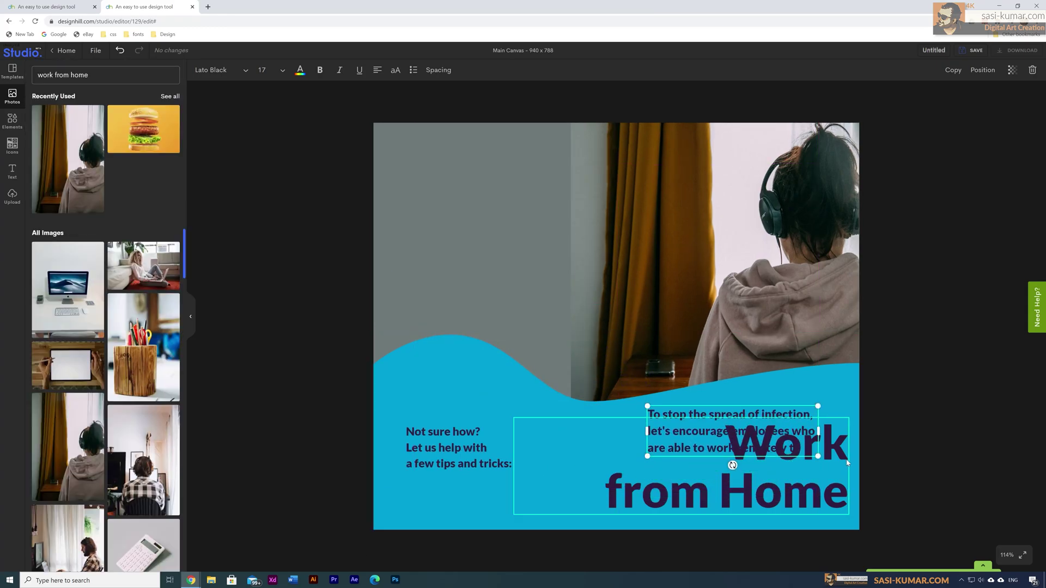
left_click_drag(504, 461, 368, 256)
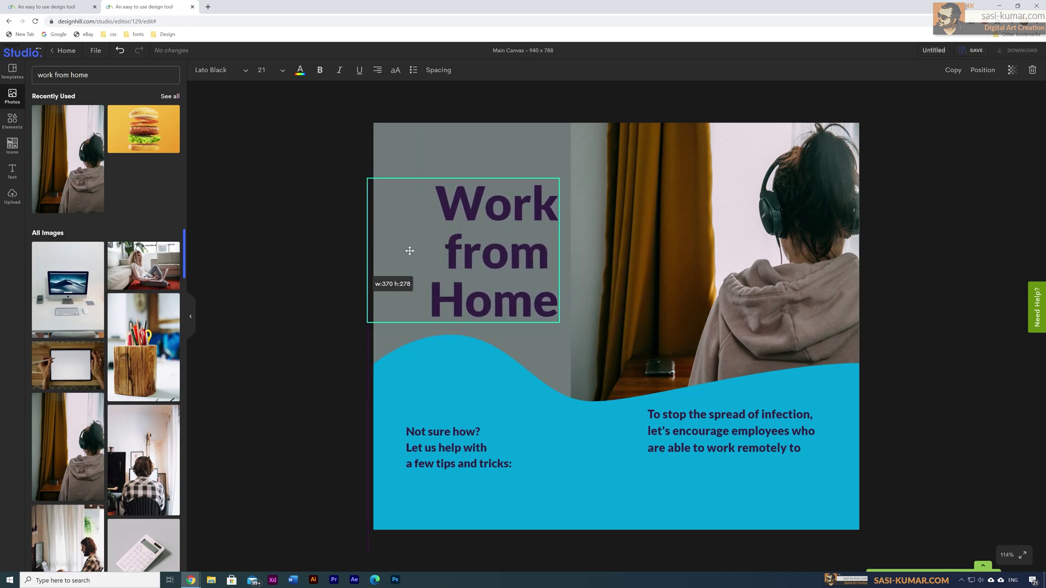
left_click_drag(521, 260, 527, 251)
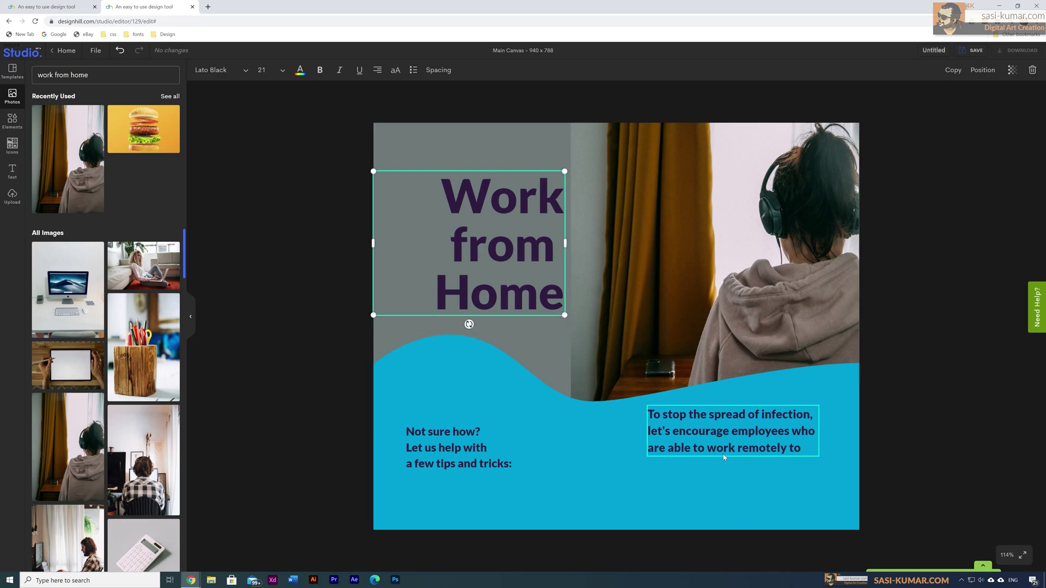
- Arrange the infection text on the wave's left with right alignment and the "Not sure how?" text on its right
left_click_drag(731, 448, 721, 468)
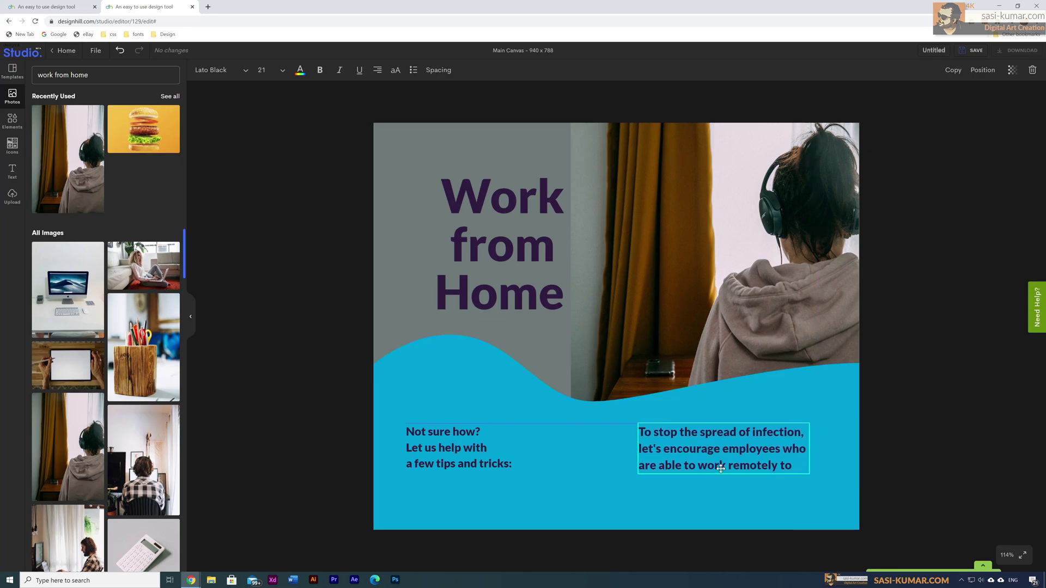
left_click_drag(436, 435, 674, 490)
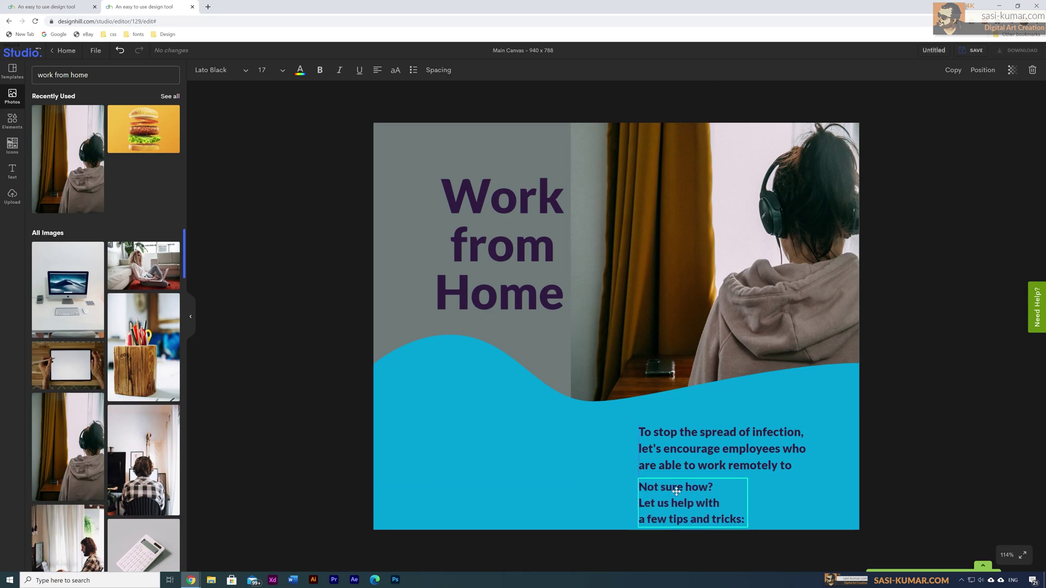
left_click_drag(679, 443, 442, 448)
left_click(377, 70)
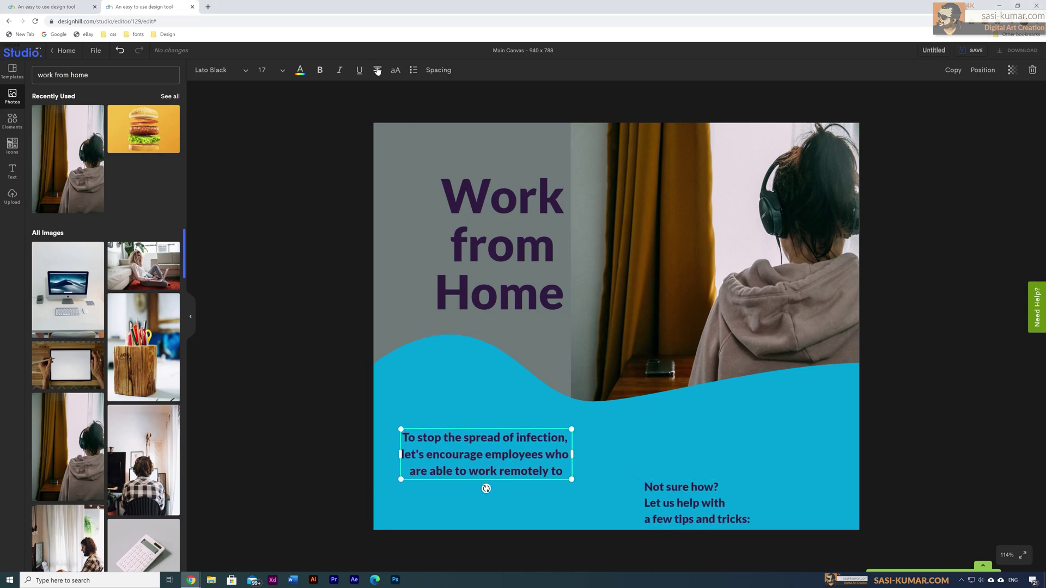
left_click(377, 70)
- Change the "Work from Home" heading's text colour to white
left_click(501, 196)
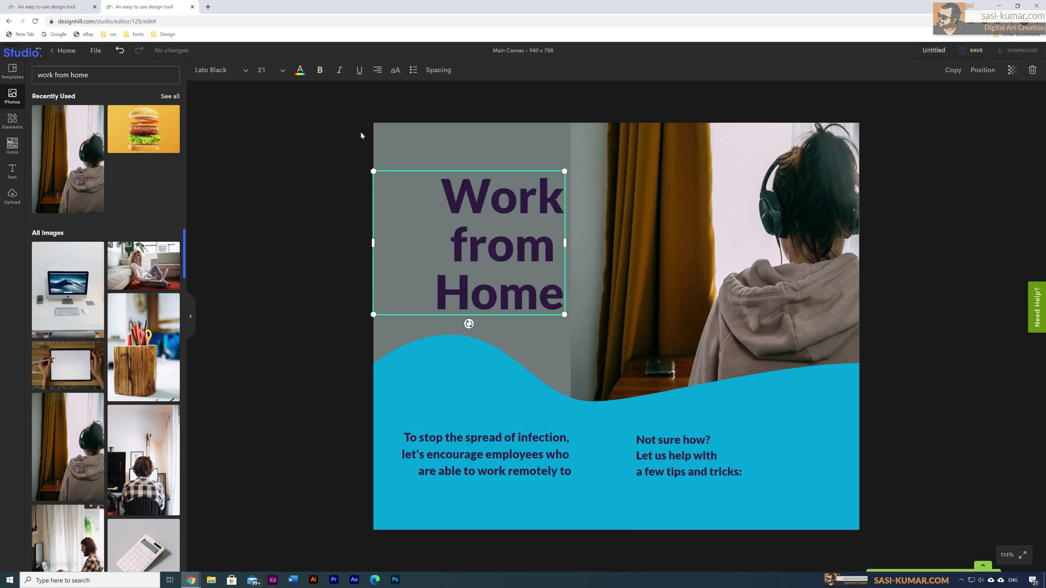
left_click(303, 75)
left_click(38, 257)
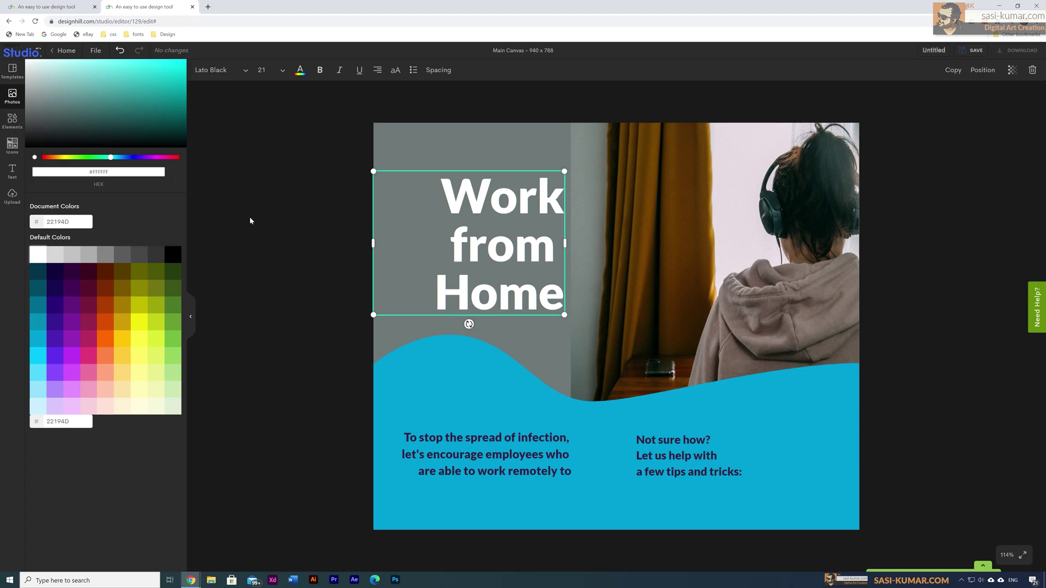
left_click(293, 447)
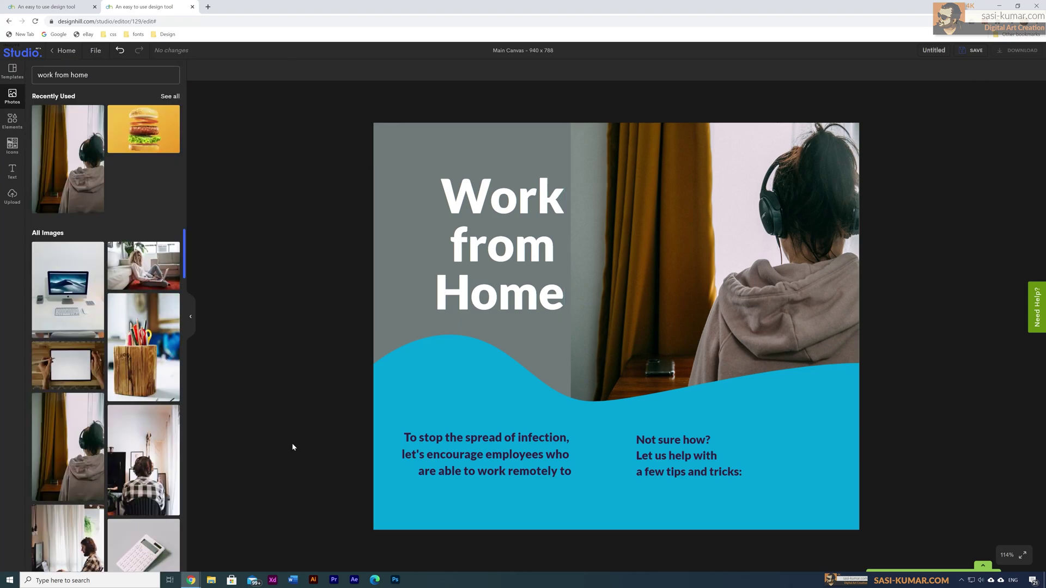
- Set the "Not sure how?" text to size 32 and reposition it to fit beside the infection text on the wave
left_click(676, 463)
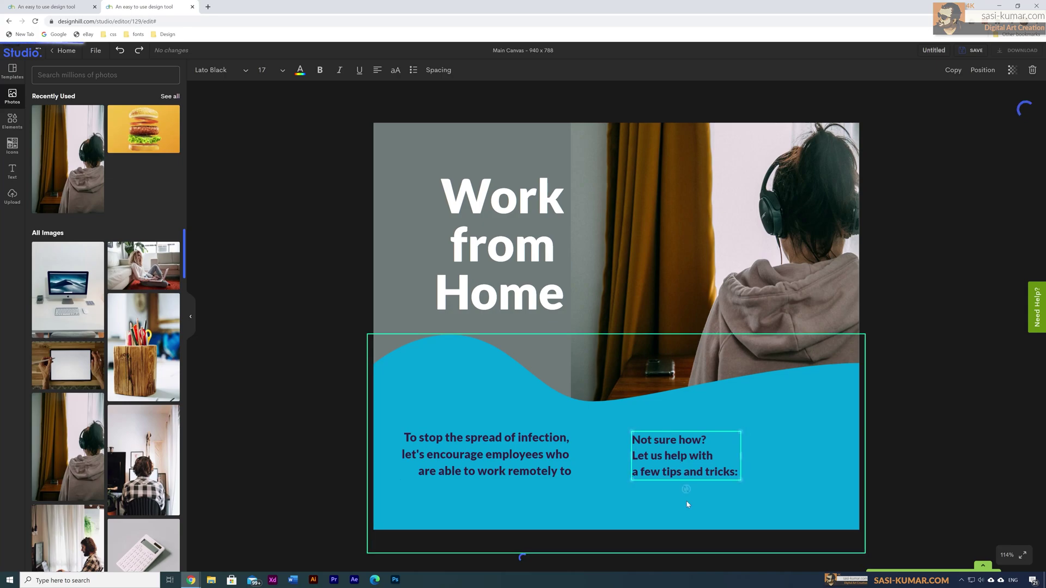
left_click(282, 76)
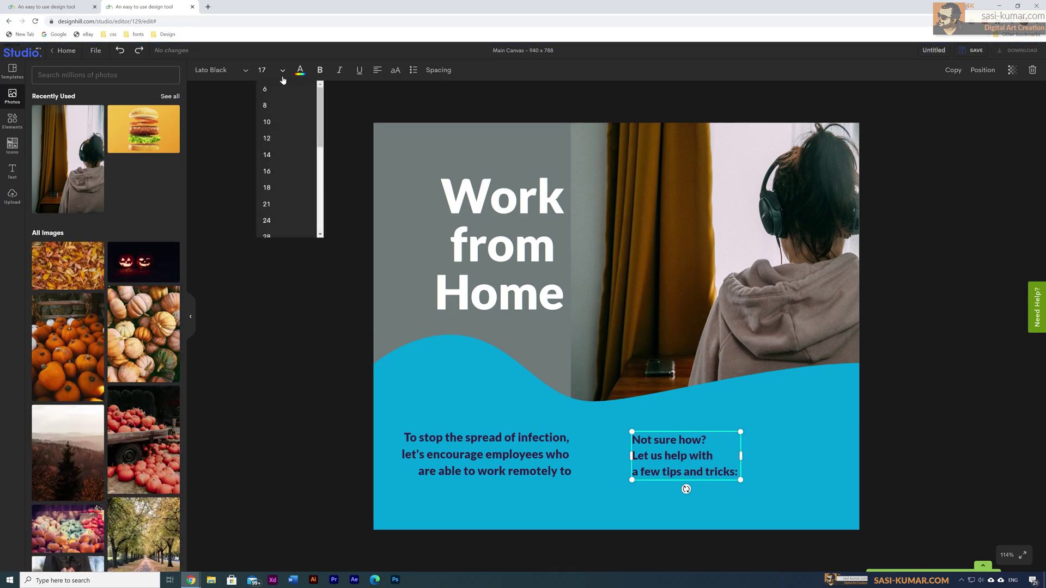
scroll(283, 172, "down", 2)
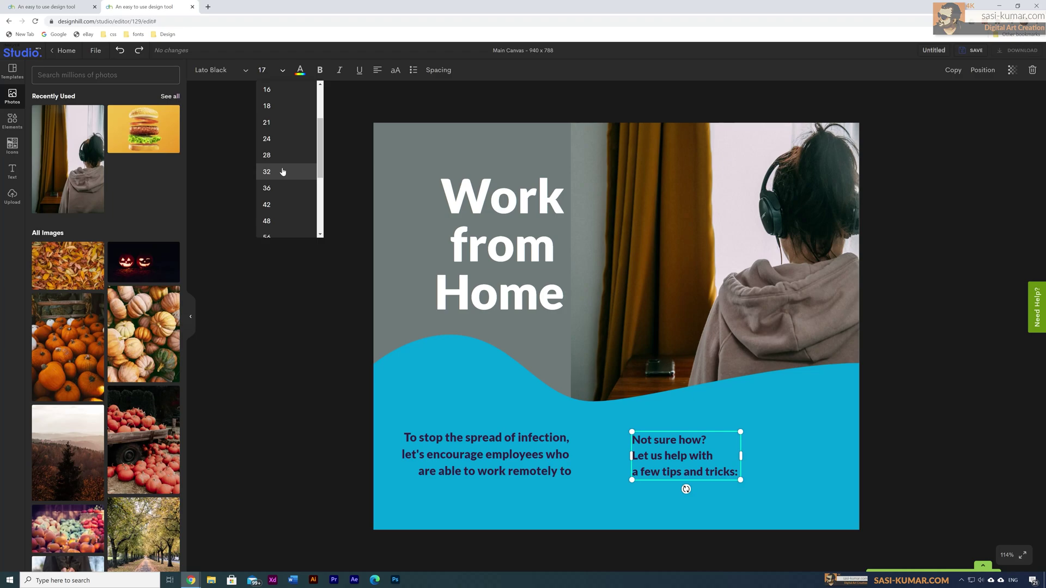
left_click(283, 172)
left_click_drag(700, 451, 668, 435)
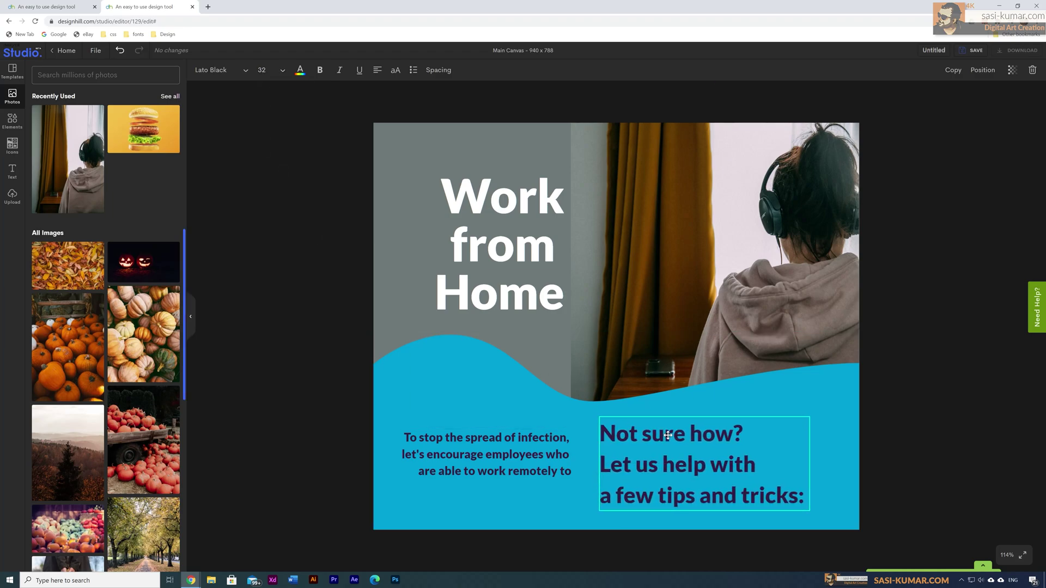
left_click(293, 383)
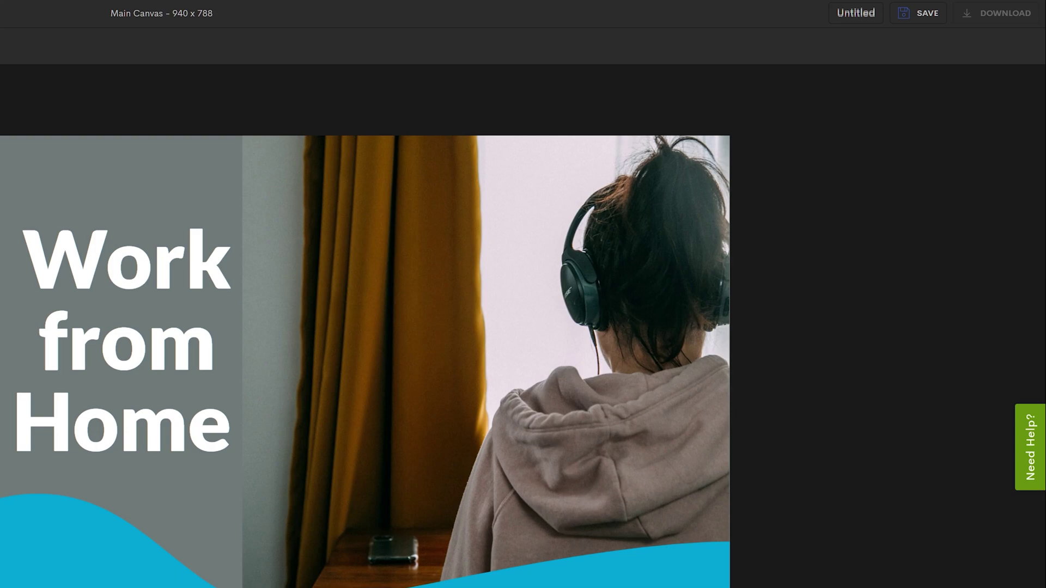
- Name the design "work from home" and save it
left_click(860, 13)
type("work from home")
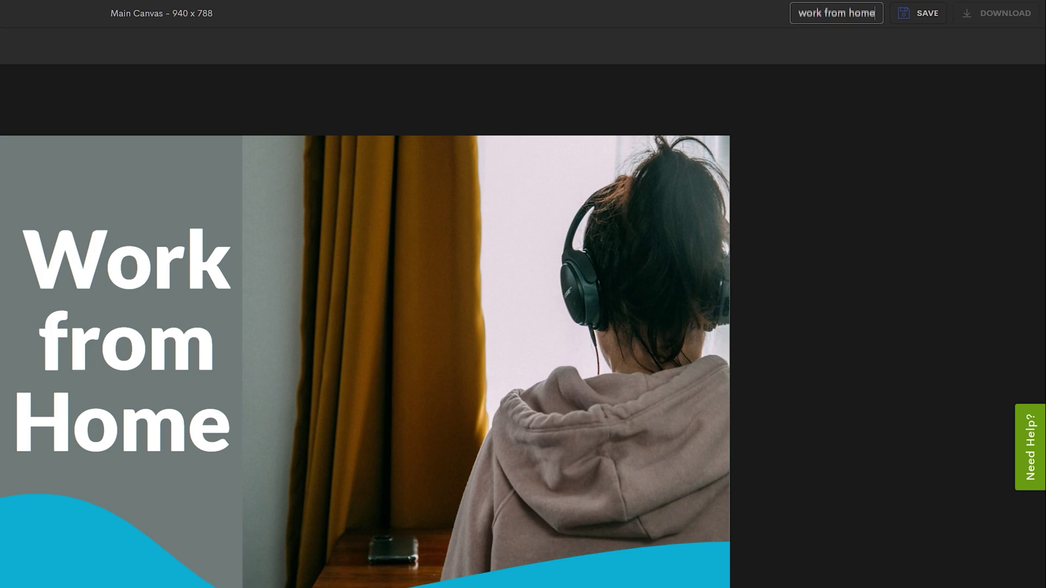
left_click(918, 14)
left_click(844, 59)
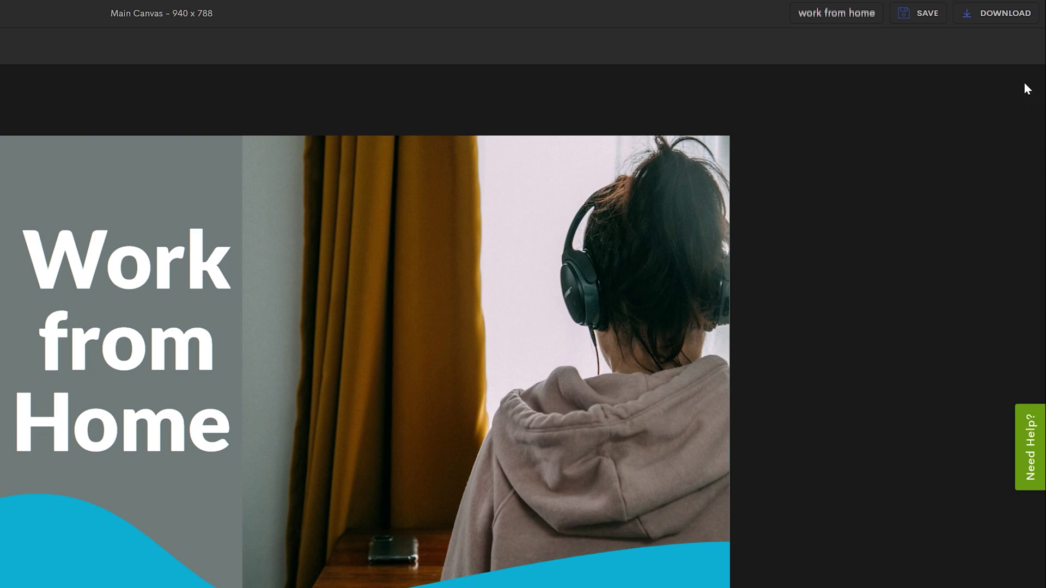
- Download the design as a PNG at 2x size and check the downloaded image
left_click(996, 20)
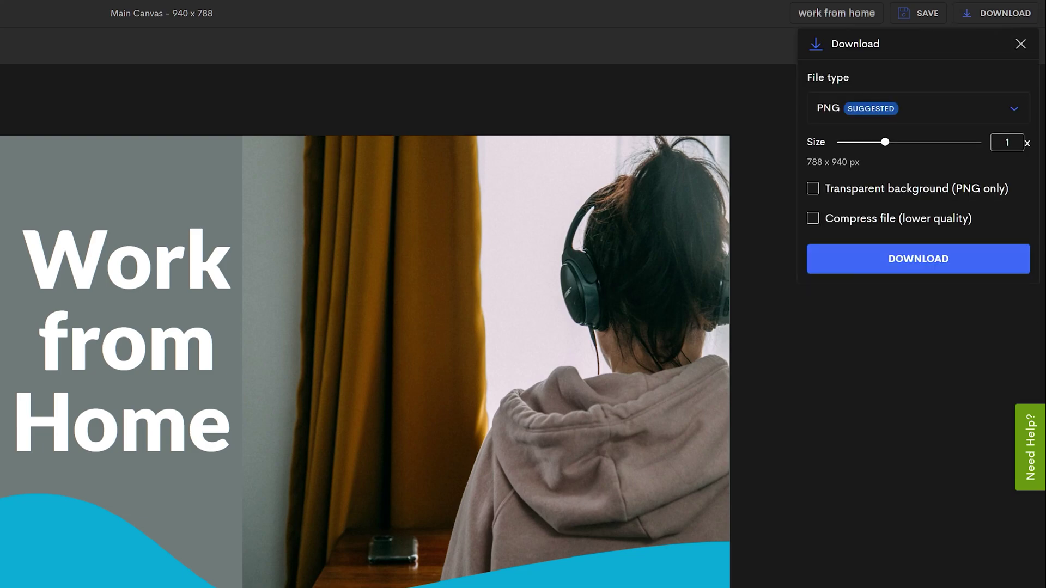
left_click(1015, 111)
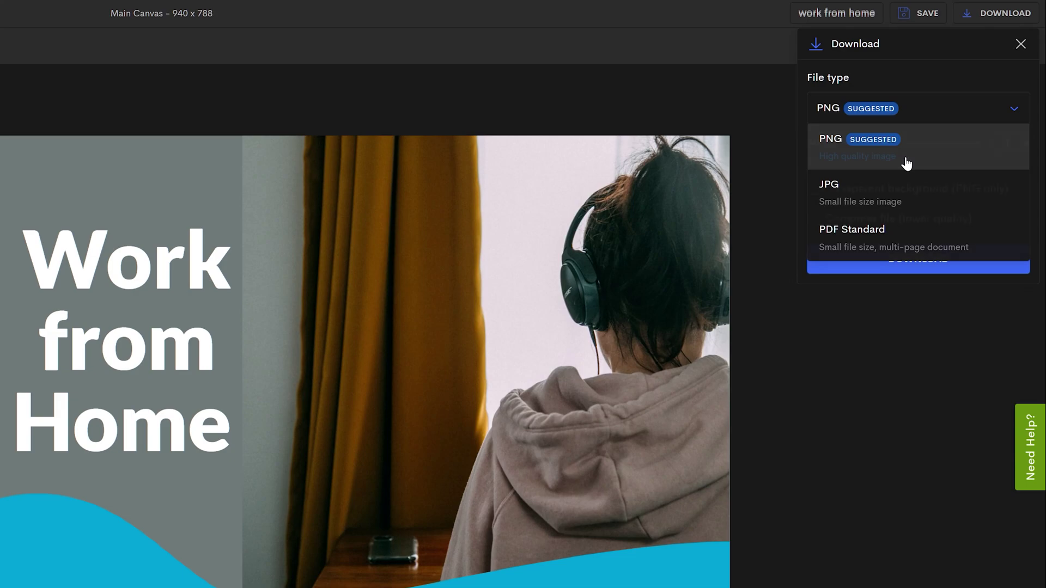
left_click(907, 164)
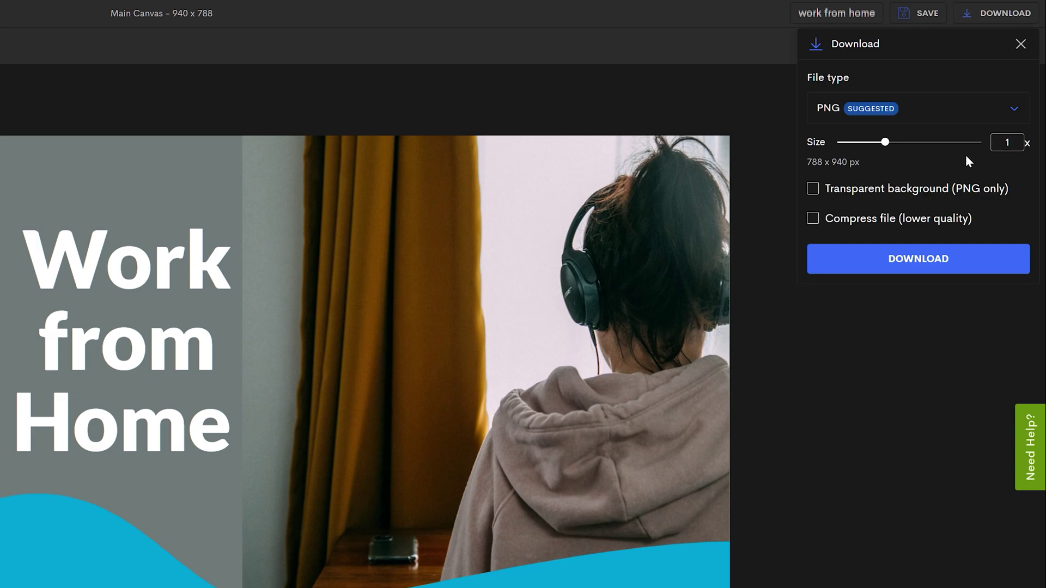
left_click_drag(890, 148, 959, 151)
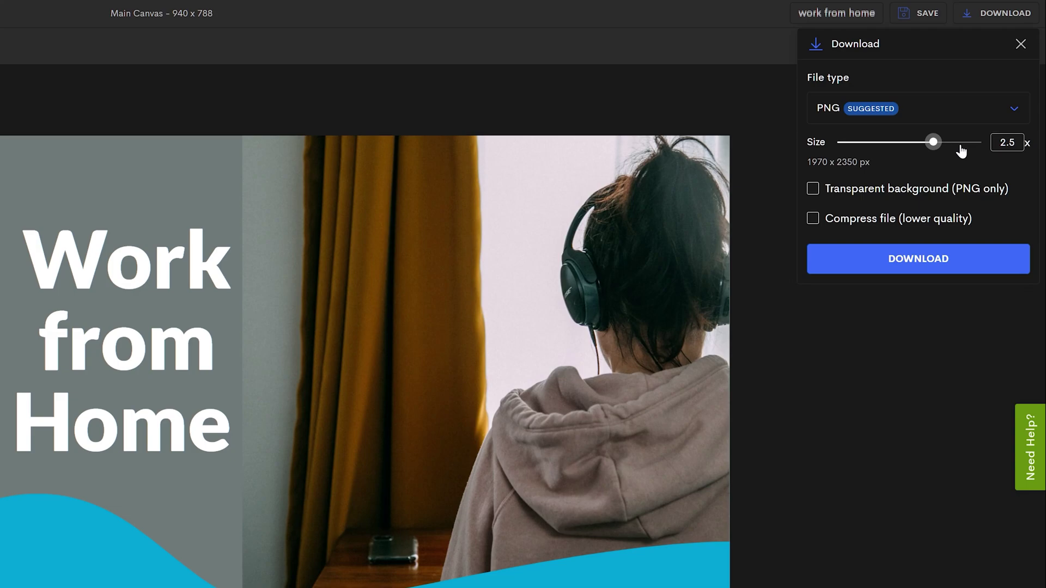
mouse_move(933, 141)
left_mouse_down()
mouse_move(978, 145)
mouse_move(941, 153)
left_mouse_up()
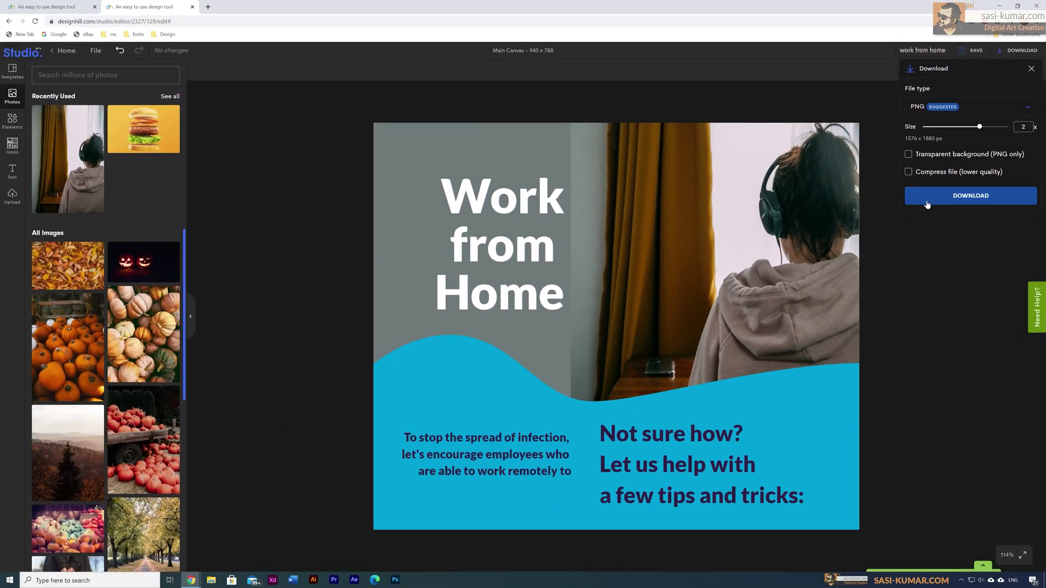
left_click(850, 263)
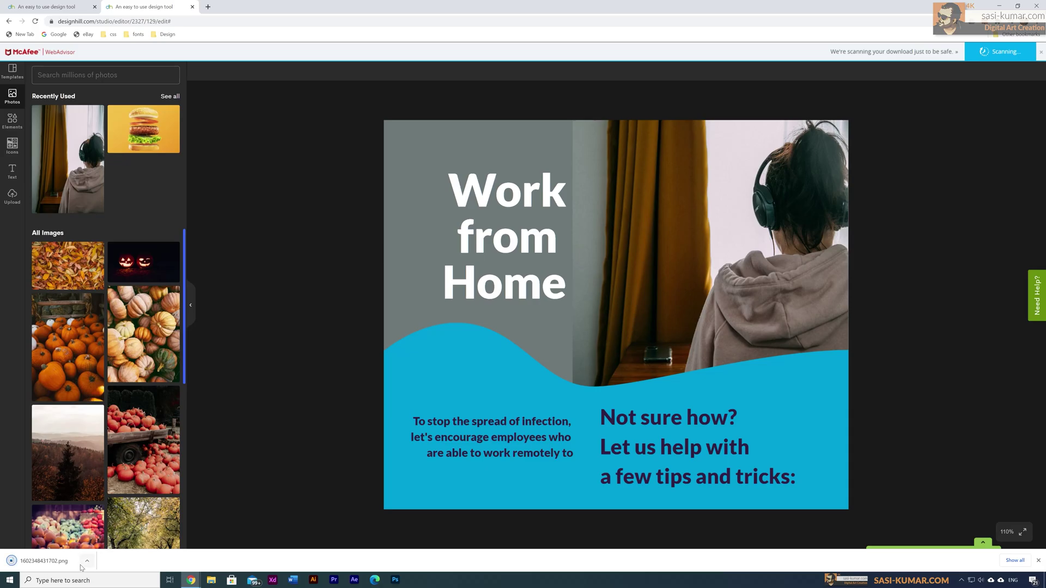
left_click(64, 561)
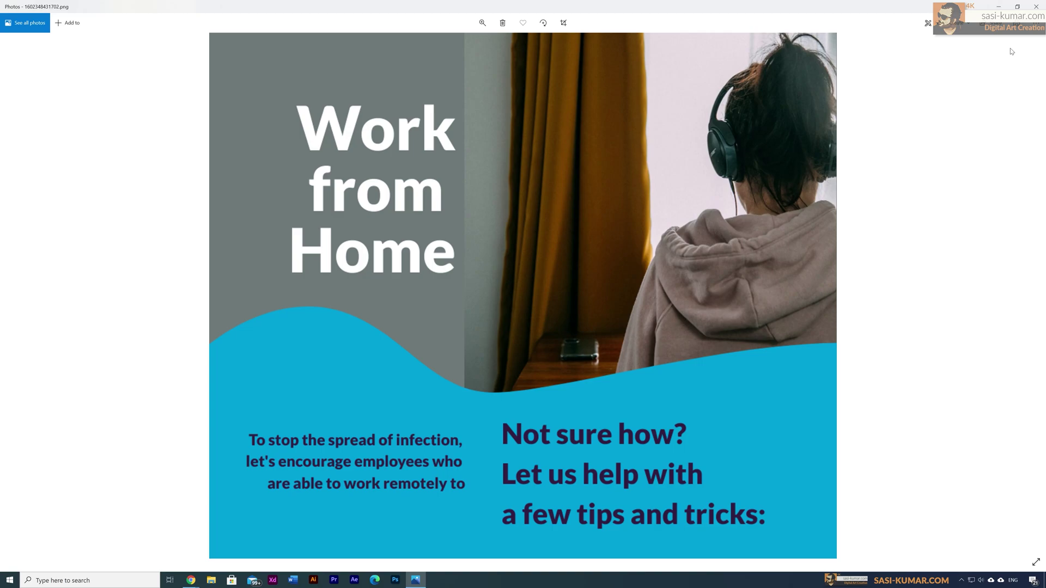
left_click(1036, 6)
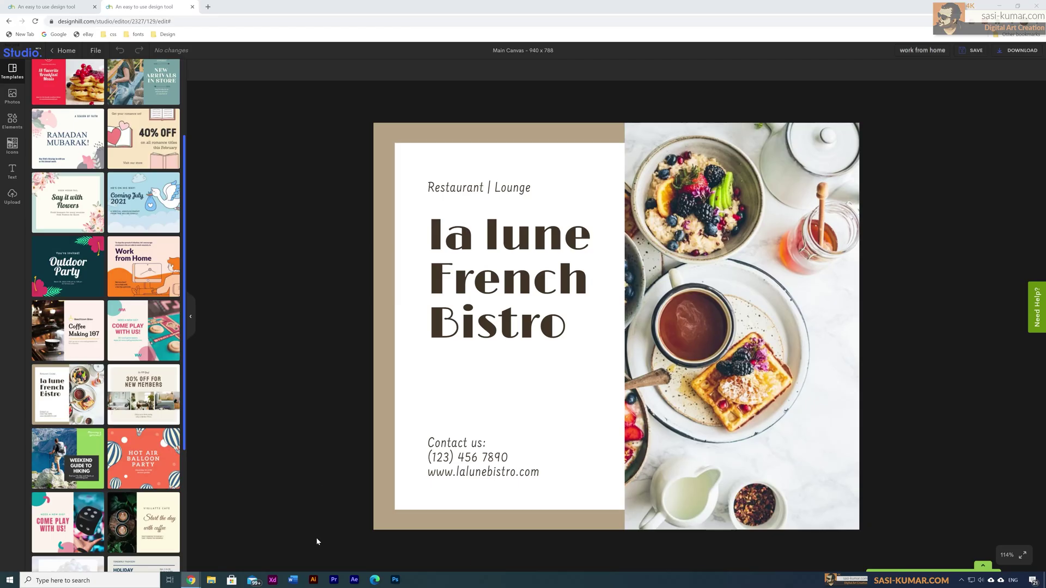
- Load the Vigilatte Cafe "Start the day with coffee" template and save it under the name "coffee post"
left_click(165, 525)
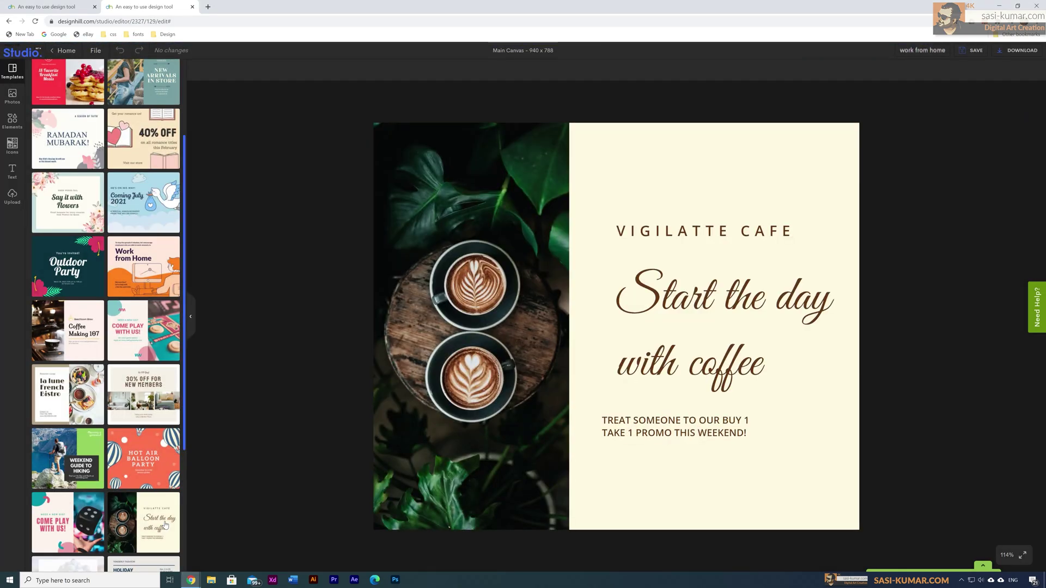
left_click(923, 50)
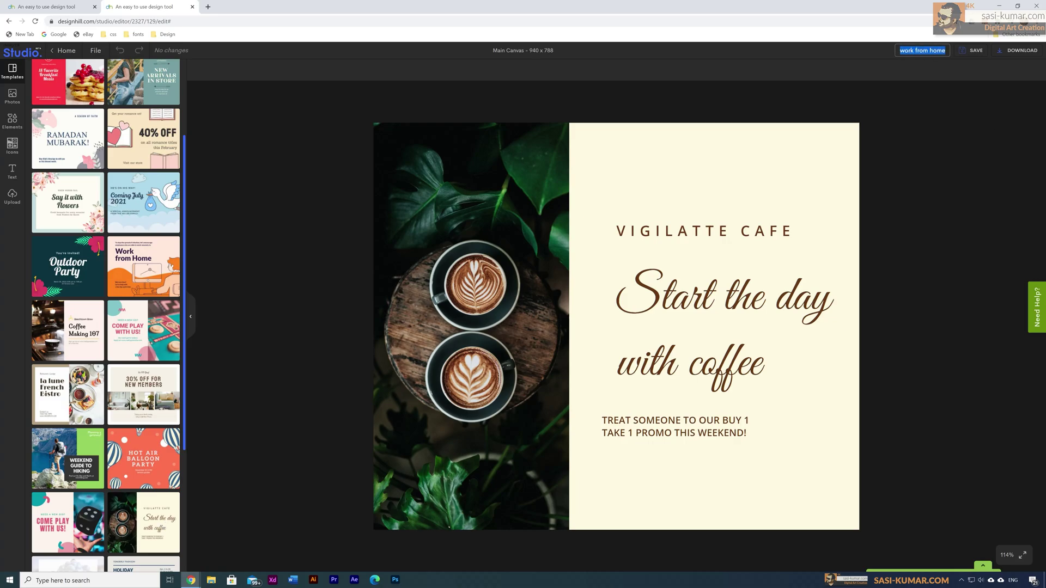
type("coffee post")
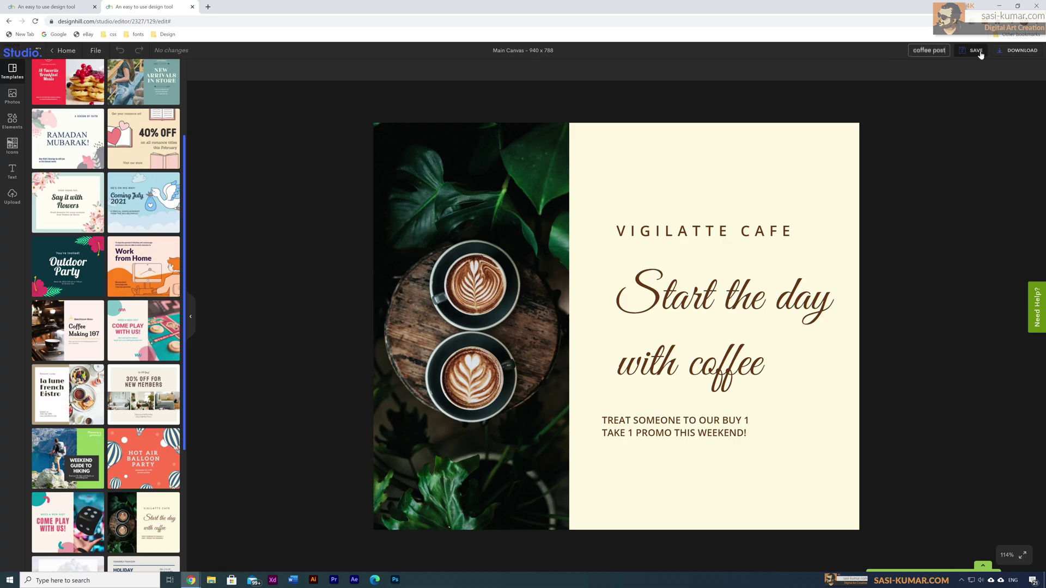
left_click(972, 50)
left_click(946, 78)
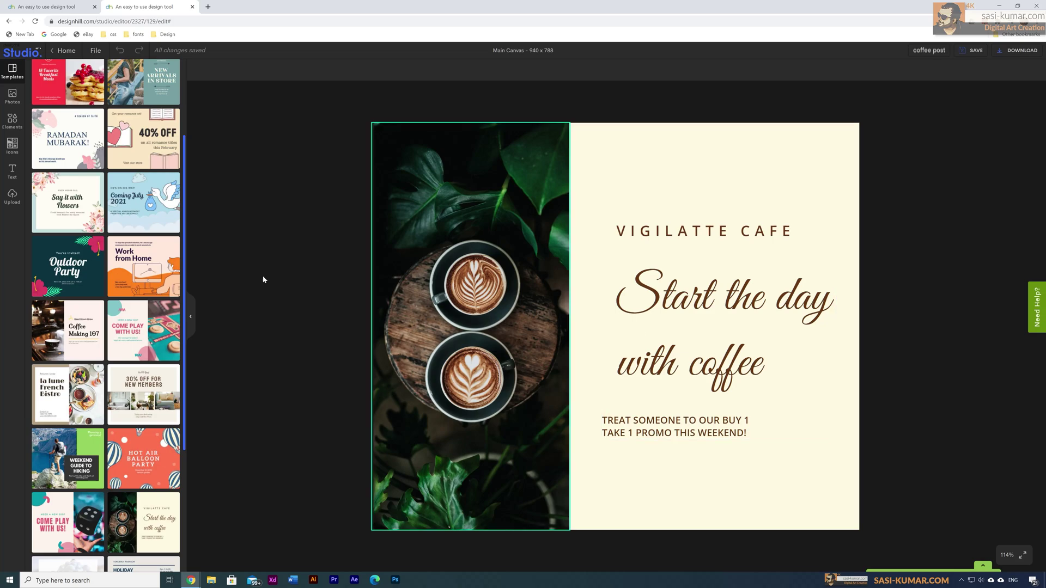
- Search the stock photos for "coffee" and add the photo of a small cup and saucer on a pale blue background
left_click(13, 95)
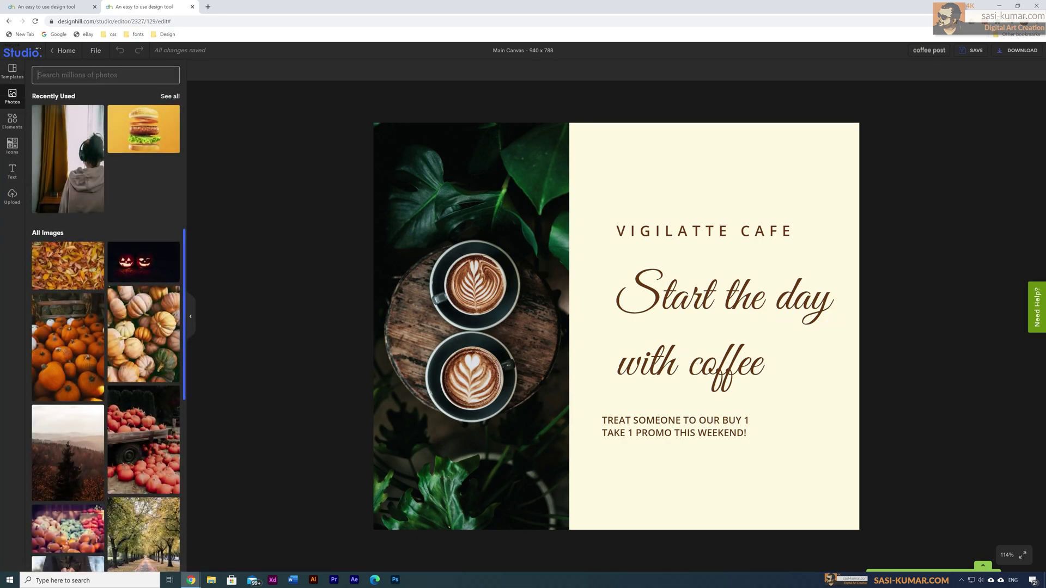
type("coffee")
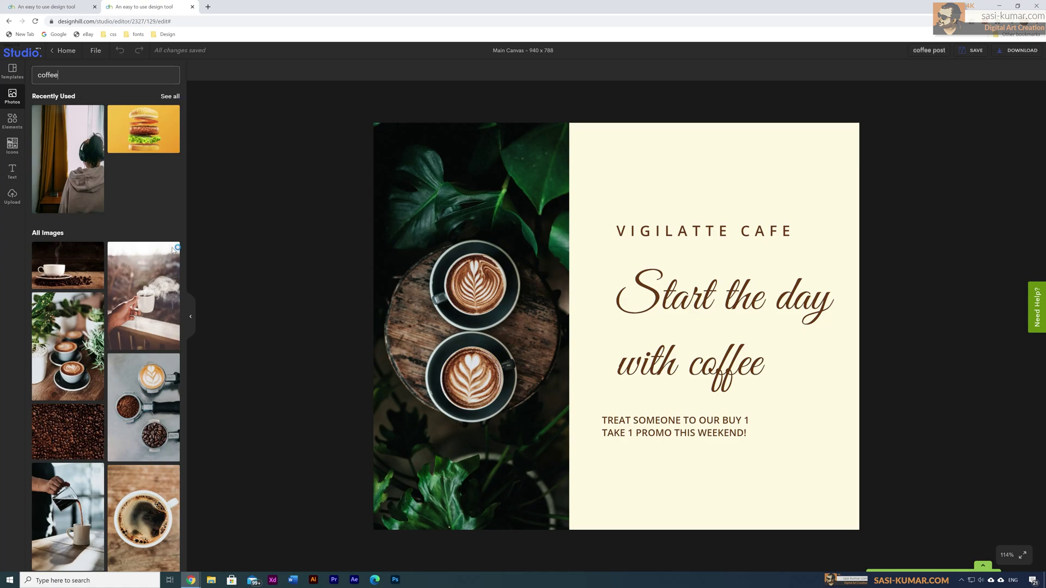
scroll(144, 351, "down", 3)
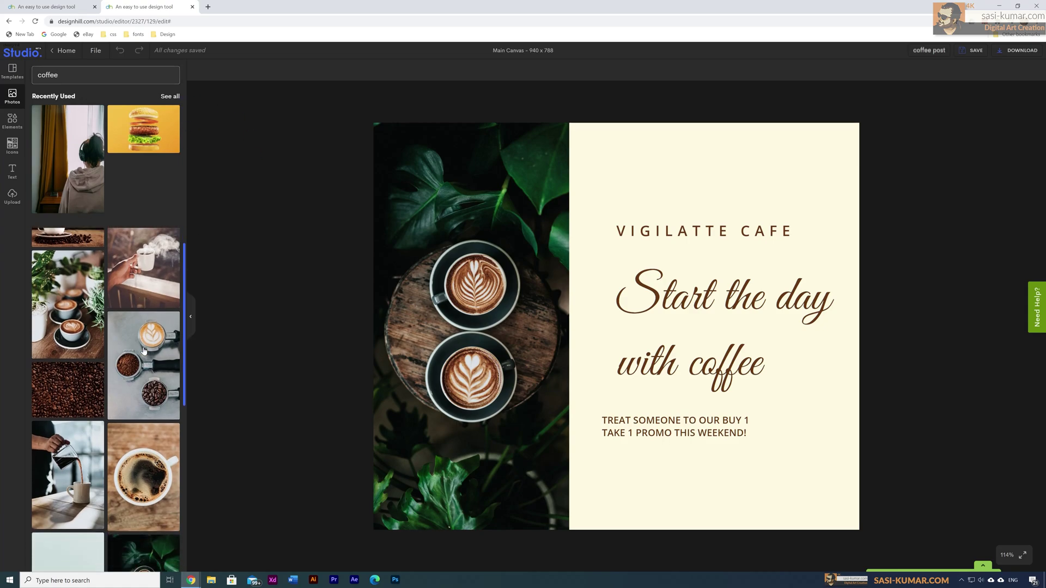
scroll(143, 350, "down", 2)
scroll(143, 351, "down", 2)
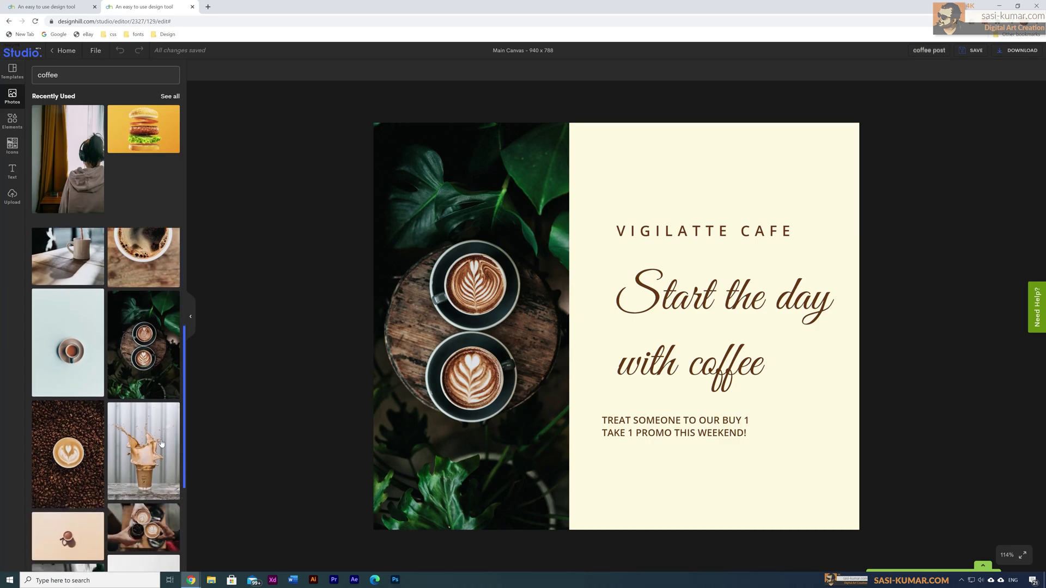
scroll(161, 438, "down", 1)
scroll(161, 438, "down", 10)
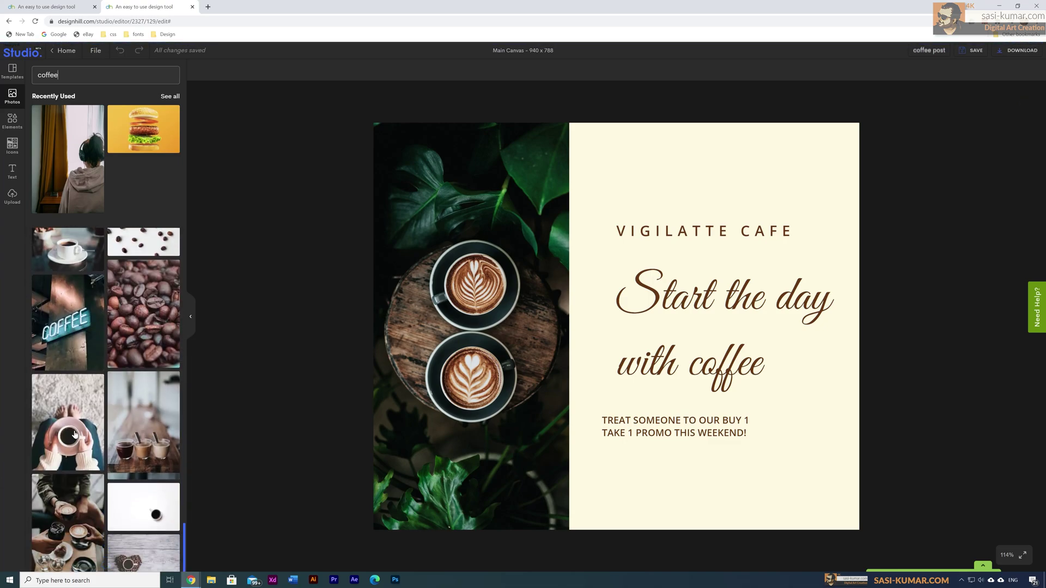
scroll(138, 495, "down", 6)
scroll(138, 494, "down", 8)
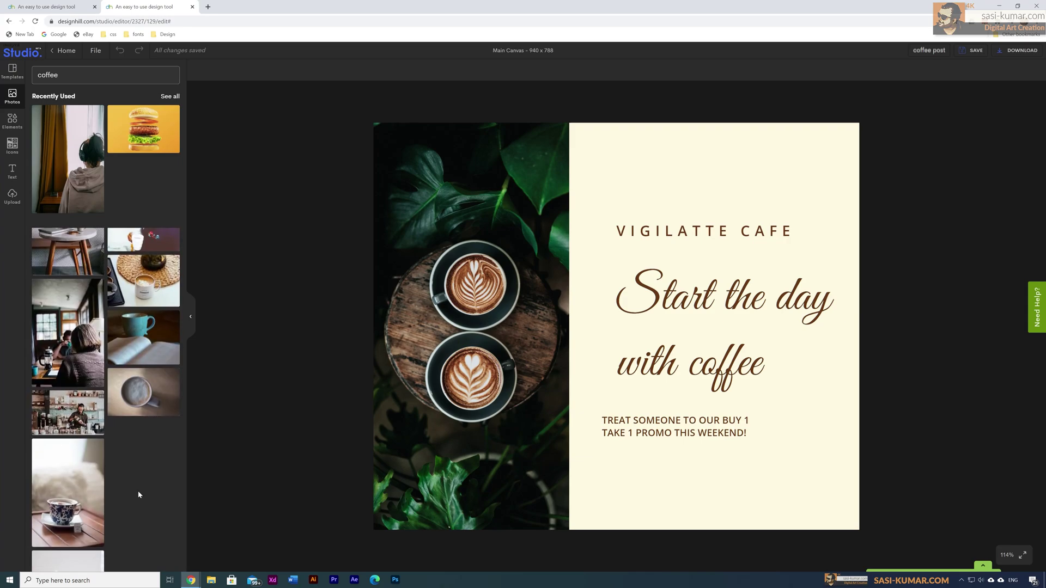
scroll(166, 482, "down", 8)
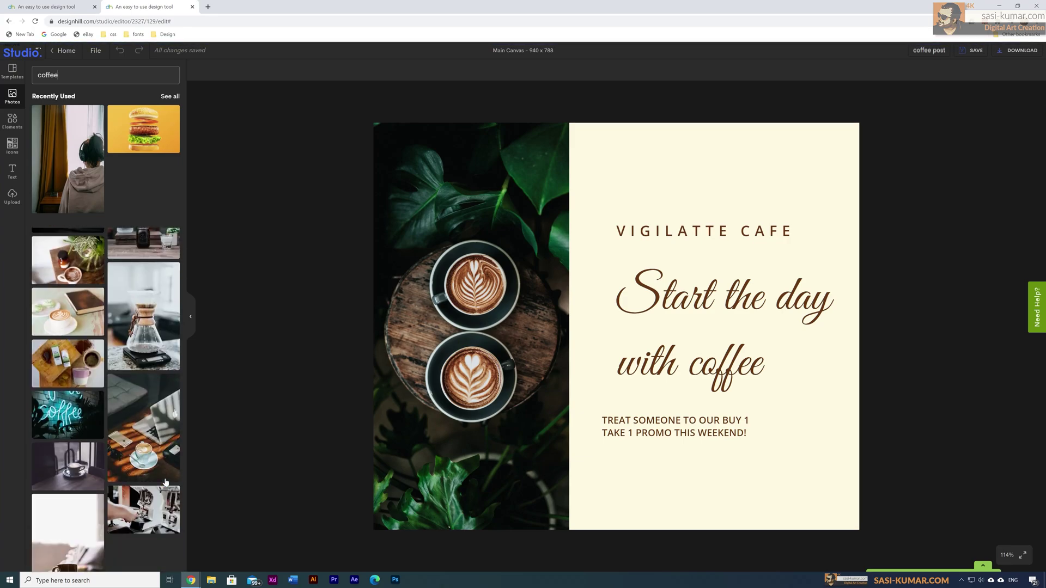
scroll(166, 482, "down", 3)
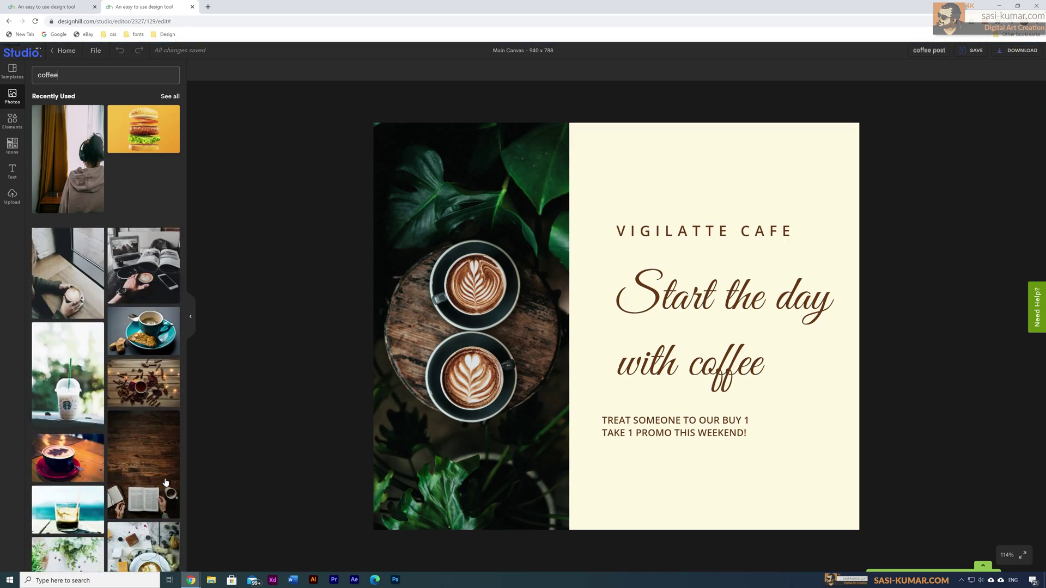
scroll(166, 482, "down", 10)
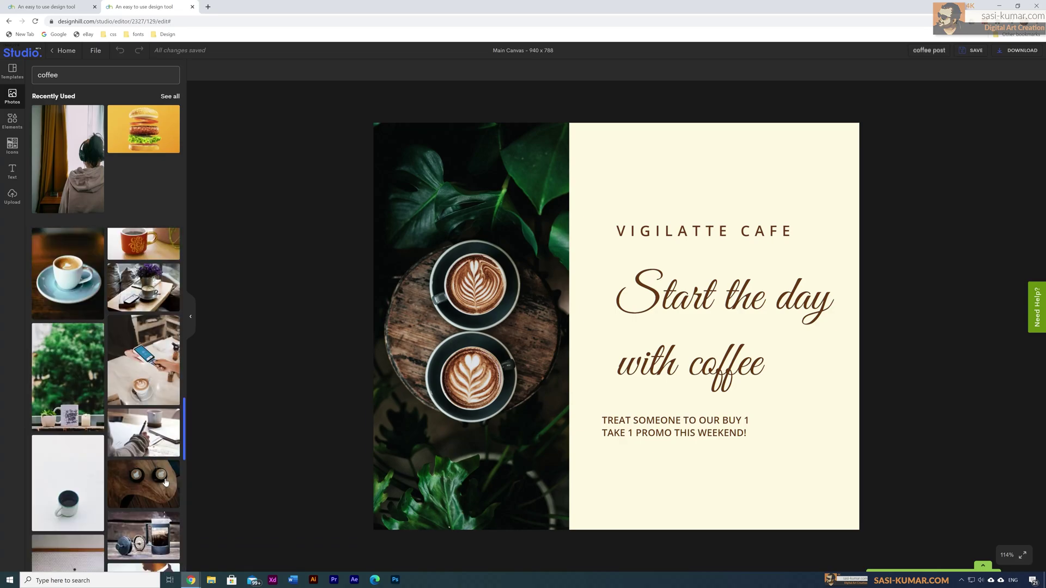
scroll(165, 482, "up", 5)
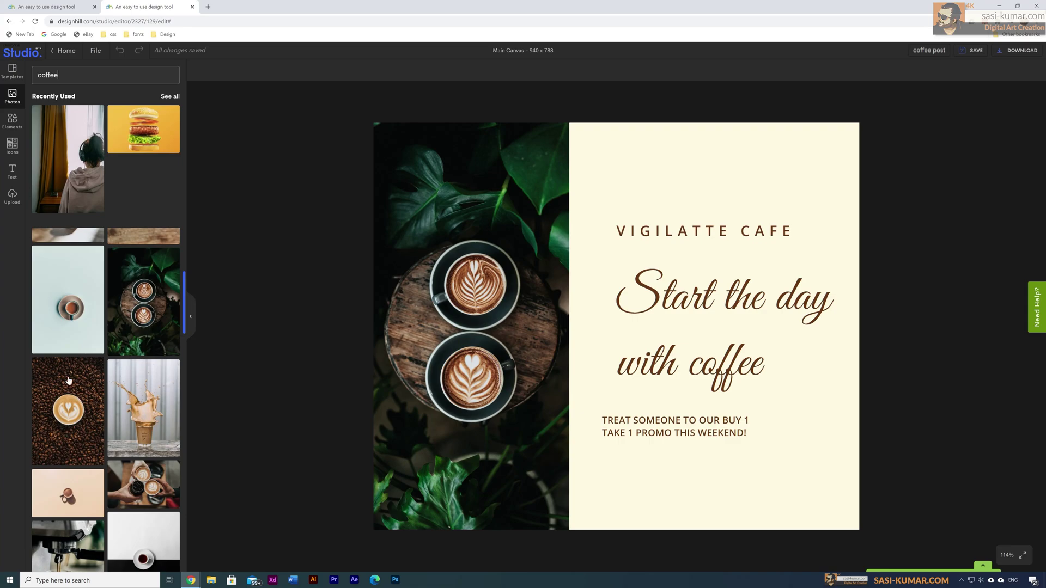
left_click(61, 286)
- Enlarge the pale blue cup photo to the canvas height and delete the template's photo of two coffee cups
left_click_drag(613, 317, 551, 296)
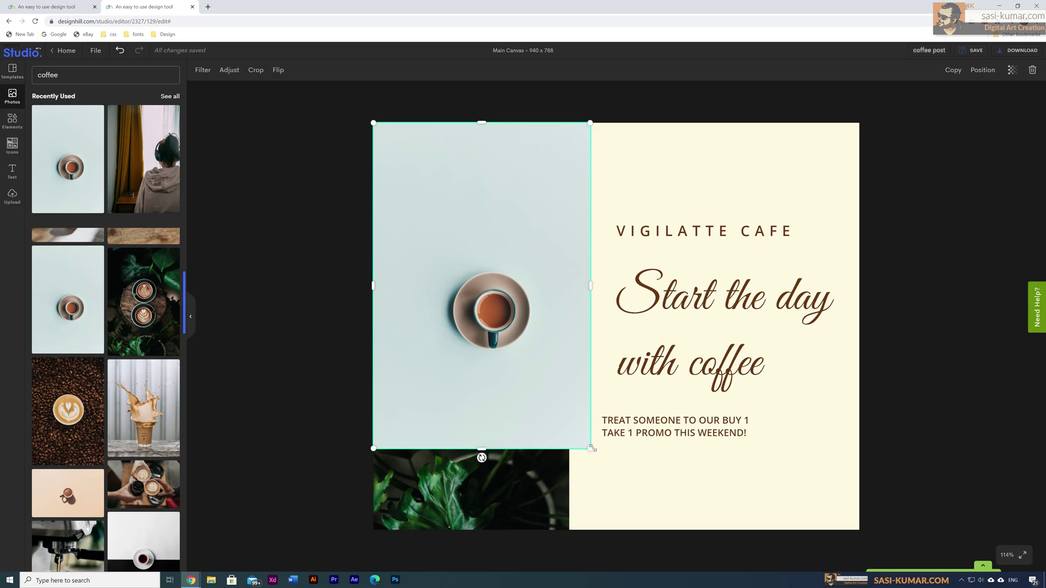
left_click_drag(591, 448, 652, 579)
left_click_drag(565, 303, 420, 299)
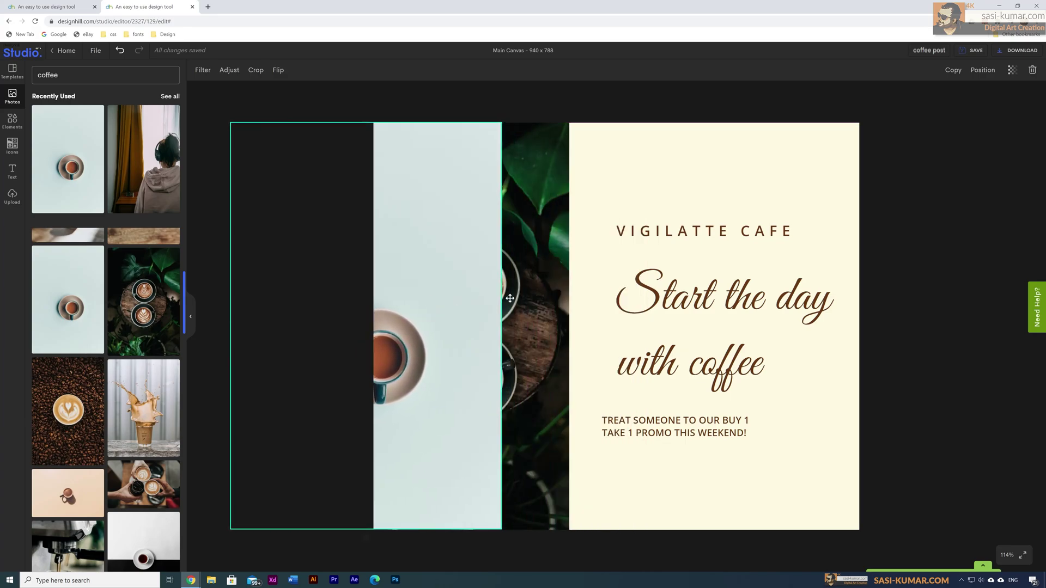
left_click(539, 285)
key("Delete")
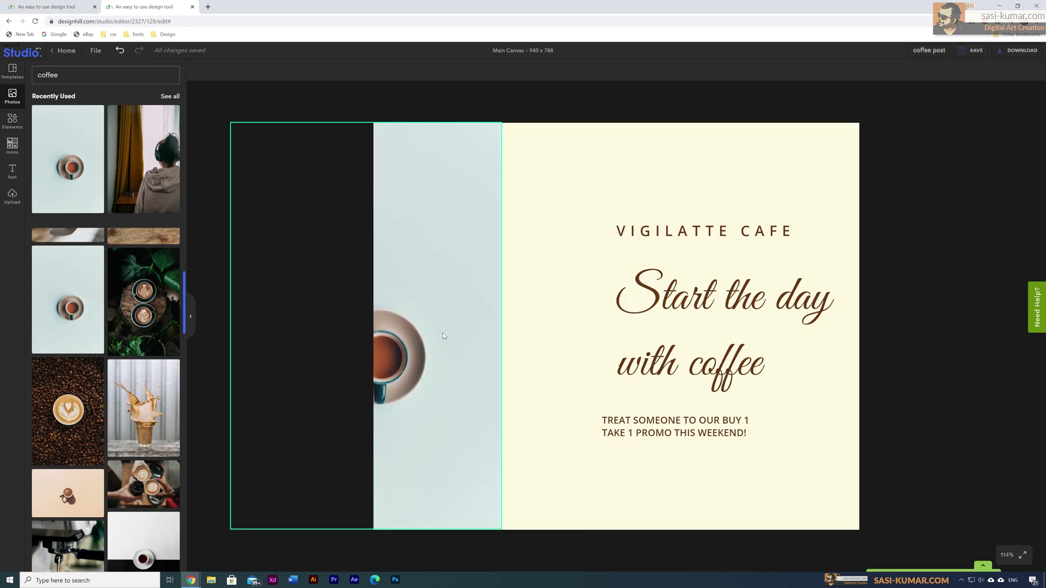
- Move the cup photo so the whole cup shows on the canvas's left half and shift the text group slightly right
left_click_drag(437, 299, 542, 301)
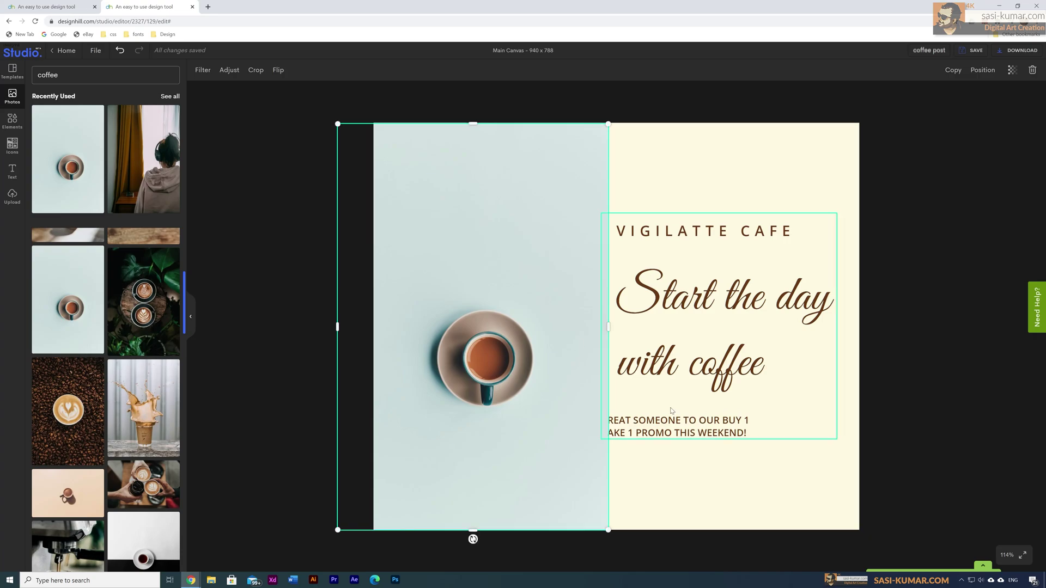
left_click_drag(730, 382, 745, 381)
left_click(933, 444)
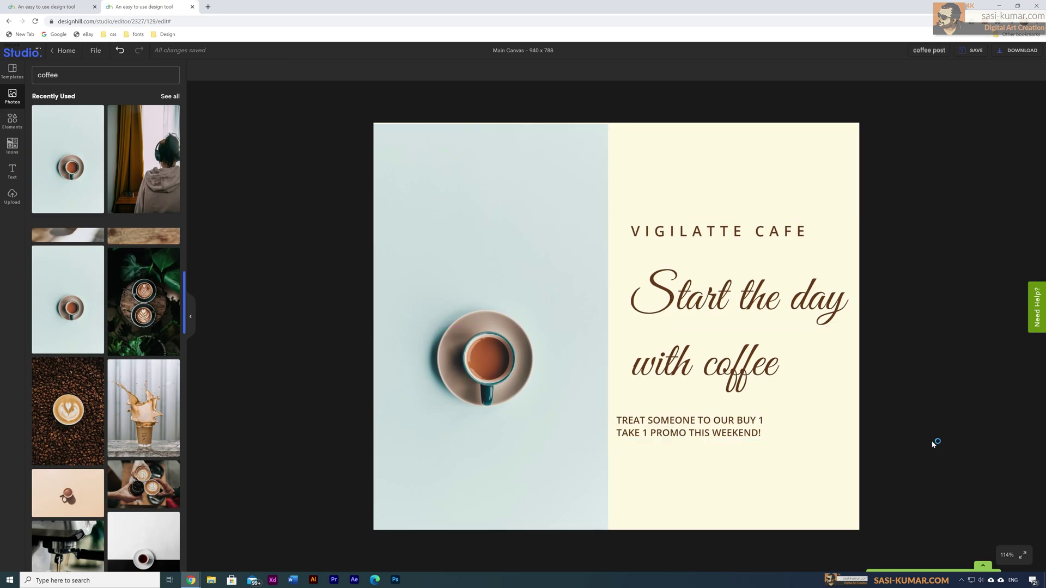
- Enlarge the cup photo beyond the canvas height and reposition it so the cup sits near the canvas's vertical middle
left_click(498, 439)
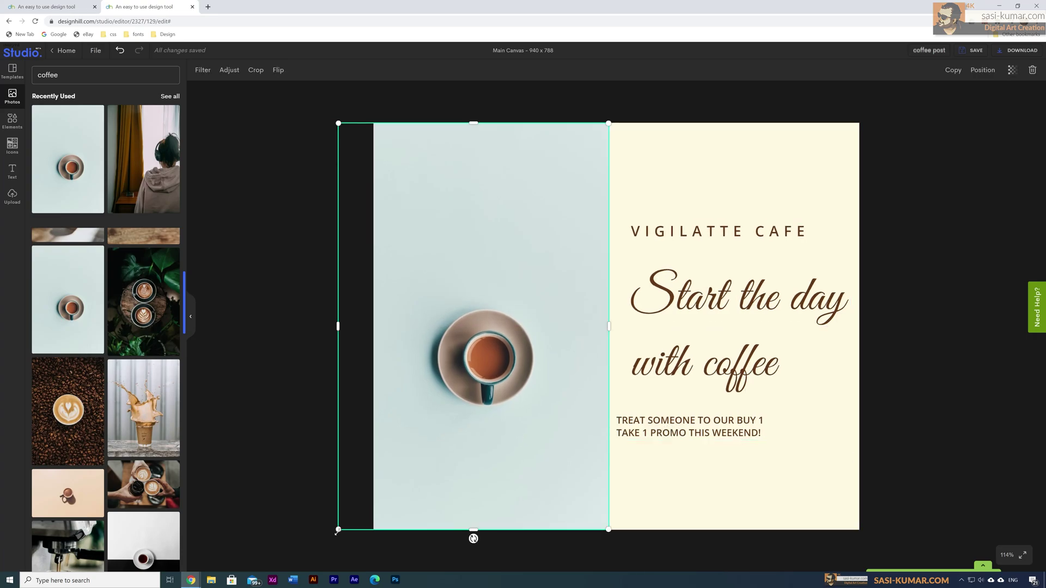
left_click_drag(336, 532, 257, 577)
left_click_drag(493, 449, 541, 374)
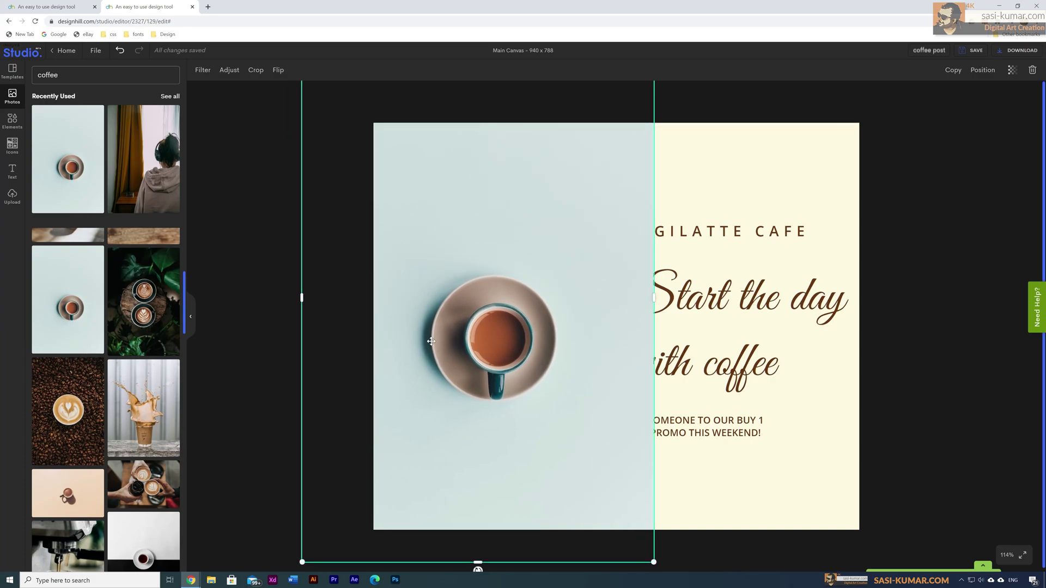
- Crop the cup photo on its right and lower sides and recentre the cup within the crop frame
left_click(254, 71)
left_click_drag(654, 561, 548, 464)
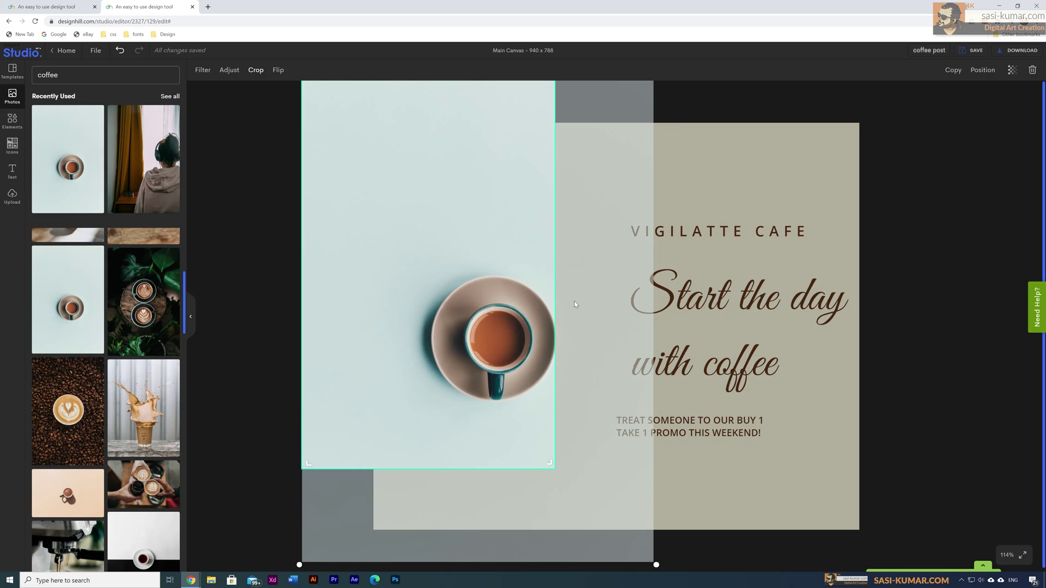
left_click_drag(555, 253, 491, 209)
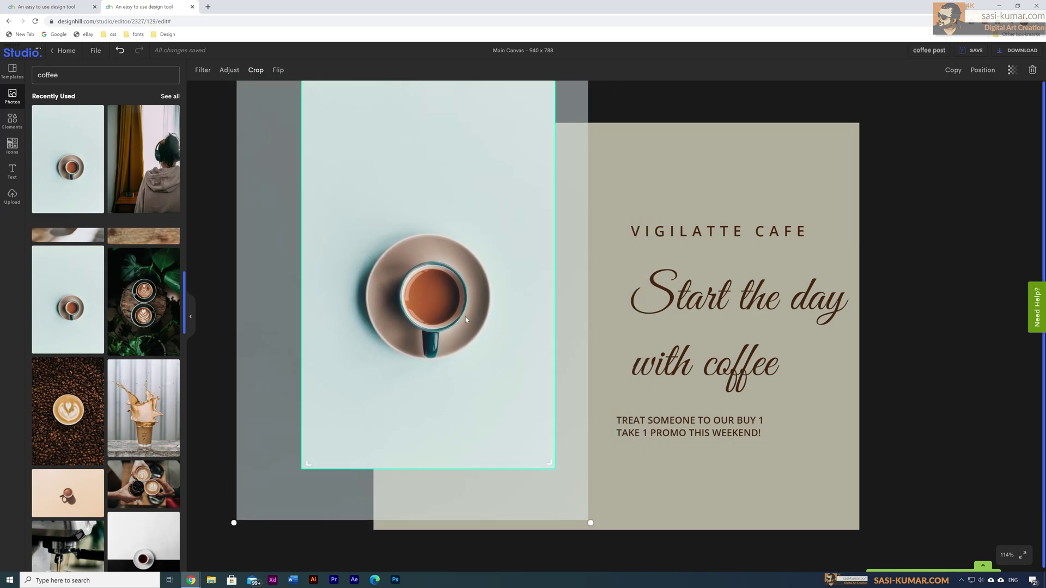
left_click(642, 147)
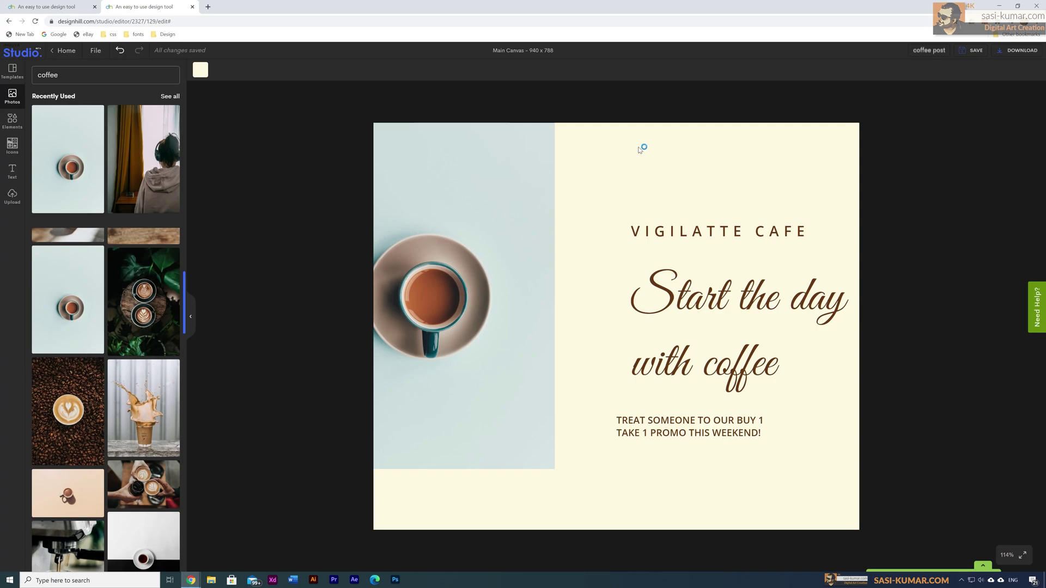
- Enlarge and reposition the cropped cup photo so it covers the canvas's left part from top to bottom
left_click(425, 271)
left_click_drag(427, 469, 427, 518)
left_click_drag(567, 422, 561, 402)
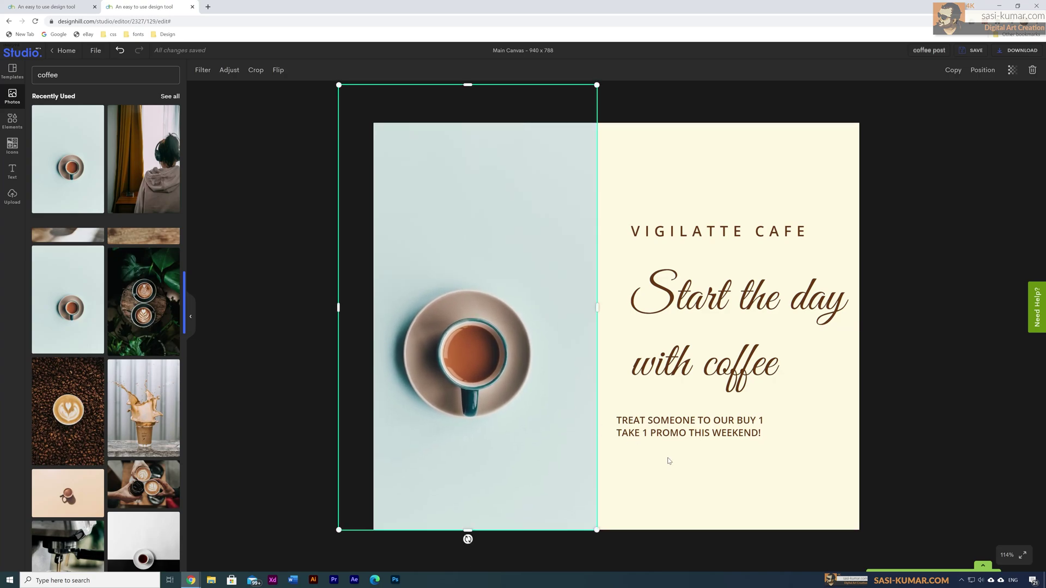
- Move the cafe text group down and slightly left within the cream area beside the photo
left_click_drag(703, 417, 692, 443)
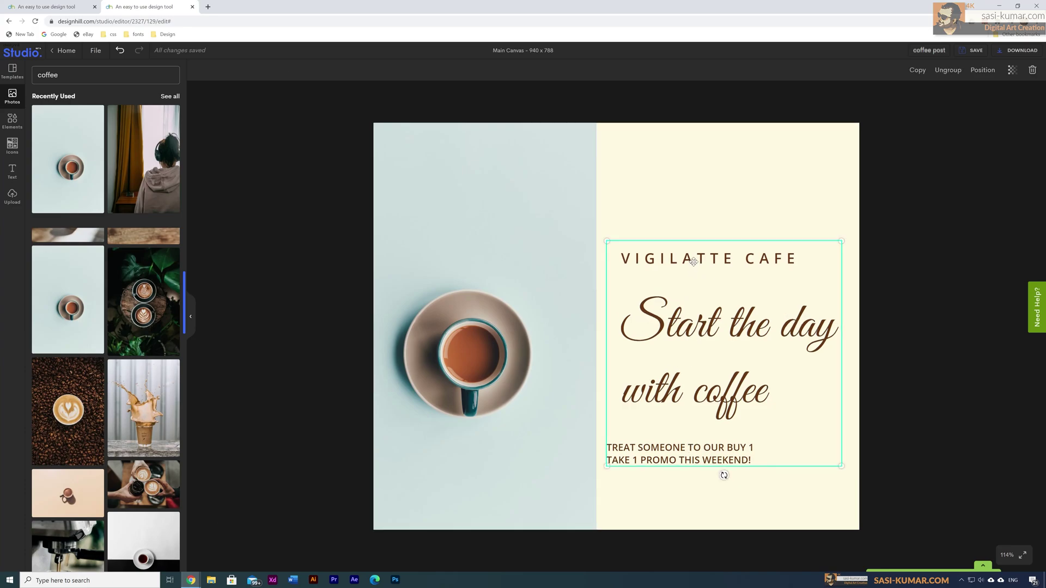
left_click_drag(694, 262, 691, 262)
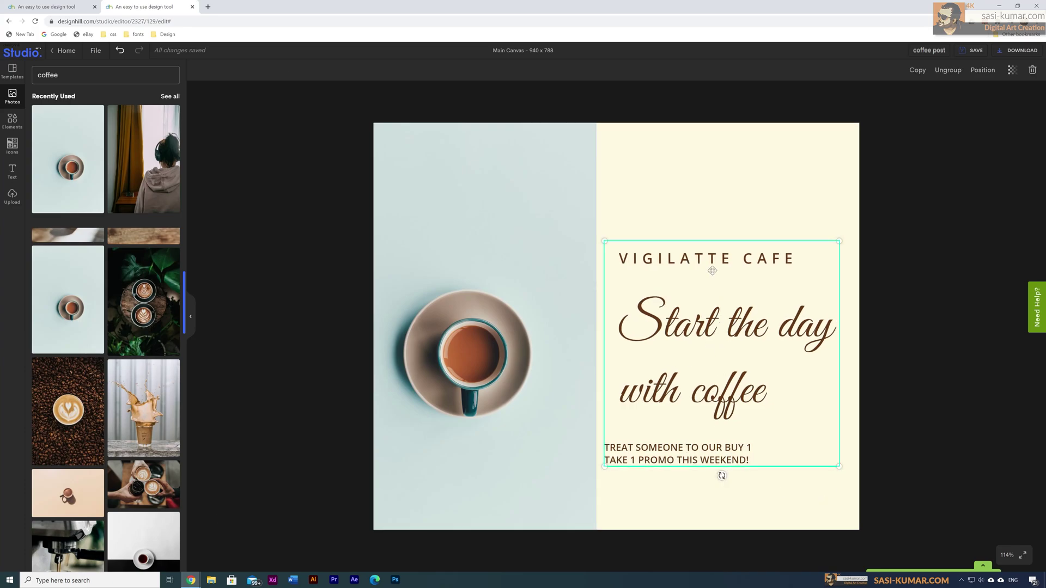
- Ungroup the cafe text and shift the VIGILATTE CAFE title slightly left to line up with the promo text's left edge
left_click(654, 265)
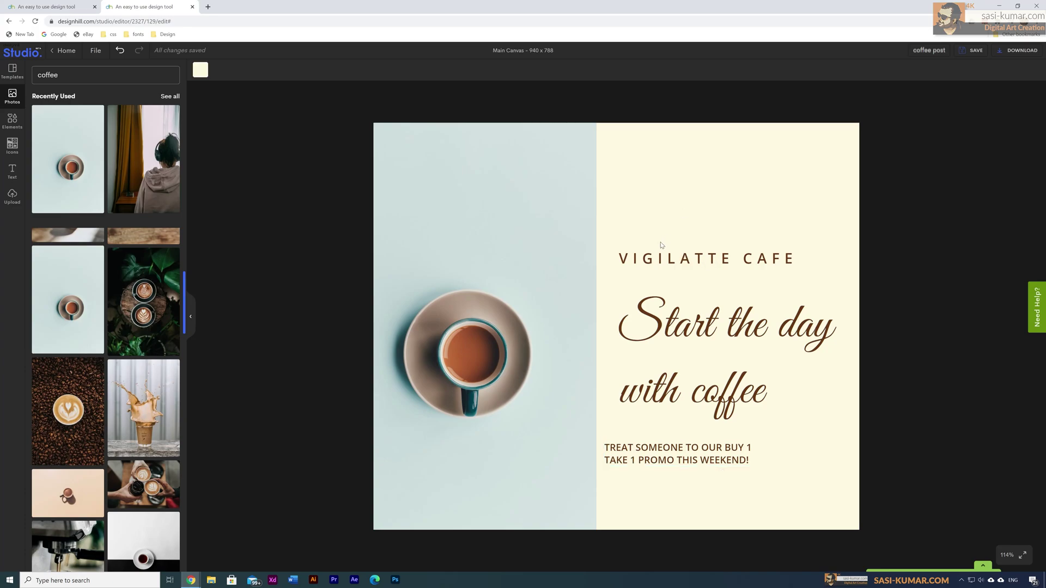
key("Right")
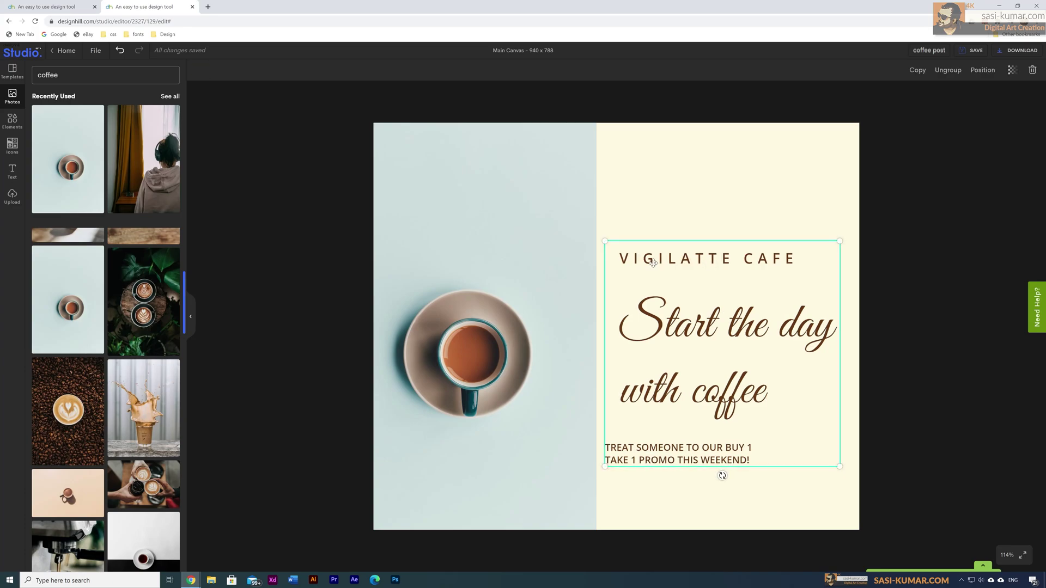
left_click(949, 75)
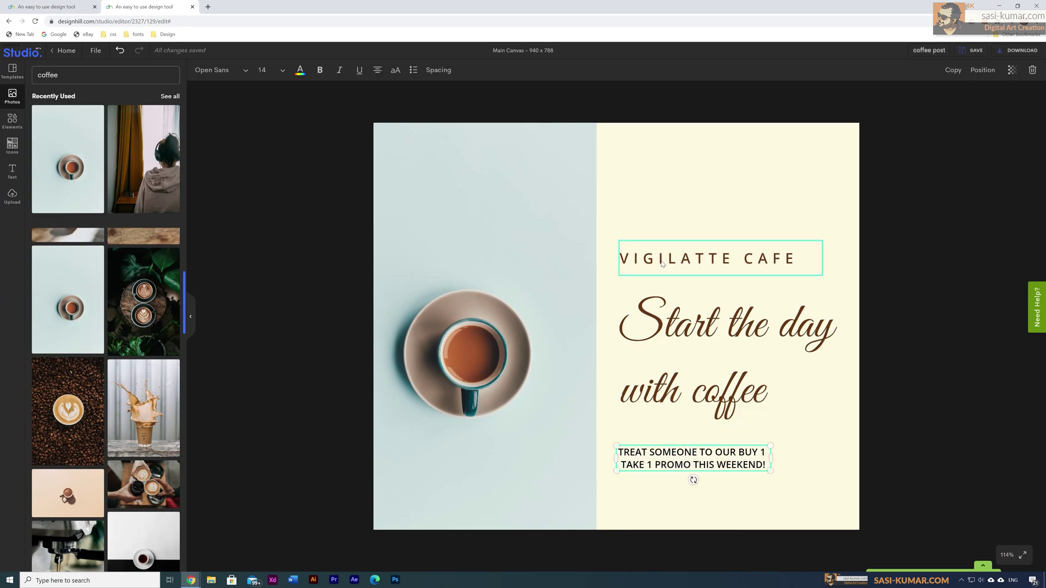
left_click_drag(661, 259, 658, 260)
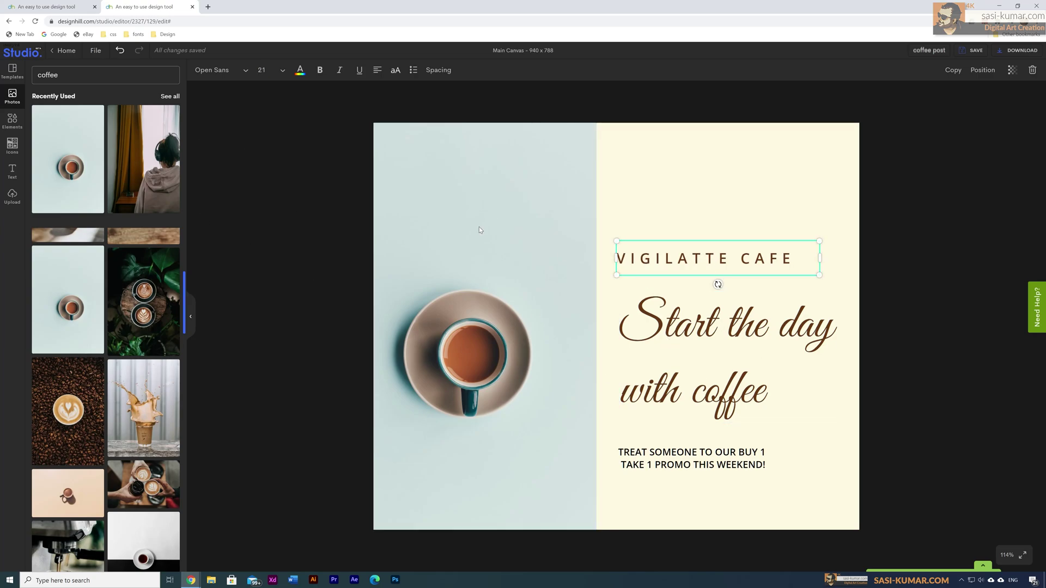
- Try several fonts on the VIGILATTE CAFE title and set it to Josefin Sans Medium Italic from the Vintage category
left_click(247, 75)
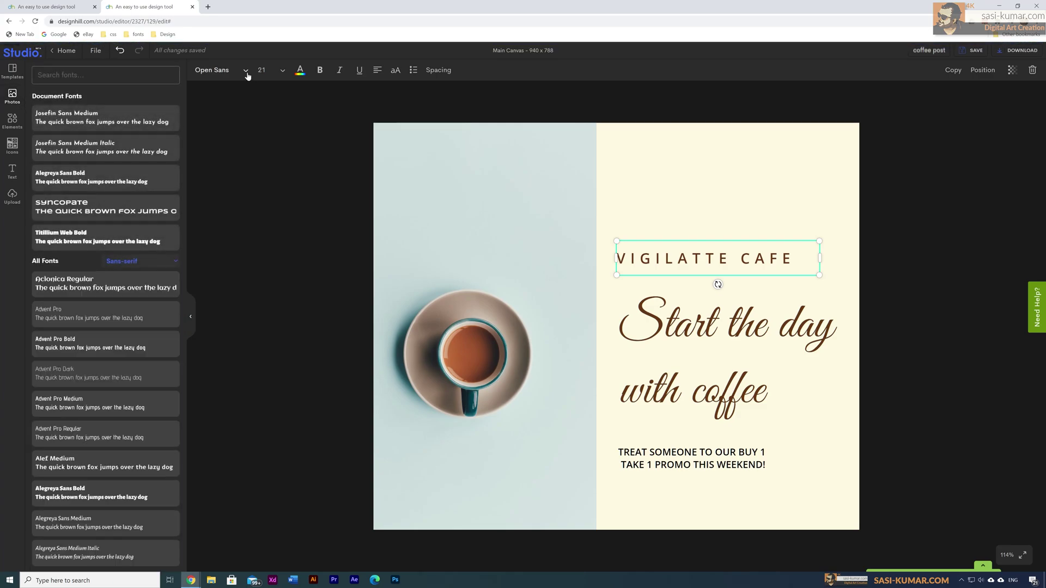
left_click(61, 293)
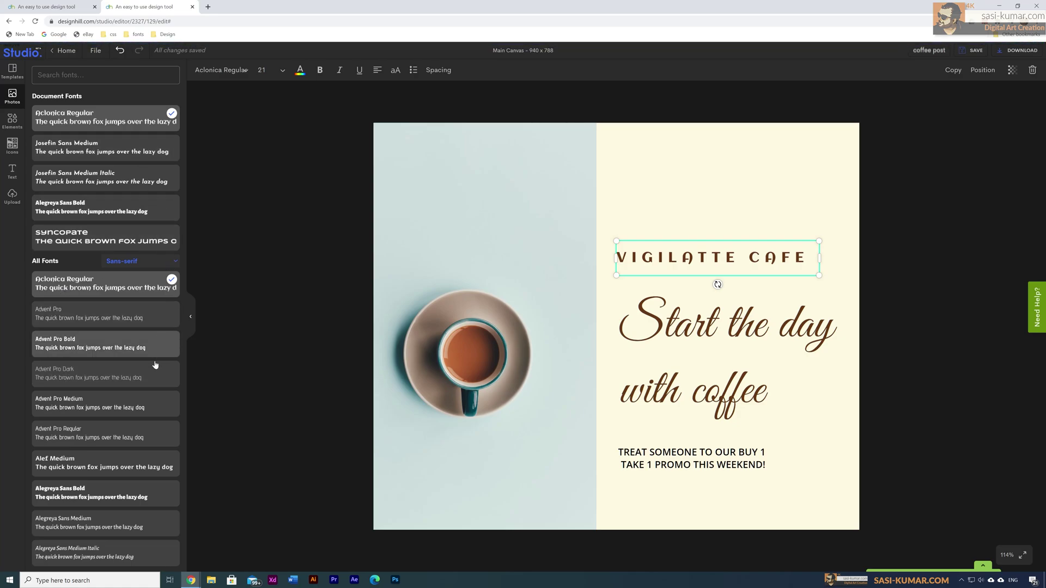
left_click(171, 265)
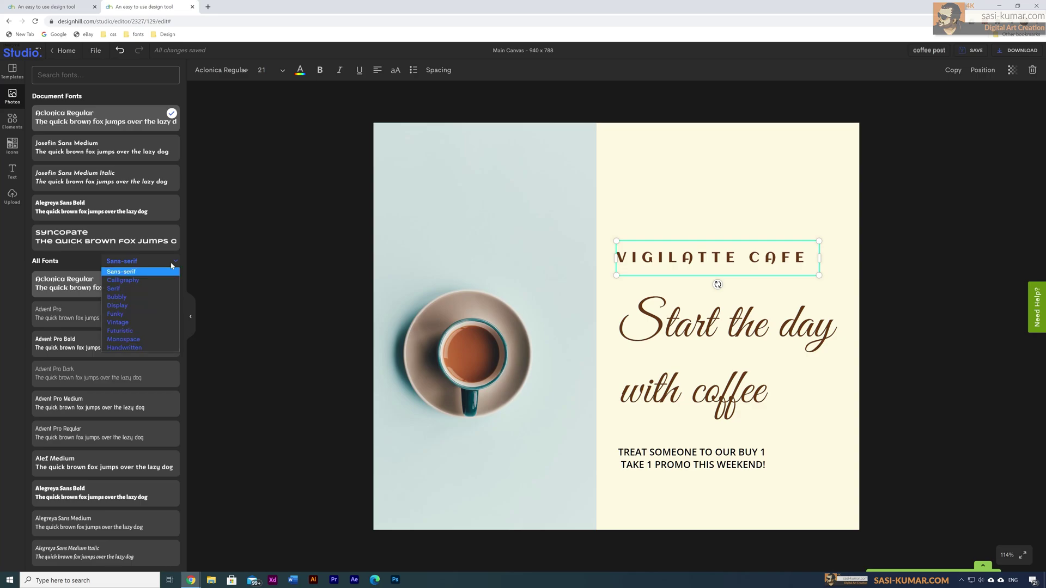
left_click(145, 323)
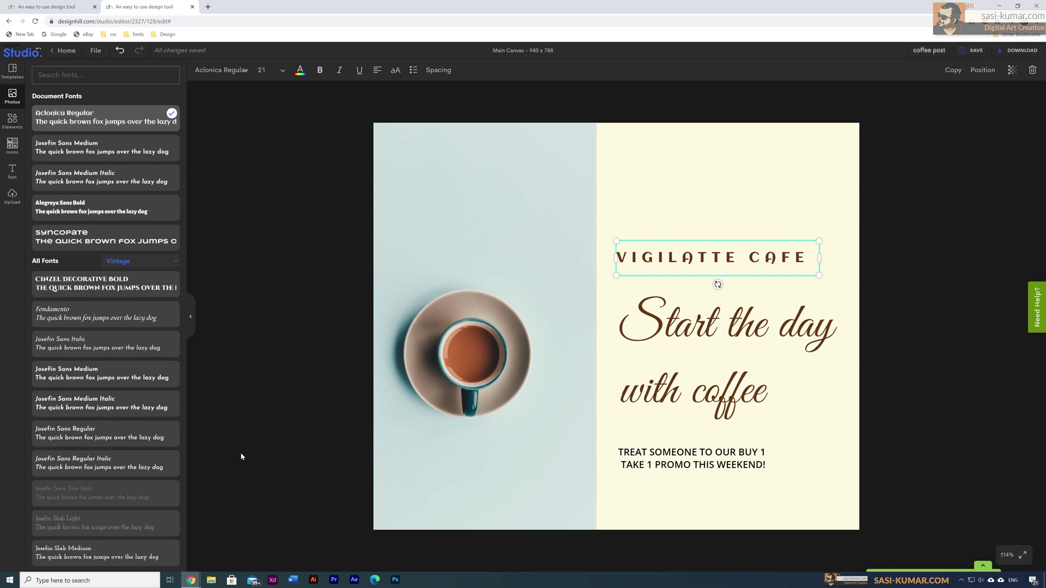
left_click(142, 299)
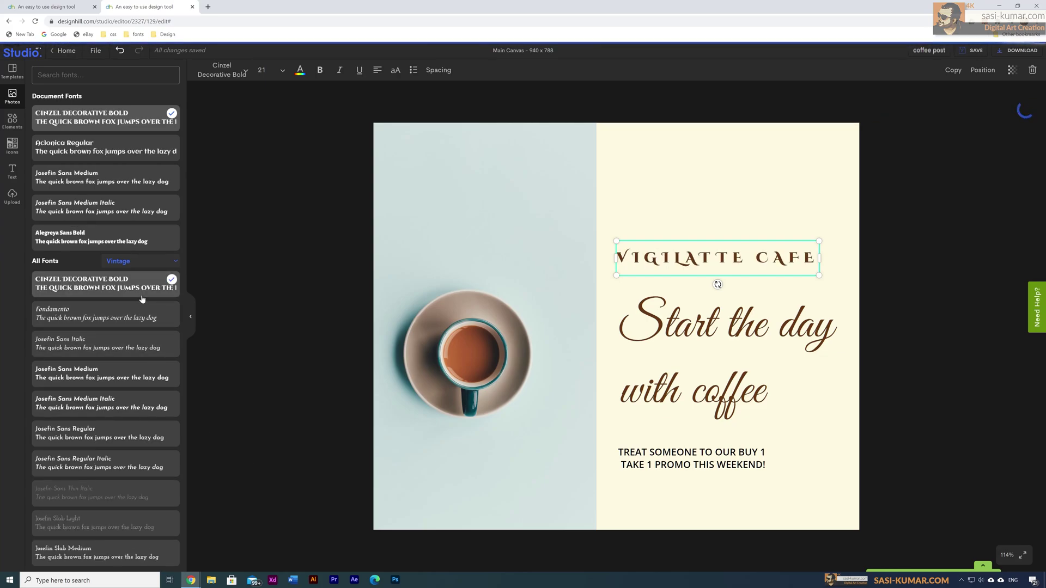
left_click(132, 343)
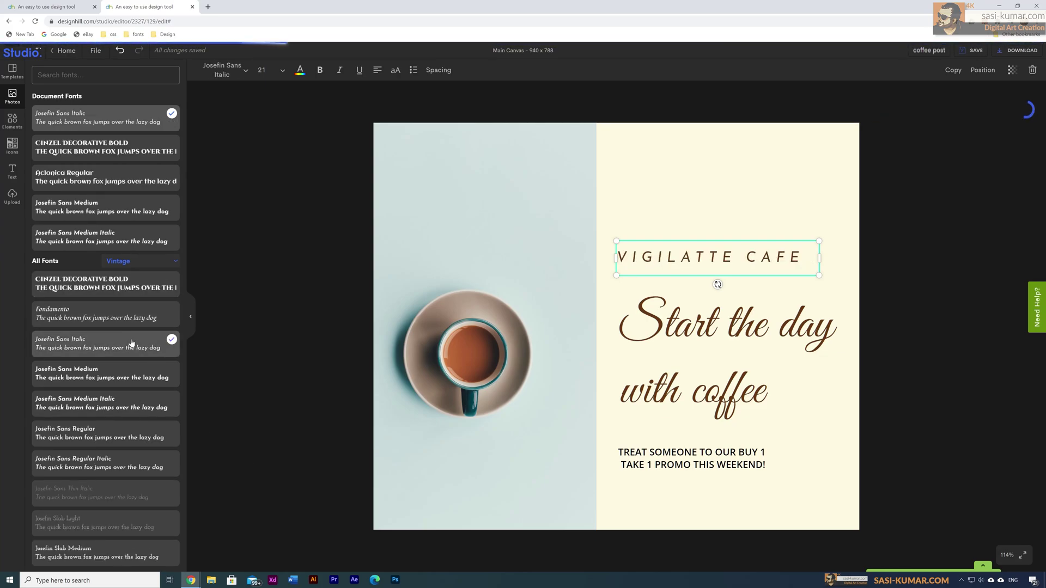
left_click(131, 403)
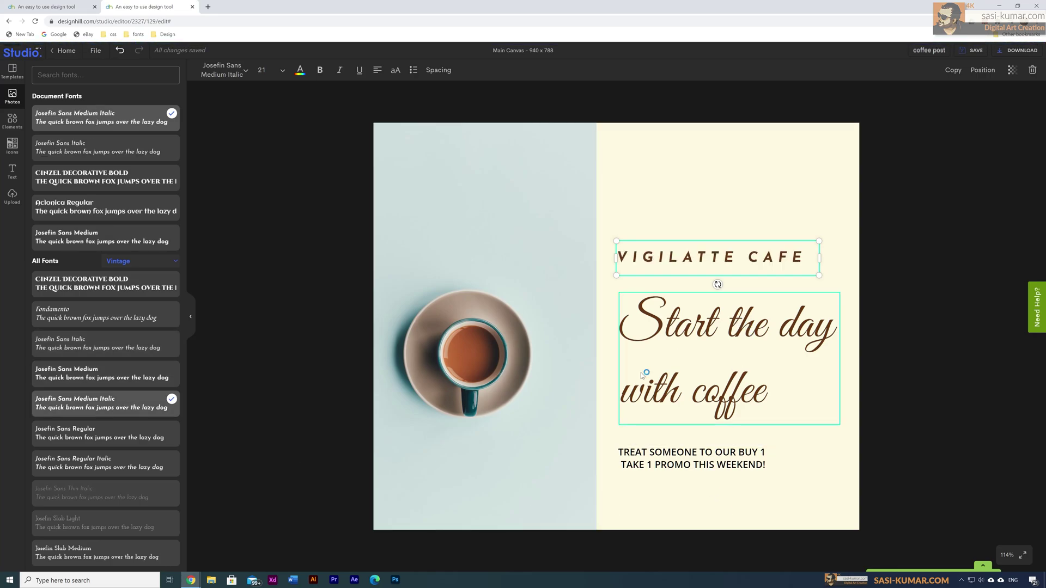
- Move the "Start the day with coffee" headline slightly left in line with the title and lower the promo text
left_click(696, 344)
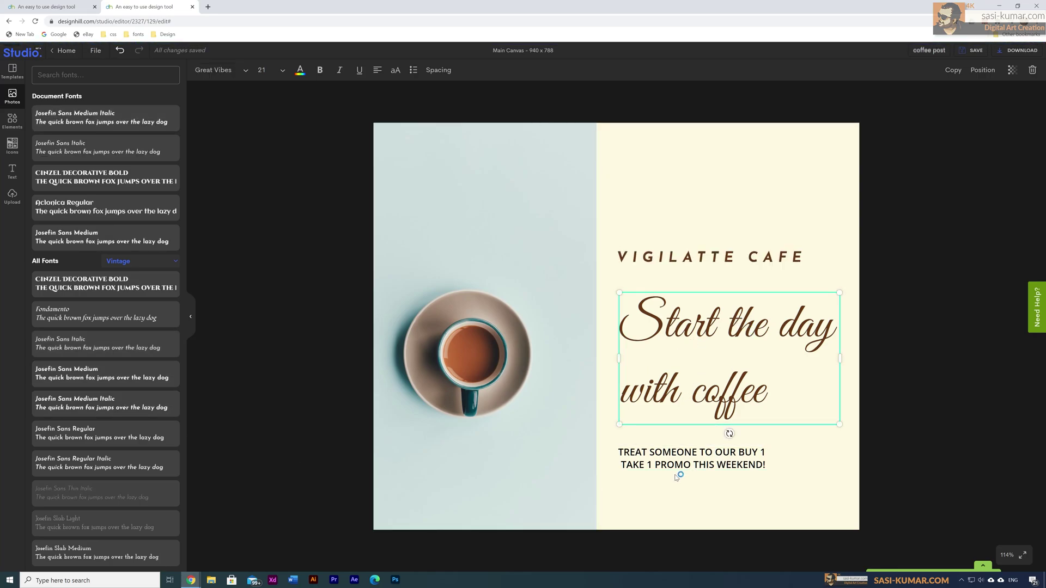
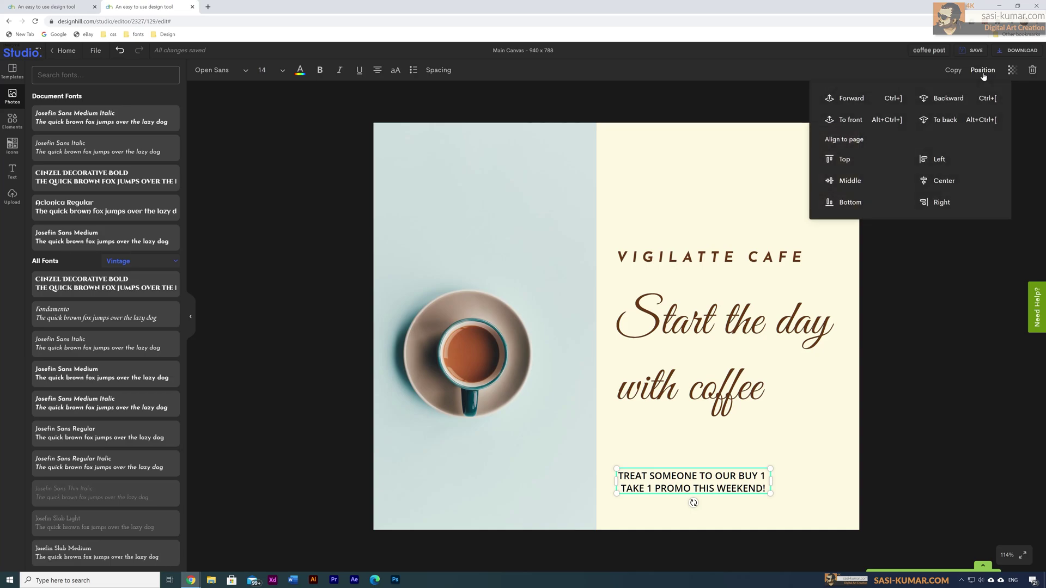
left_click(894, 310)
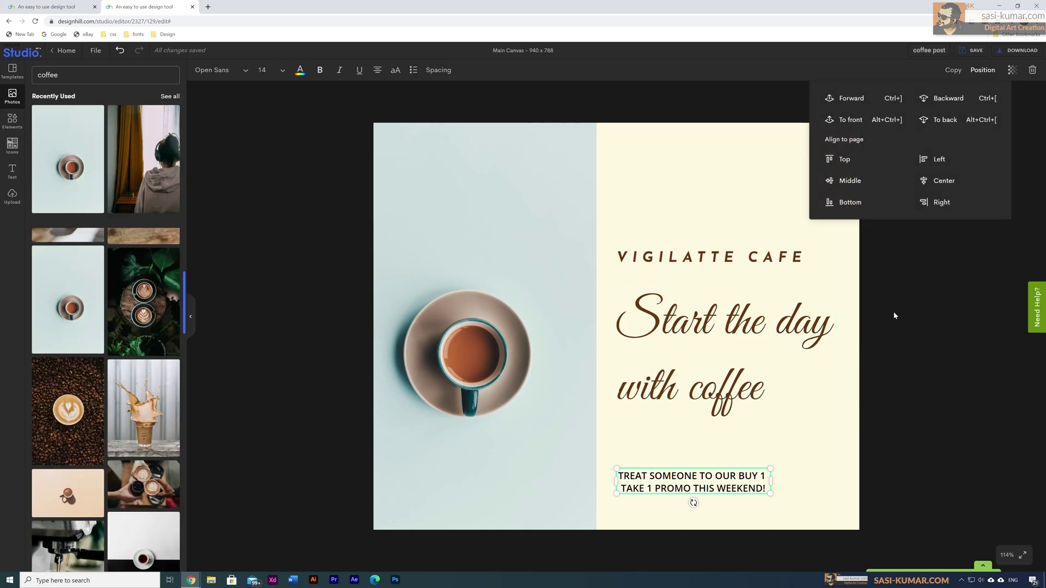
left_click(725, 263)
- Move the cup photo towards the canvas centre over the text and send it backward behind all three text blocks
left_click(518, 273)
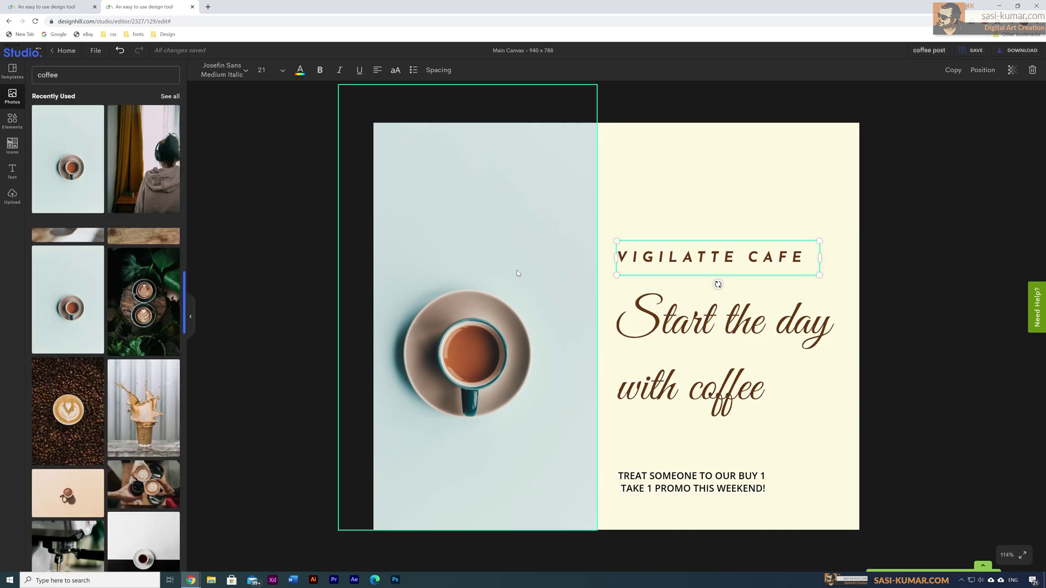
left_click_drag(527, 322, 617, 336)
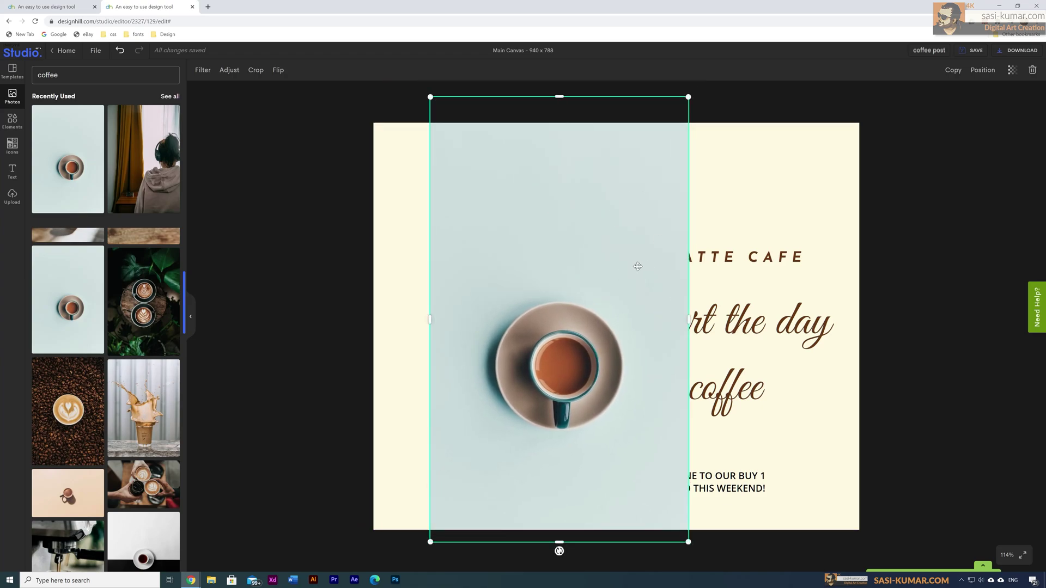
left_click_drag(567, 262, 573, 262)
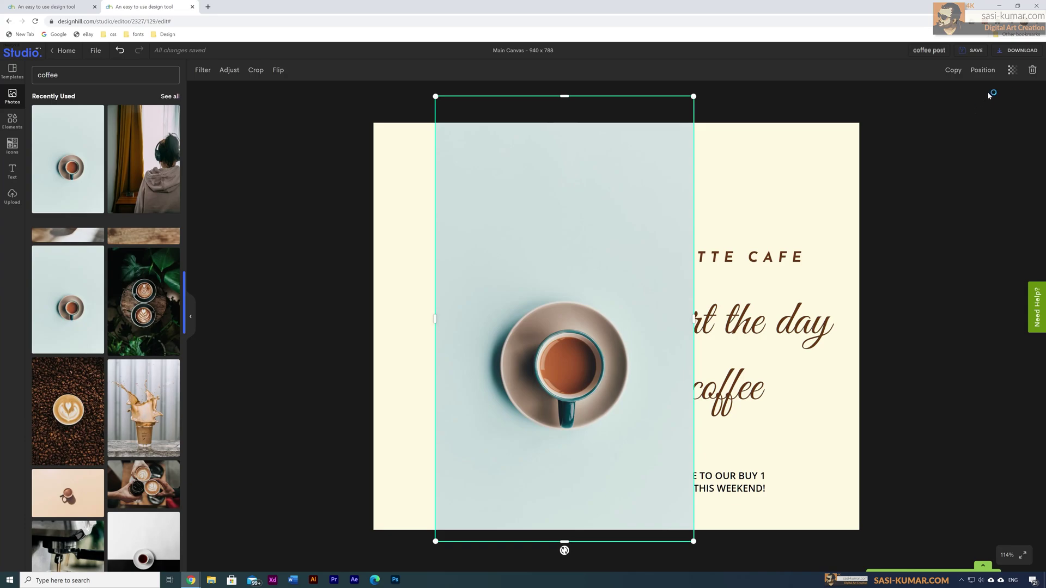
left_click(981, 74)
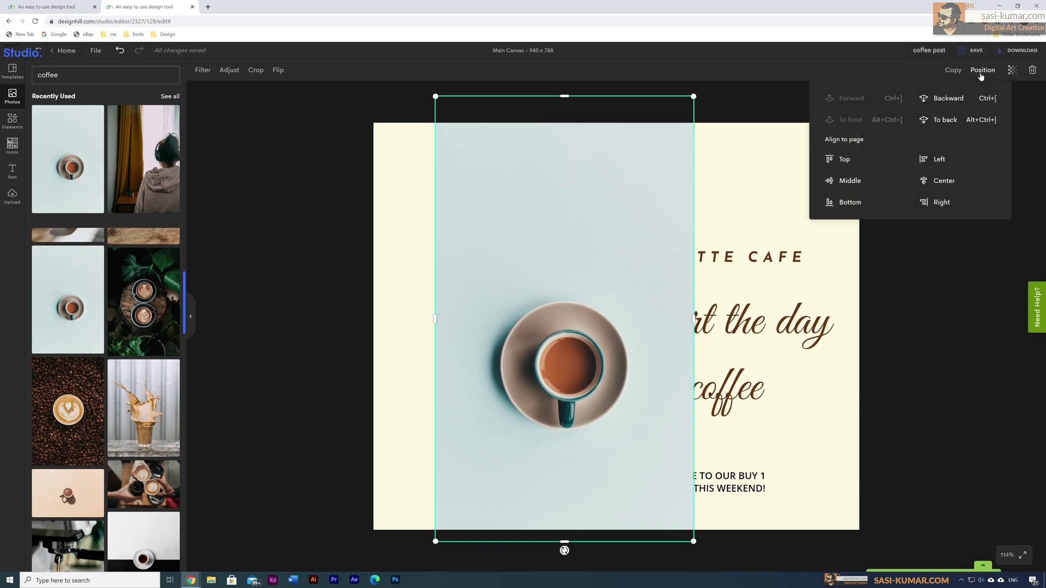
left_click(946, 105)
left_click(947, 104)
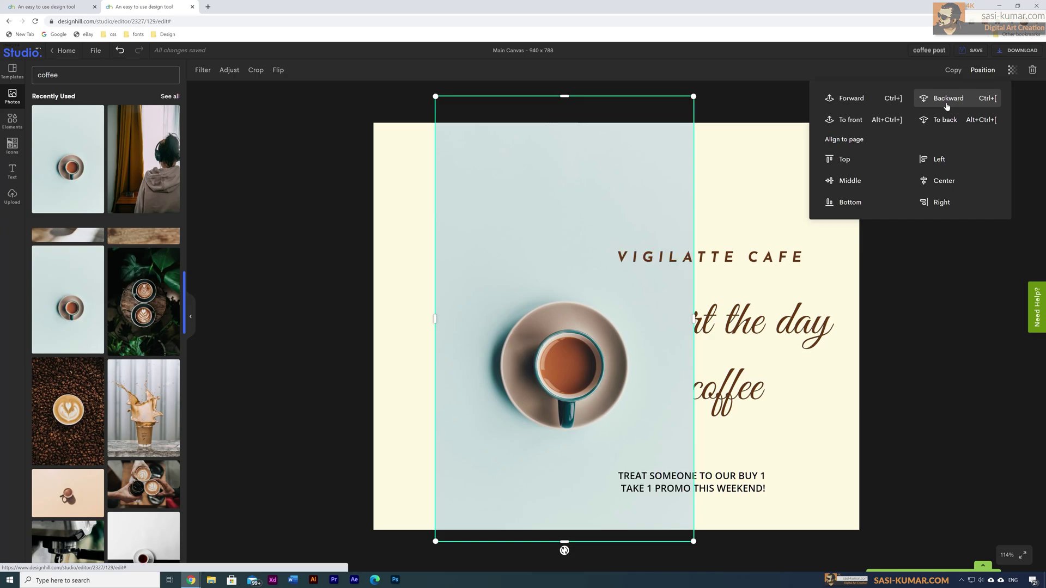
left_click(946, 104)
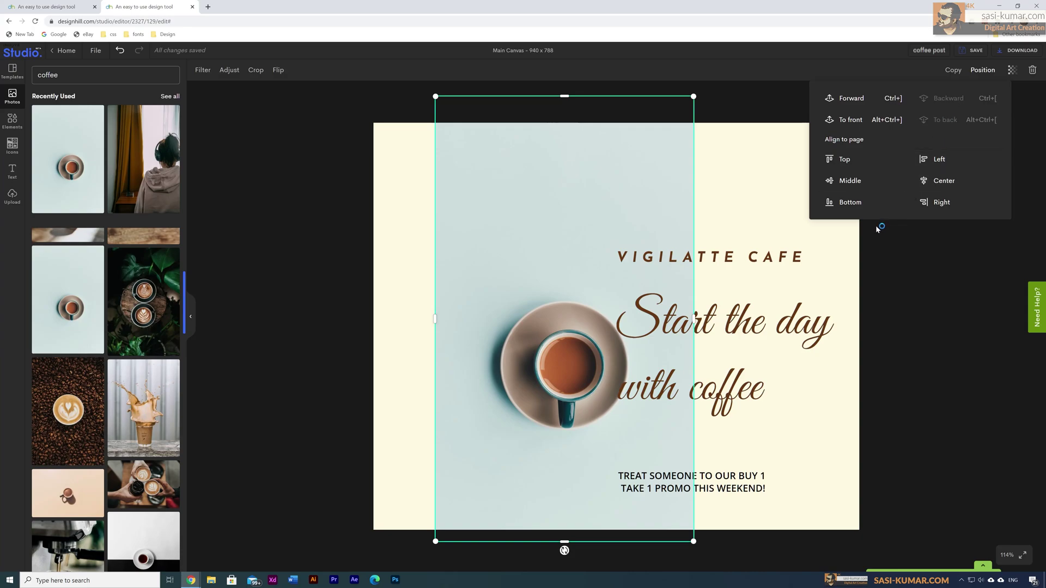
- Align the cup photo to the page's left edge, try top alignment, and settle on bottom alignment
left_click(936, 167)
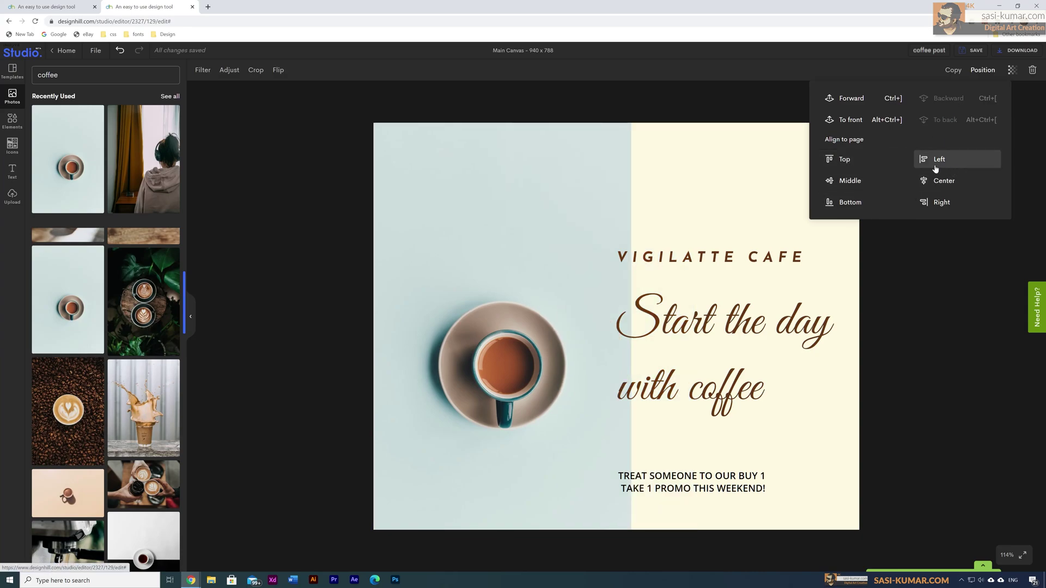
left_click(860, 167)
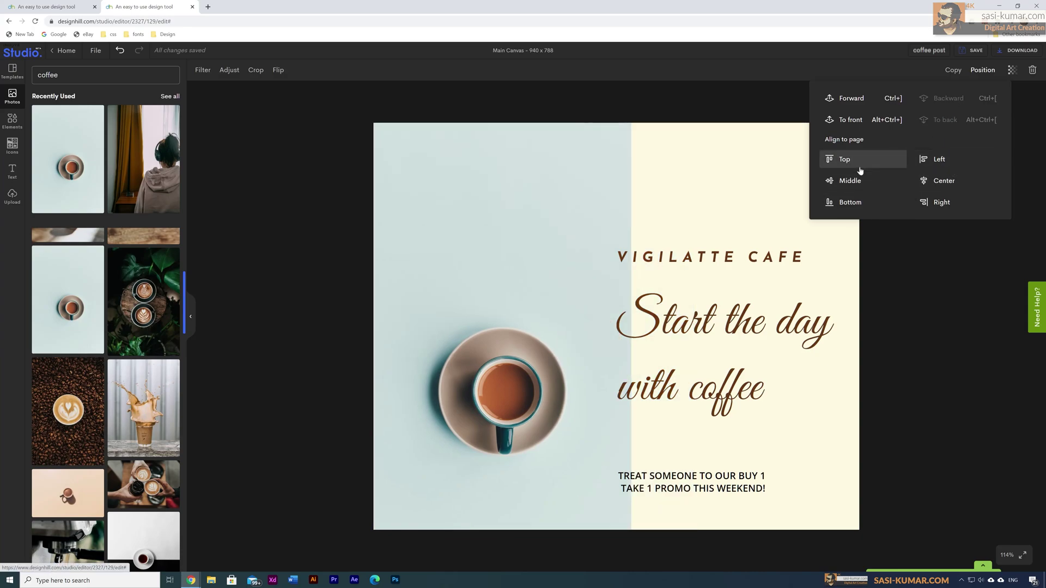
left_click(853, 206)
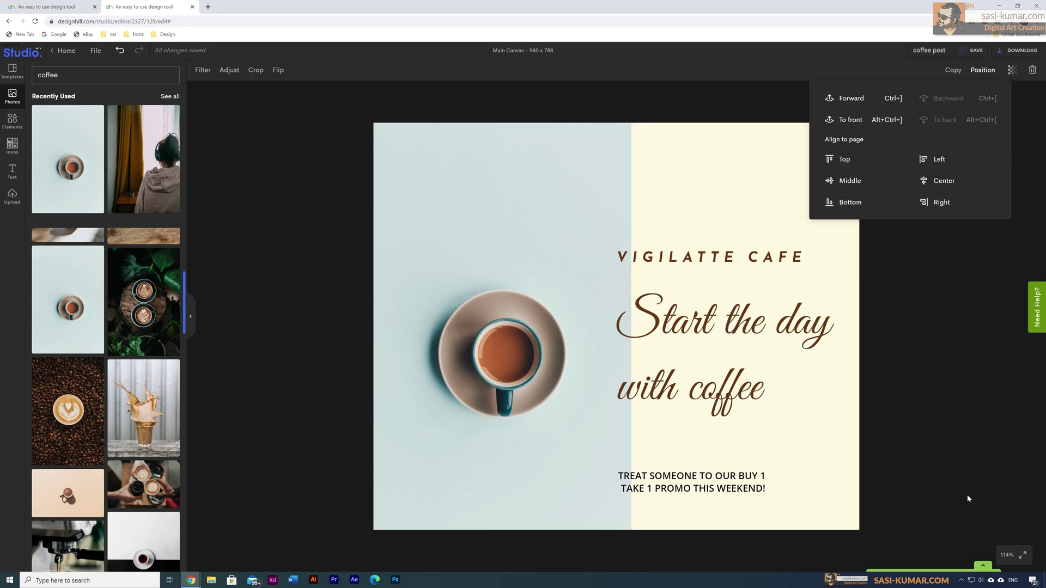
left_click(945, 405)
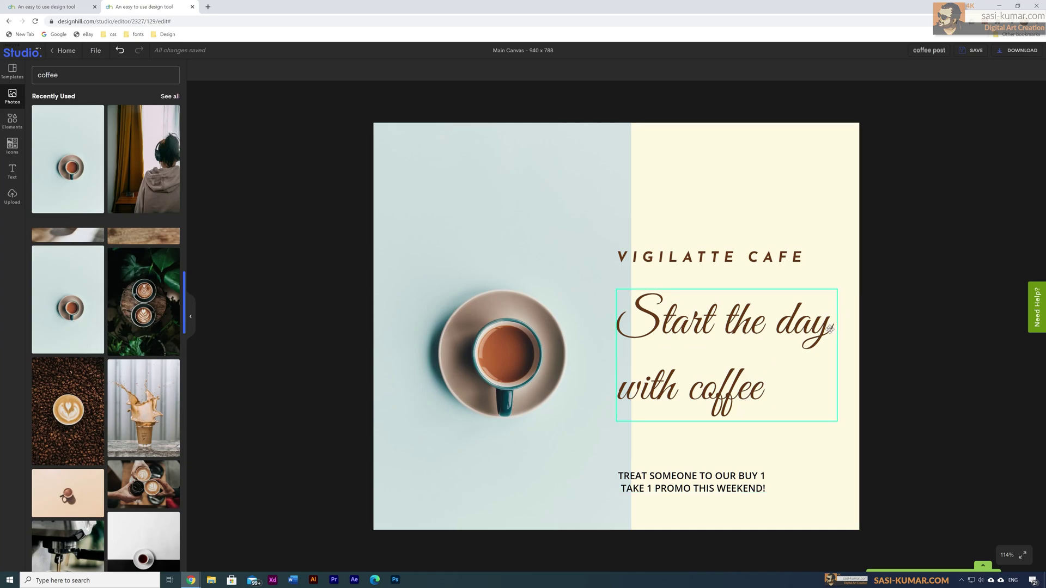
- Shrink the headline slightly and shift the headline, promo text and title right, left-aligned within the cream area
left_click(837, 311)
mouse_move(837, 290)
left_mouse_down()
mouse_move(794, 317)
mouse_move(854, 292)
left_mouse_up()
left_click(730, 267)
left_click(725, 318)
left_click_drag(689, 482, 715, 478)
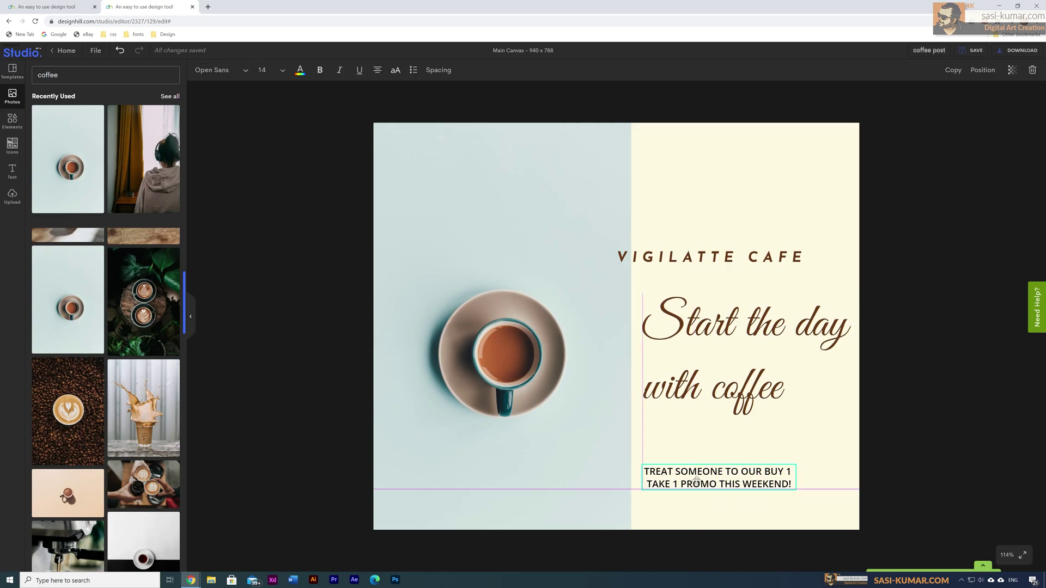
left_click_drag(712, 269, 738, 268)
left_click(901, 343)
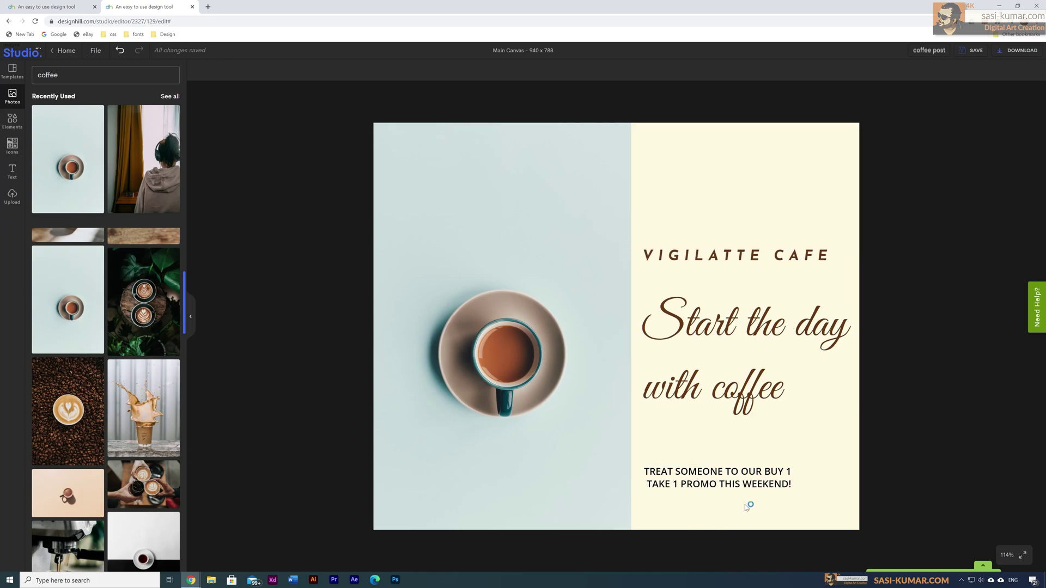
- Set the promo text's font to Cinzel Decorative Bold and move it up and right, centred beneath the headline
left_click(749, 488)
left_click(244, 71)
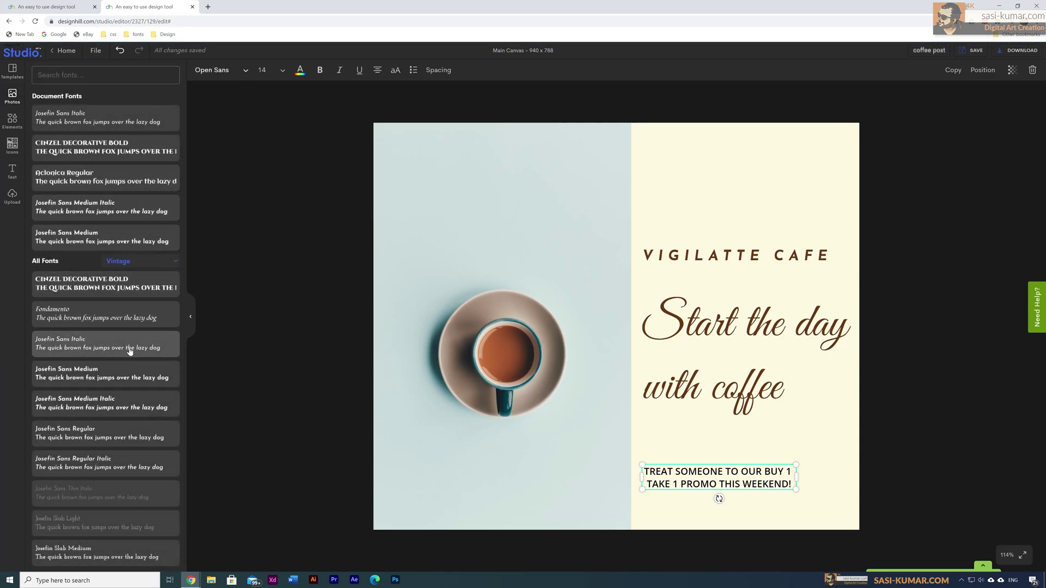
left_click(93, 553)
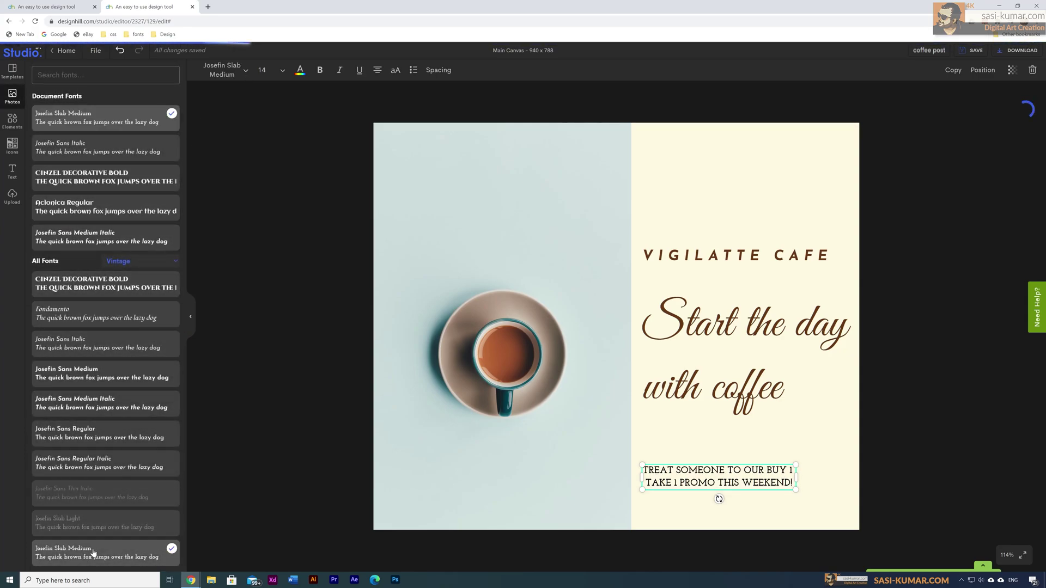
left_click(91, 294)
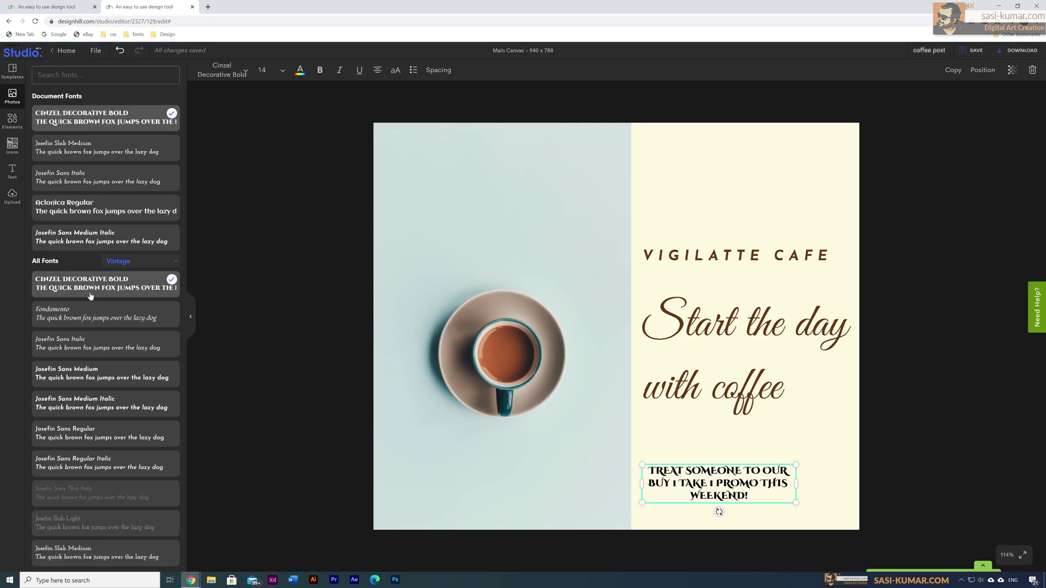
left_click_drag(732, 486, 755, 473)
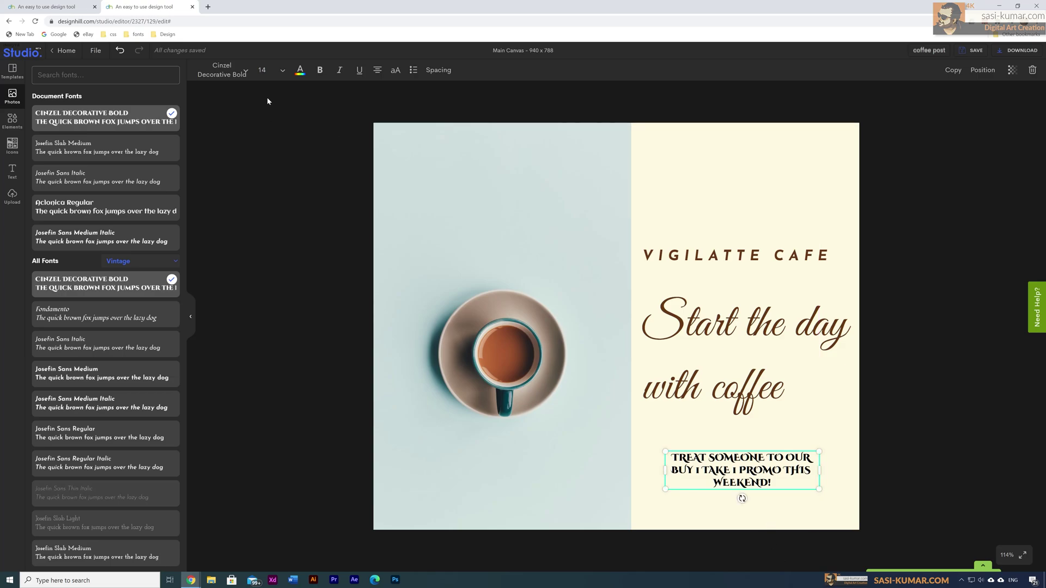
- Centre-align the text of the headline and the VIGILATTE CAFE title, and nudge the headline slightly left beneath the title
left_click(739, 390)
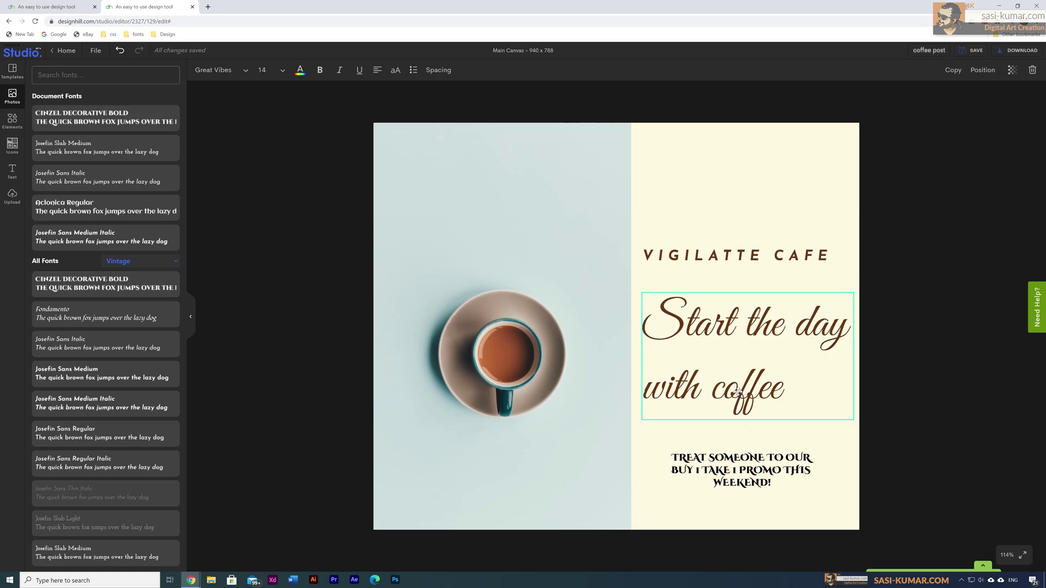
left_click(376, 69)
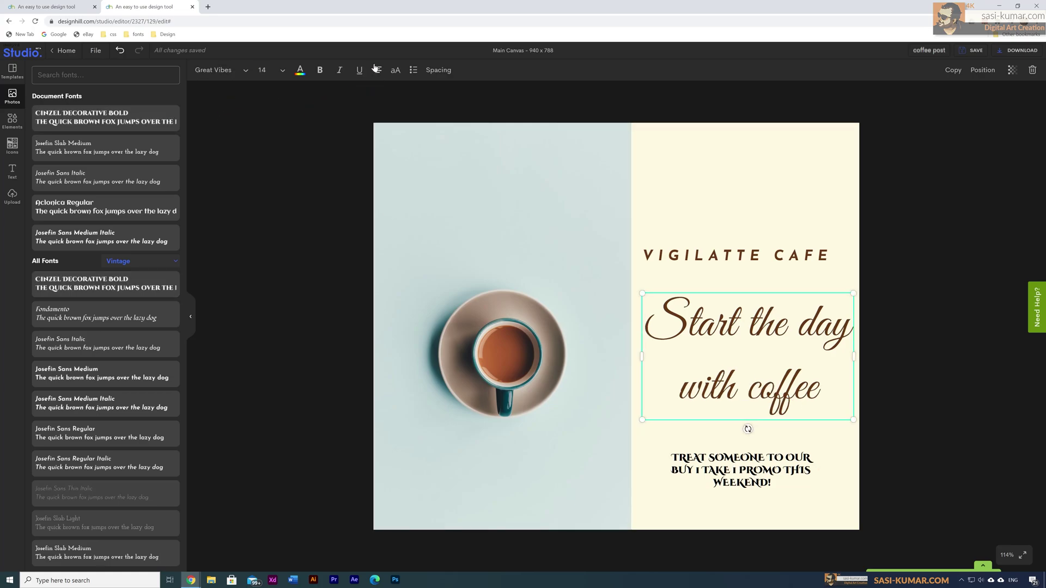
key("Tab")
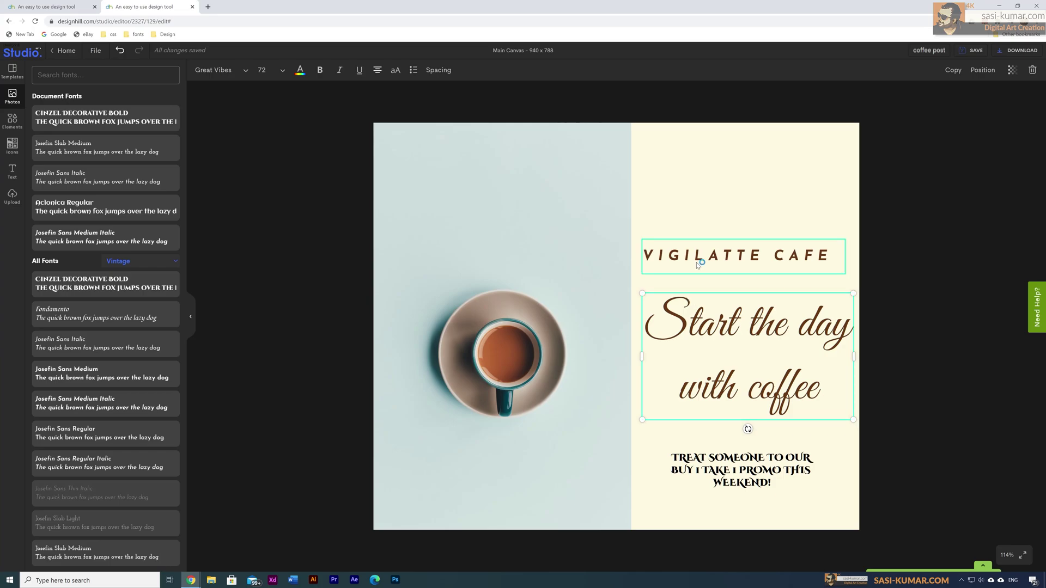
left_click(377, 70)
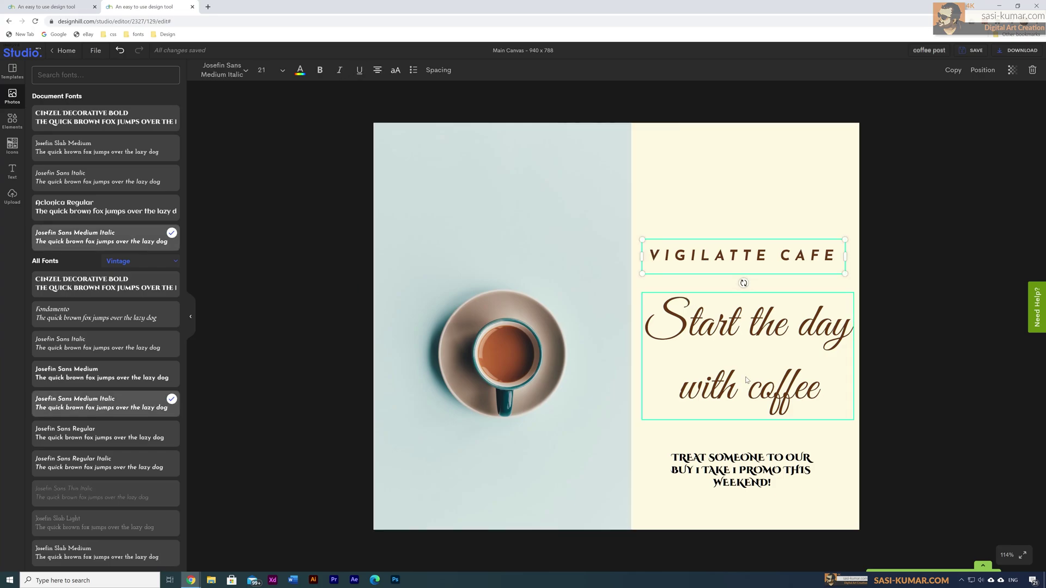
left_click_drag(754, 334, 750, 335)
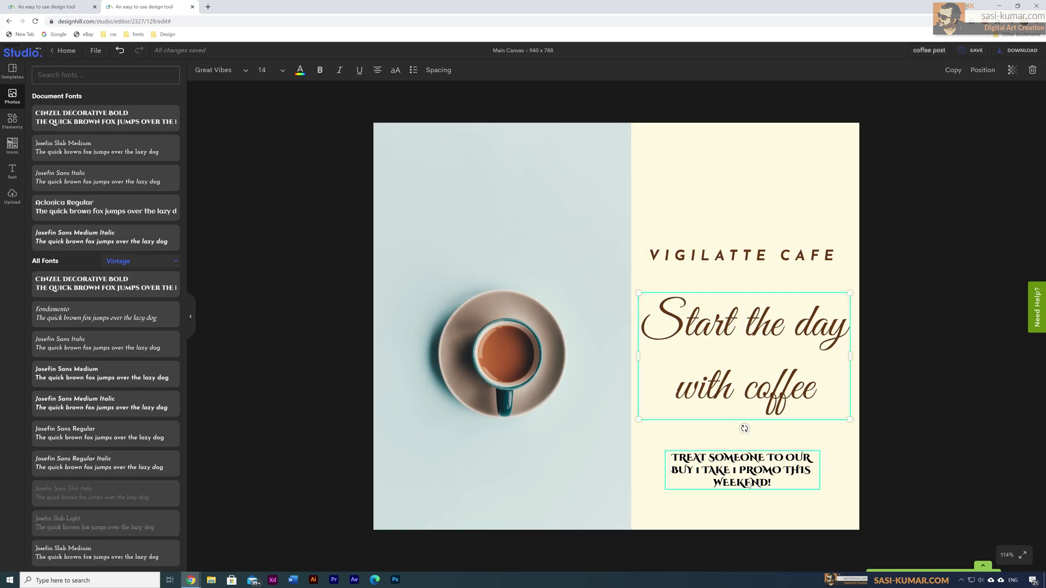
- Move the promo text slightly right beneath the headline and recolour it with the reddish-brown document colour
left_click_drag(751, 480, 759, 481)
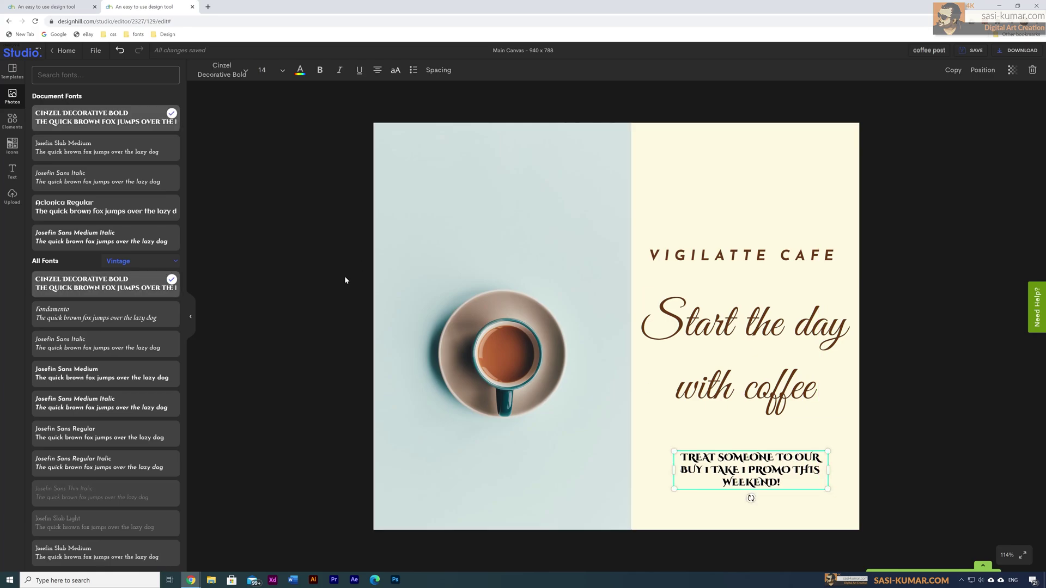
left_click(299, 73)
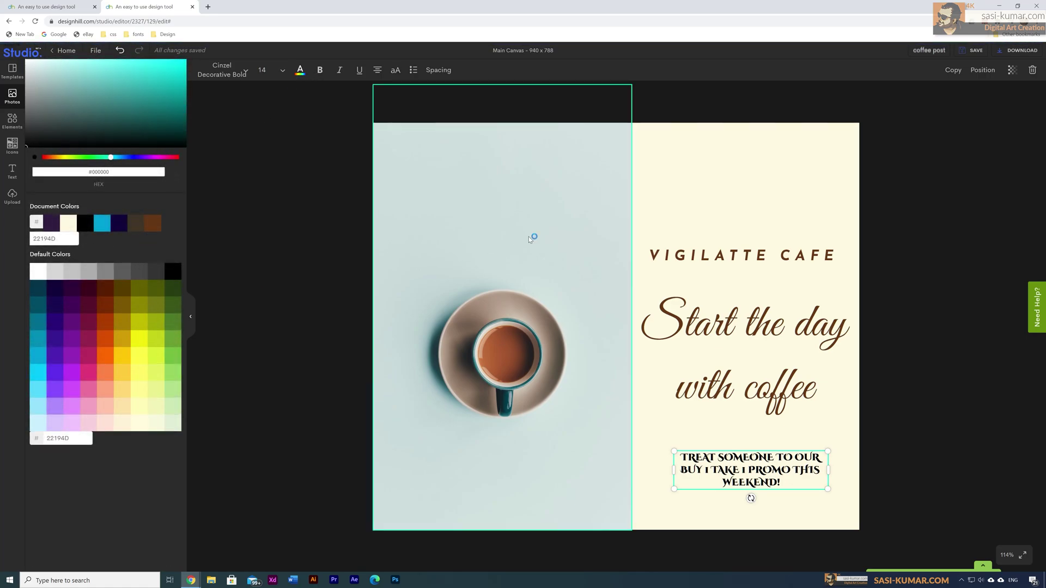
left_click(156, 228)
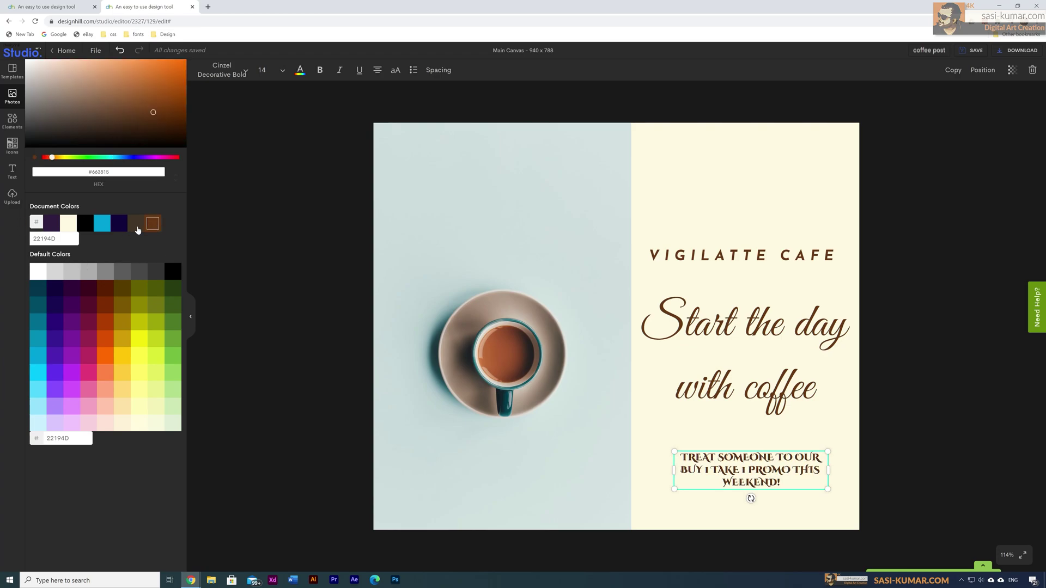
left_click(138, 229)
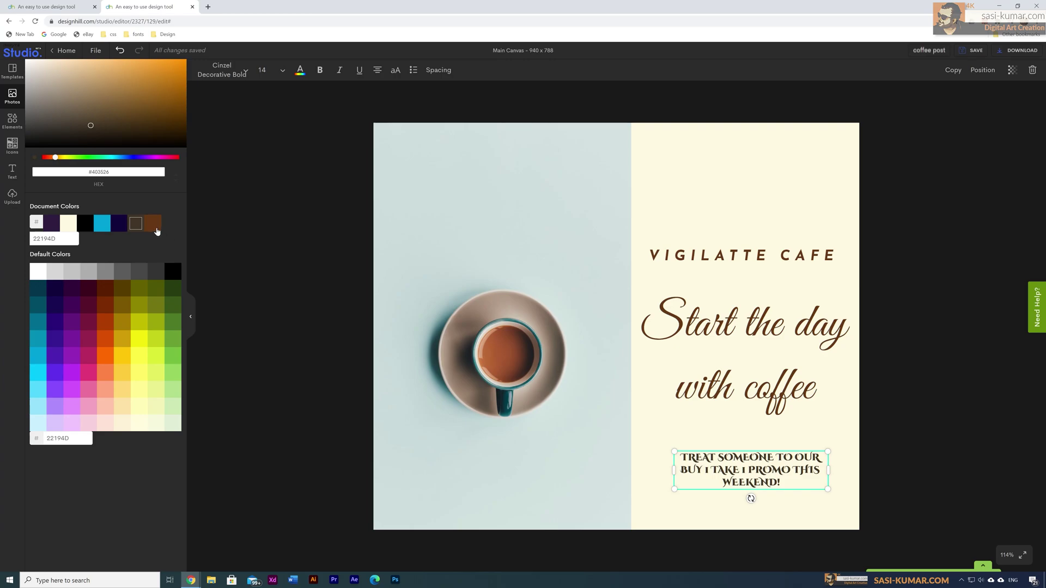
left_click(157, 231)
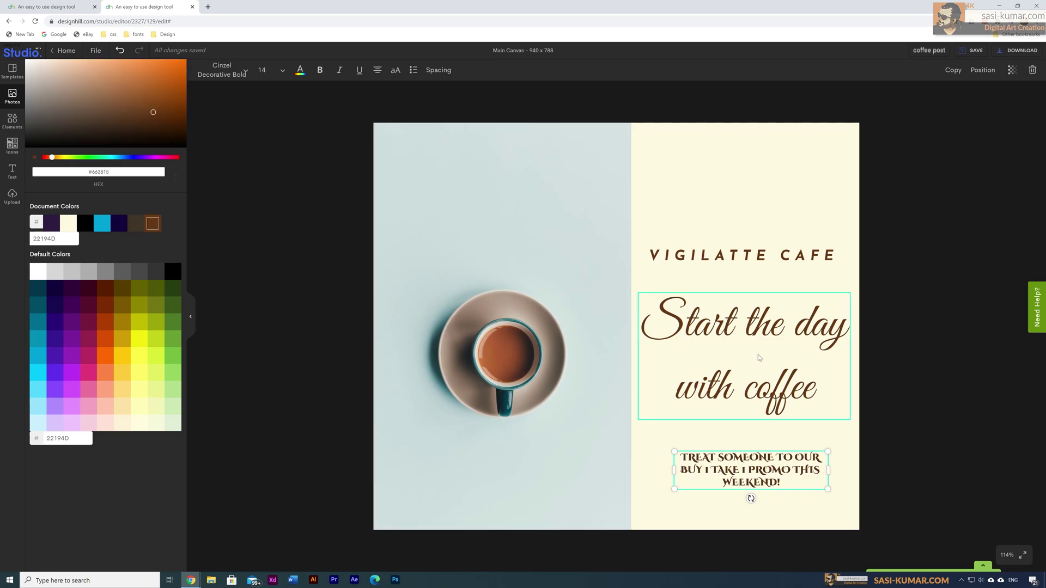
- Try dark brown, light blue and cream on the headline, and settle on the dark purple document colour #301C41
left_click(143, 231)
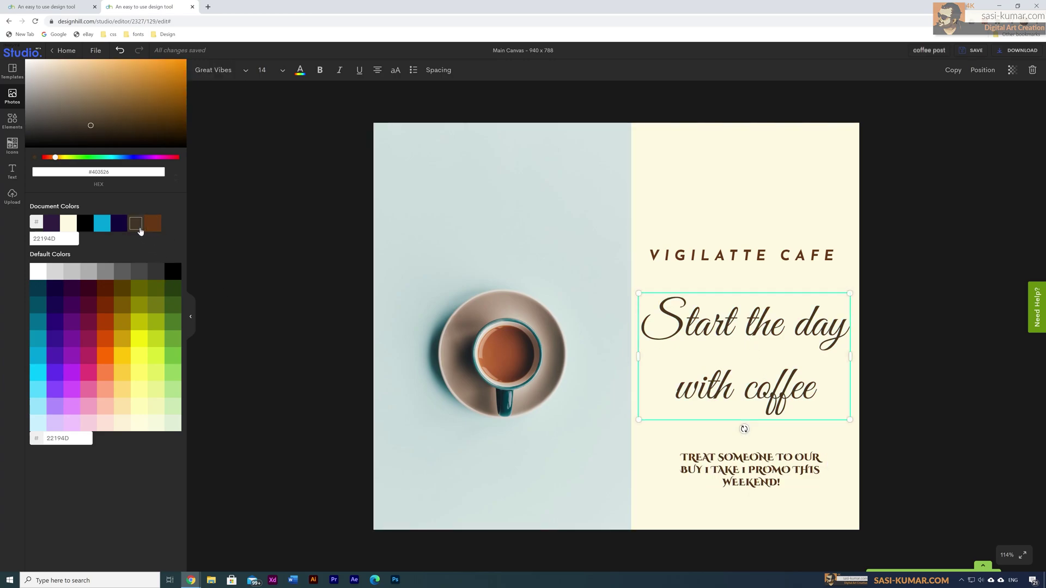
left_click(99, 231)
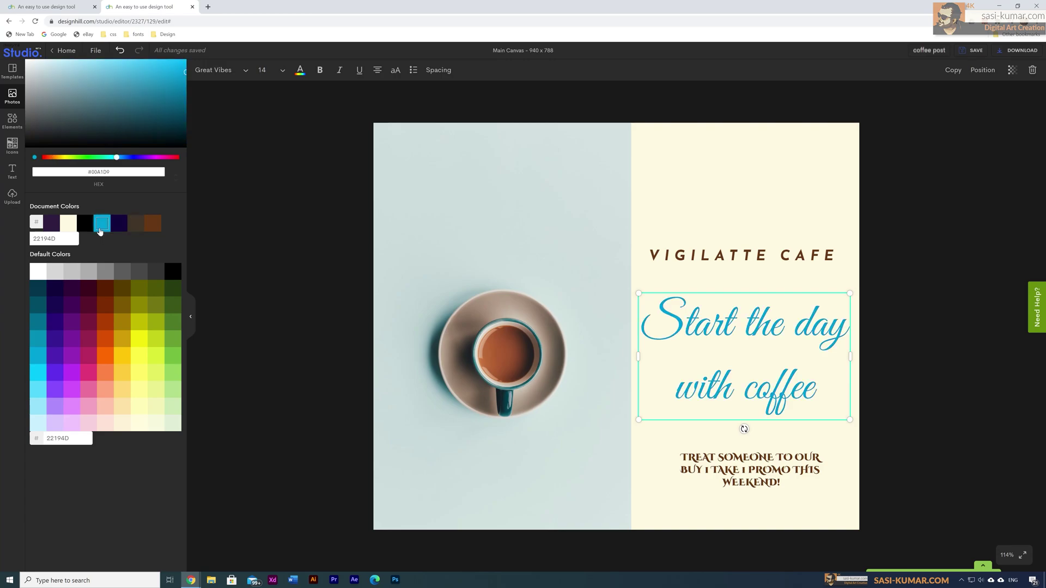
left_click(68, 225)
left_click(50, 225)
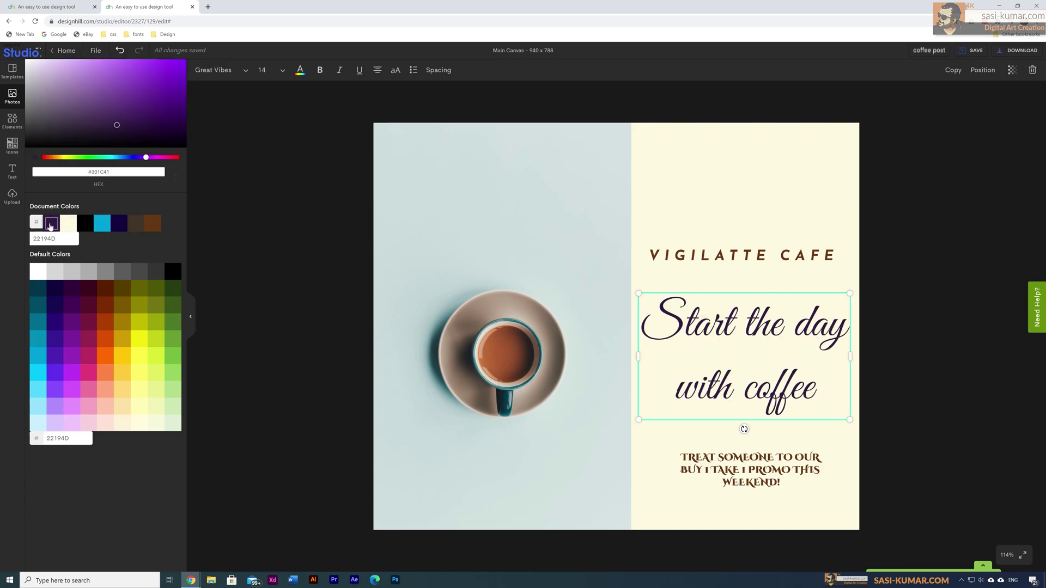
- Try the dark brown document colour on the VIGILATTE CAFE title and undo that colour change
key("Tab")
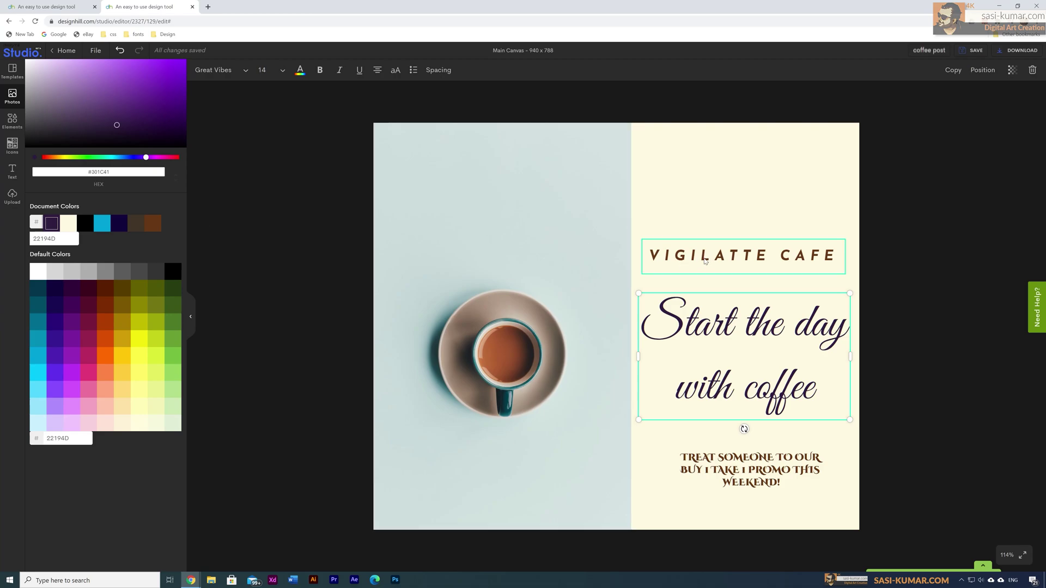
left_click(148, 225)
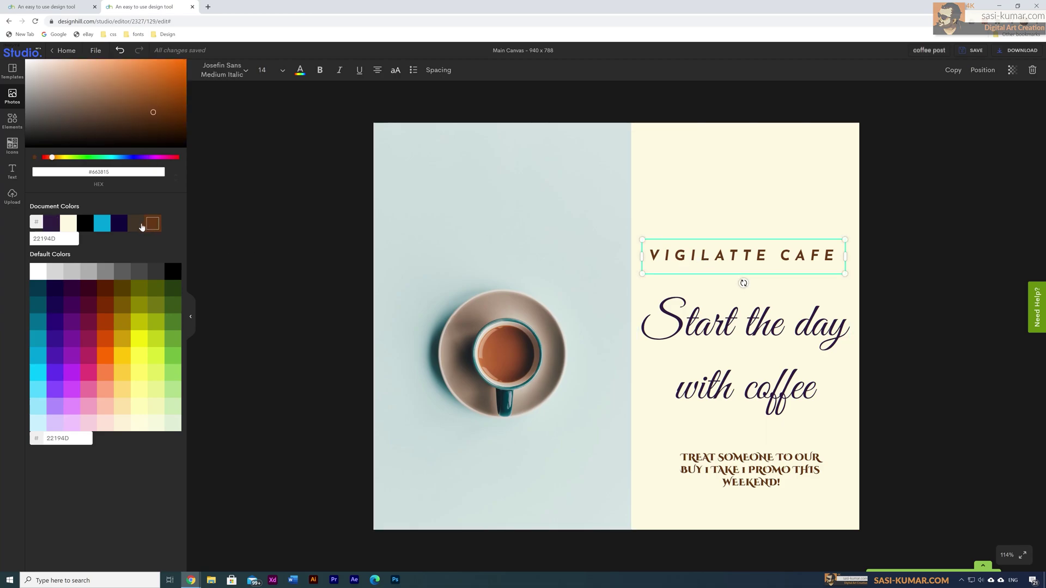
left_click(136, 225)
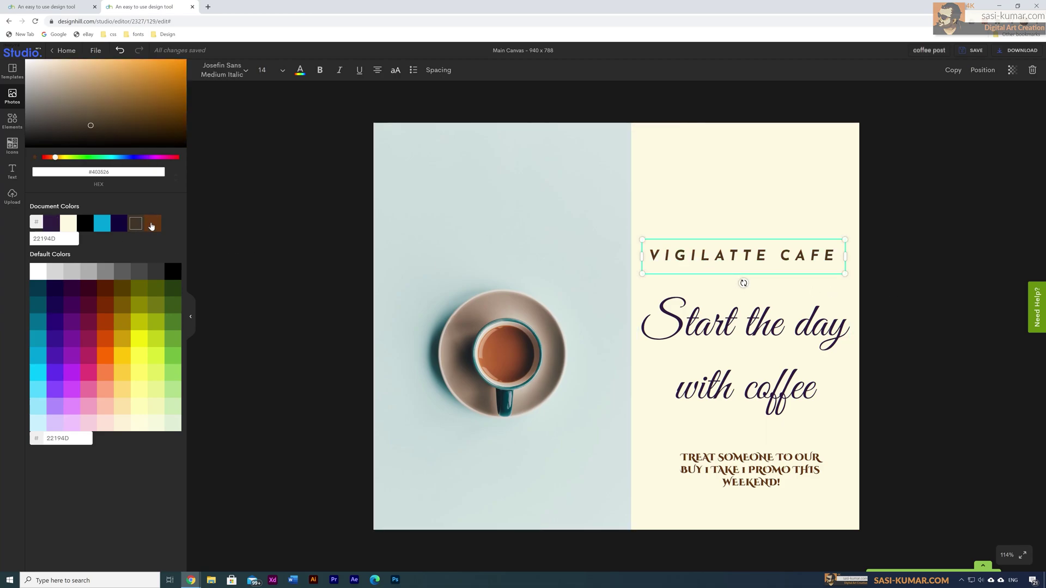
key("ctrl+z")
- Deselect the title and save the design
left_click(969, 340)
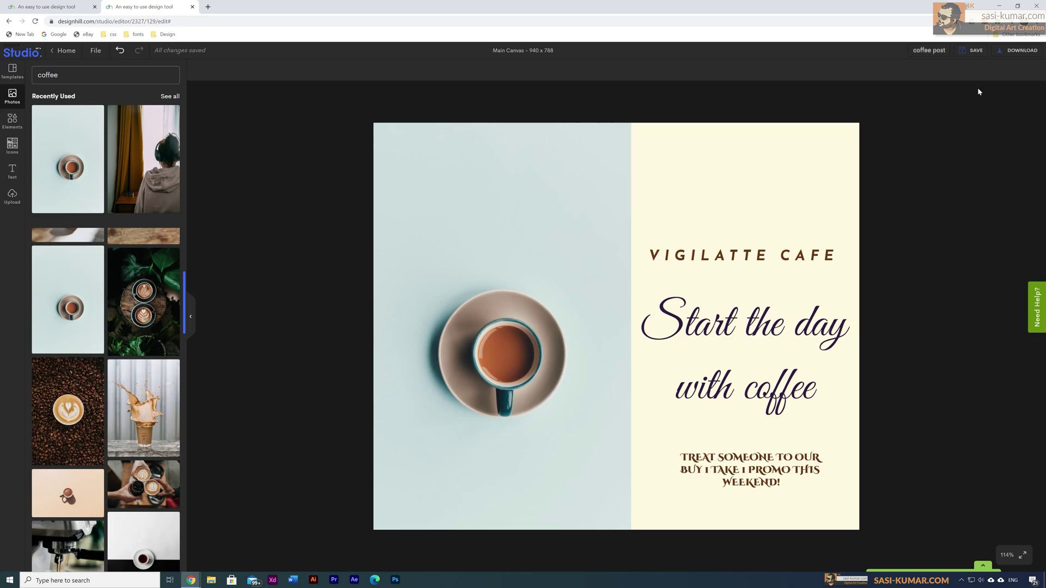
left_click(975, 50)
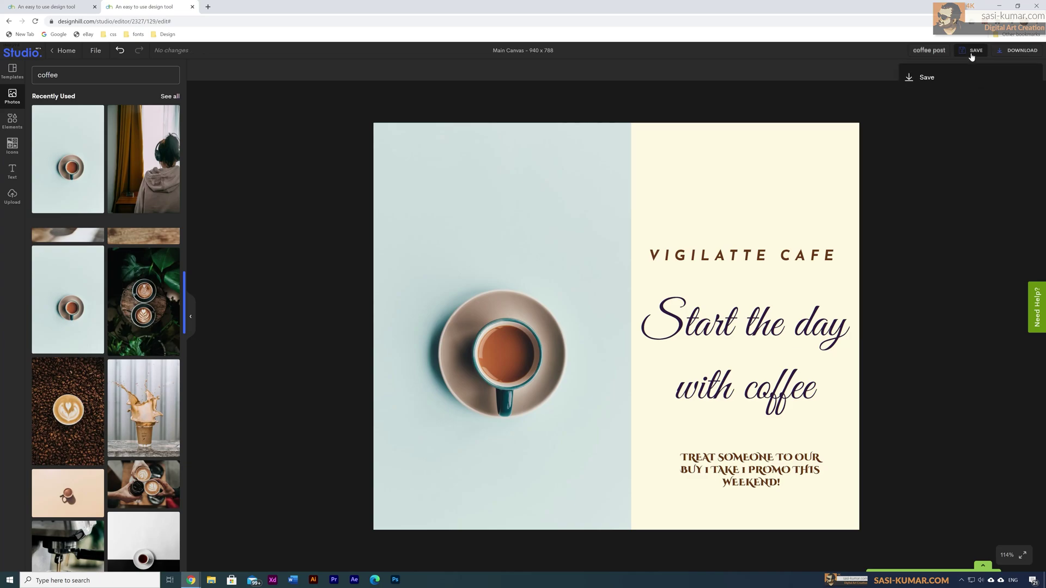
left_click(930, 82)
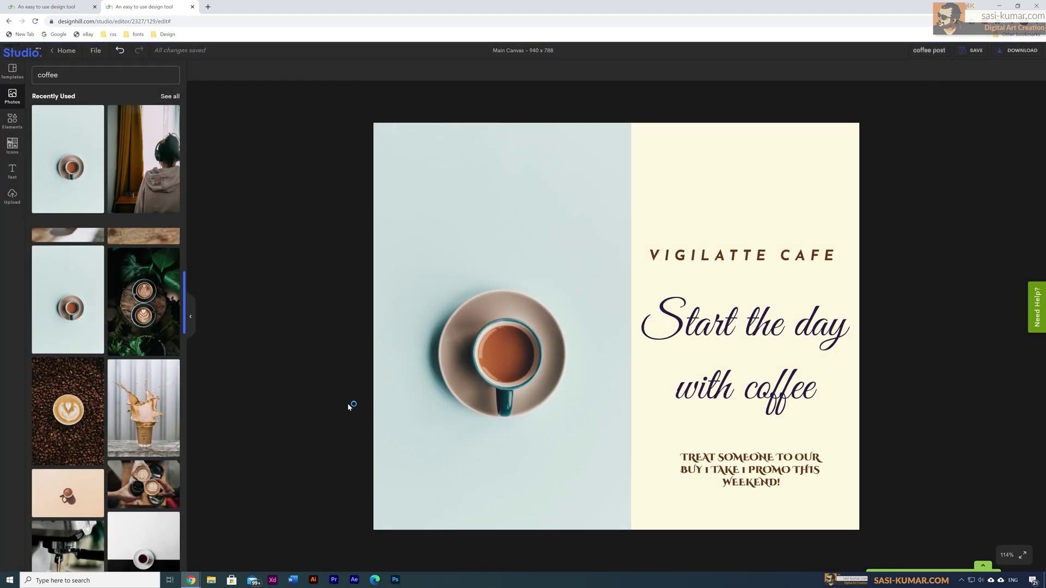
- Add the gradient Instagram icon and the round blue Twitter icon to the page from the icon library
left_click(18, 126)
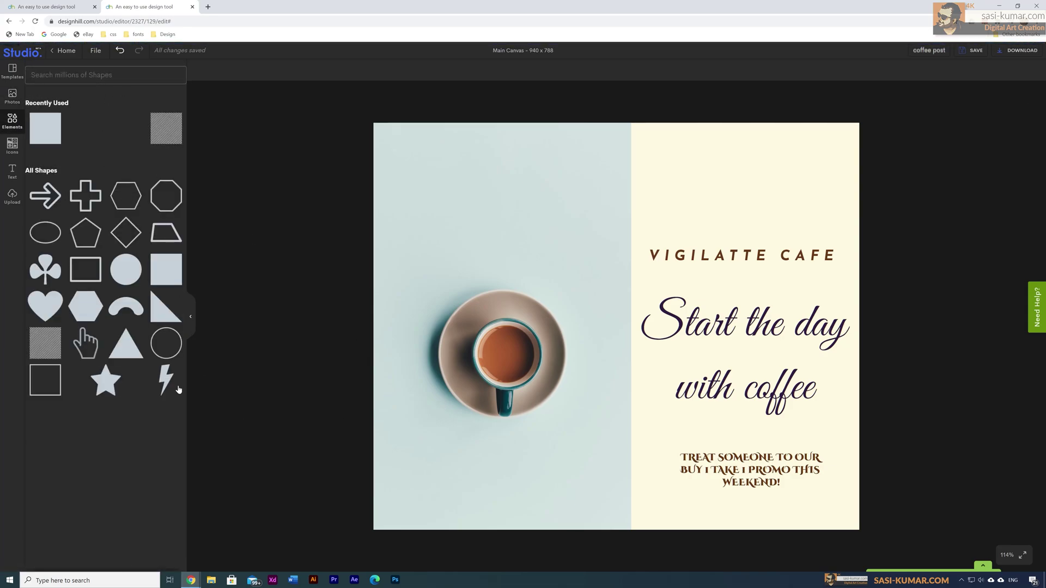
left_click(11, 151)
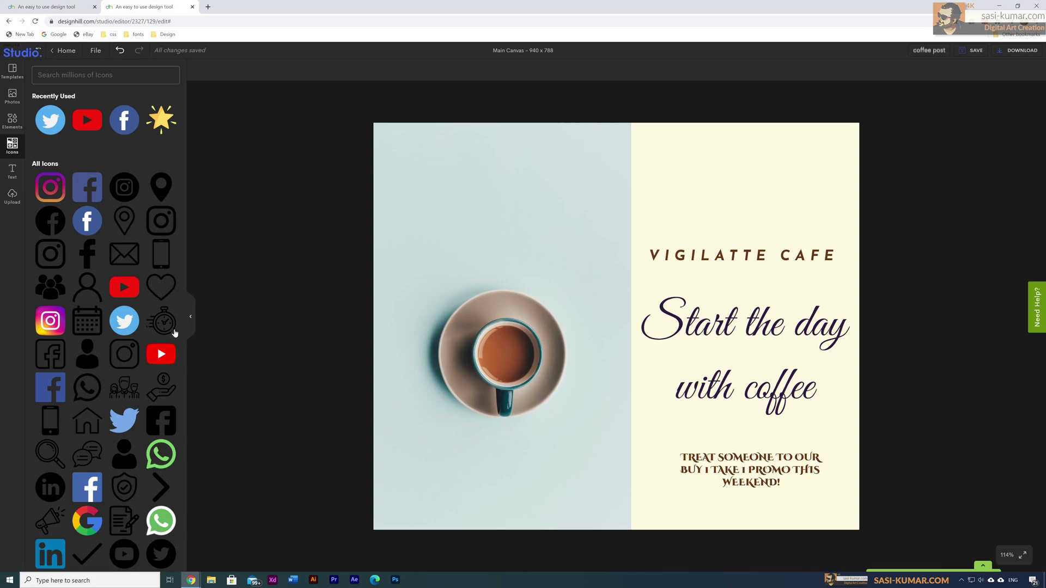
scroll(175, 347, "down", 2)
scroll(175, 348, "down", 1)
scroll(82, 332, "up", 2)
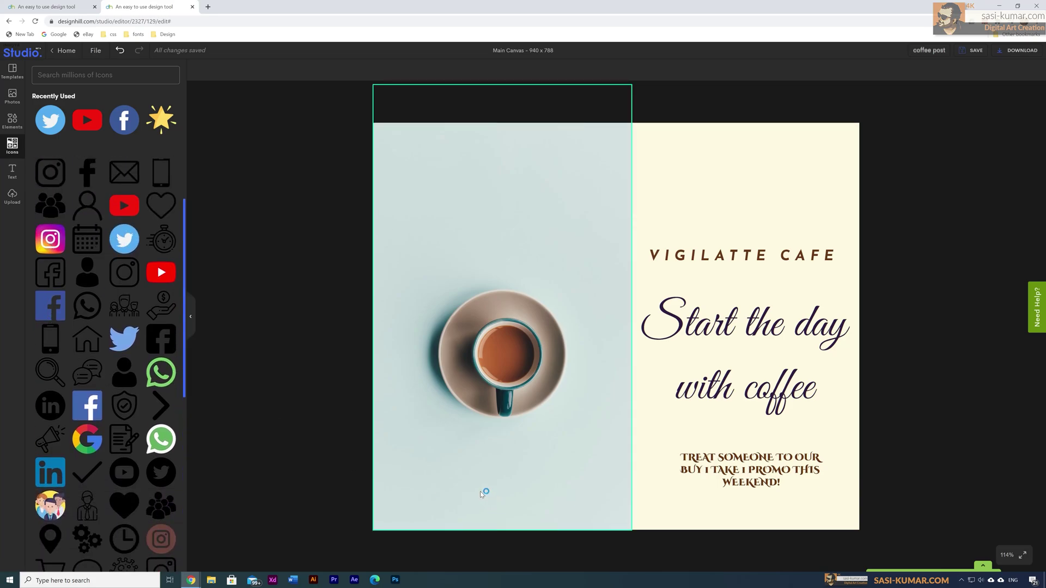
left_click(50, 248)
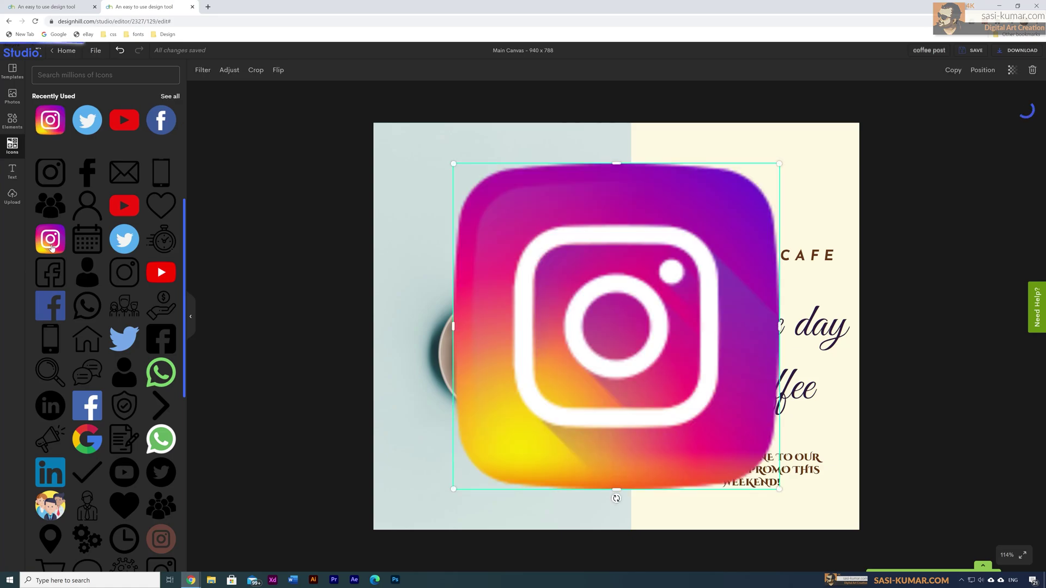
left_click(119, 249)
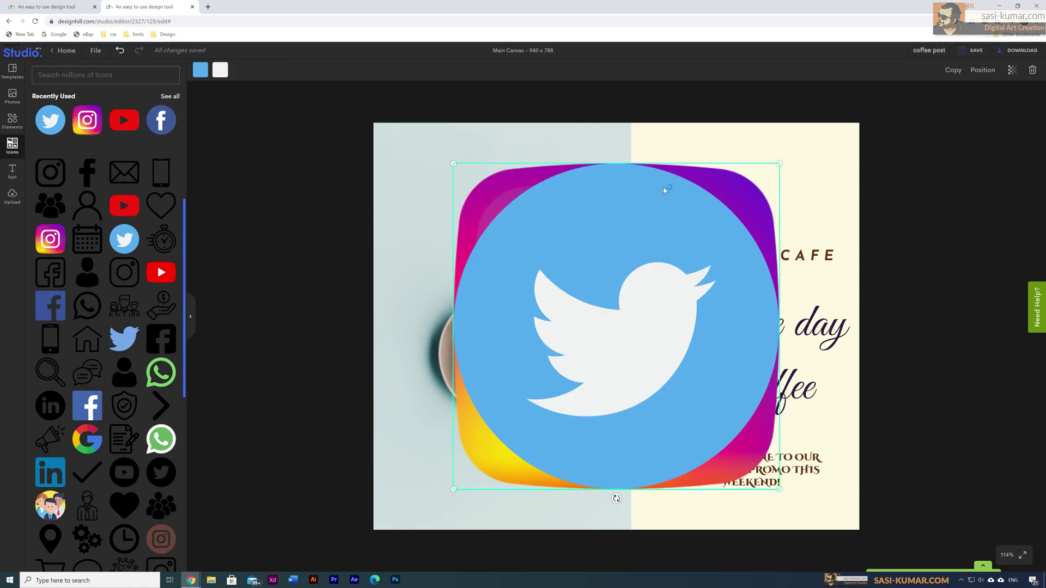
- Shrink the Twitter and Instagram icons to equal small sizes and place them side by side along the photo's bottom edge
left_click_drag(779, 163, 489, 455)
left_click(633, 313)
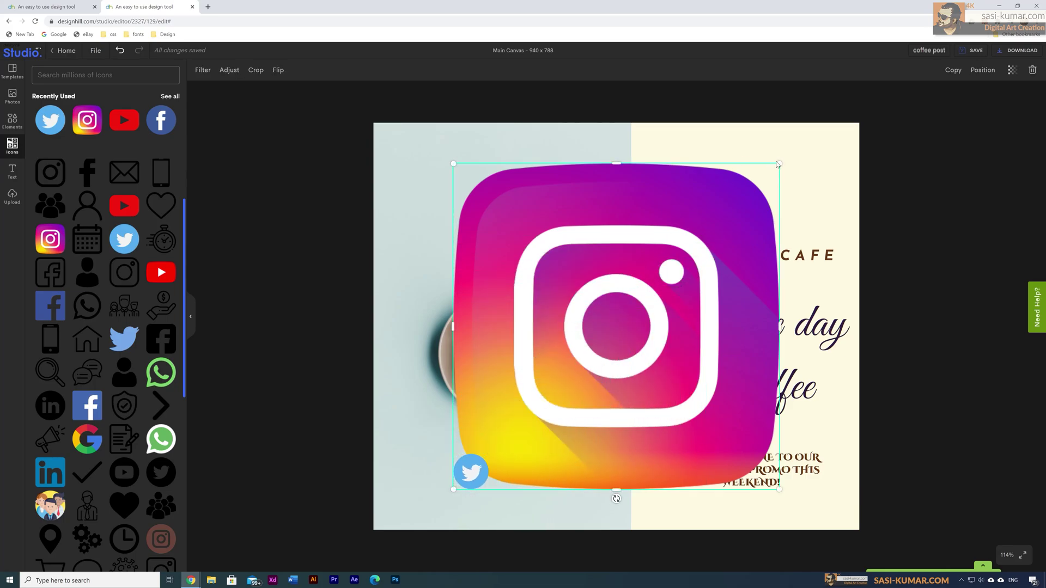
left_click_drag(778, 164, 489, 413)
left_click_drag(462, 474, 478, 504)
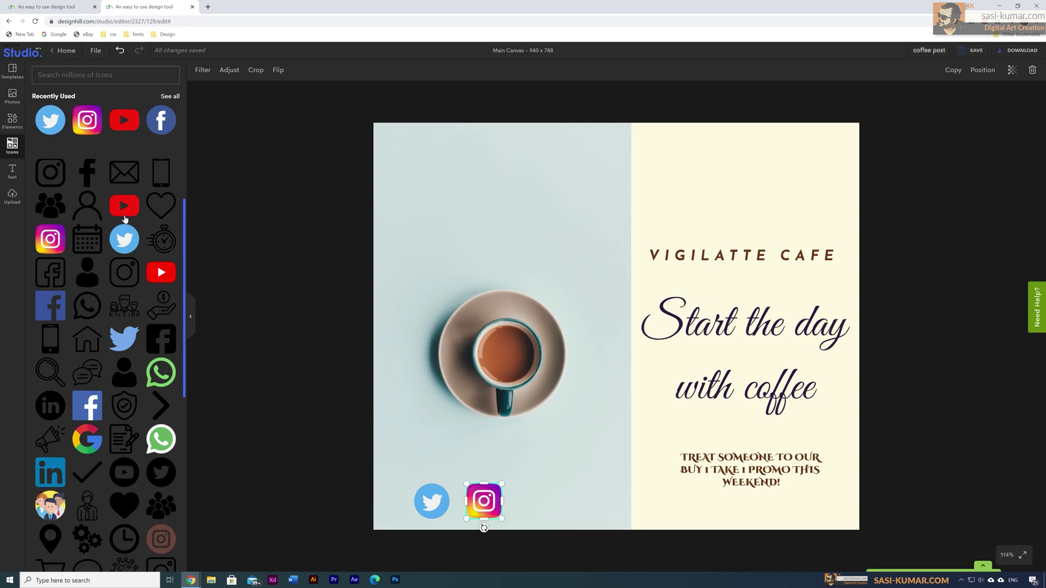
- Add the blue square Facebook icon, shrink it to match, and place it to the right of the Instagram icon
left_click(87, 409)
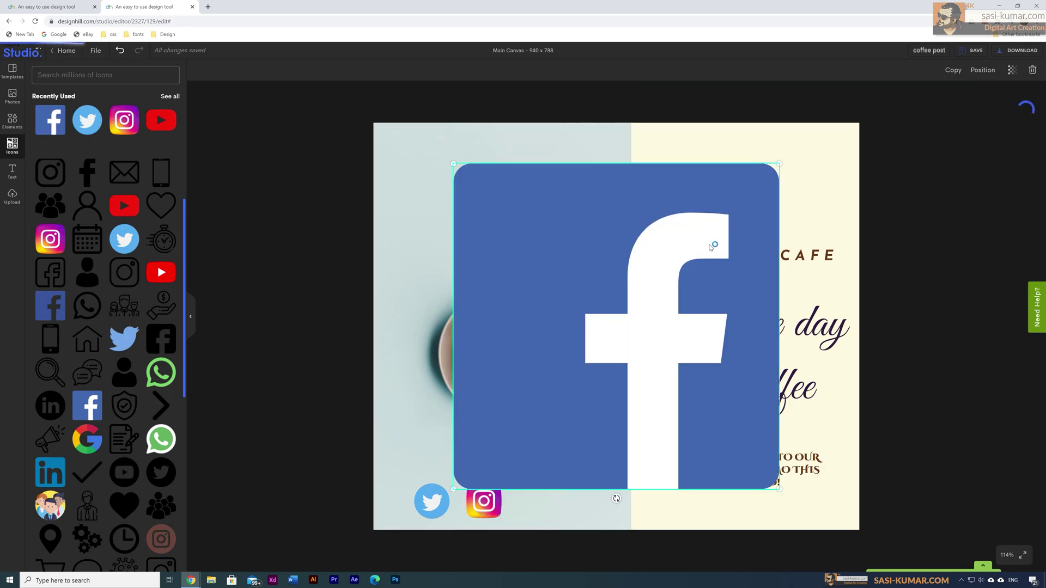
left_click_drag(778, 164, 539, 500)
left_click(486, 500)
left_click(541, 501)
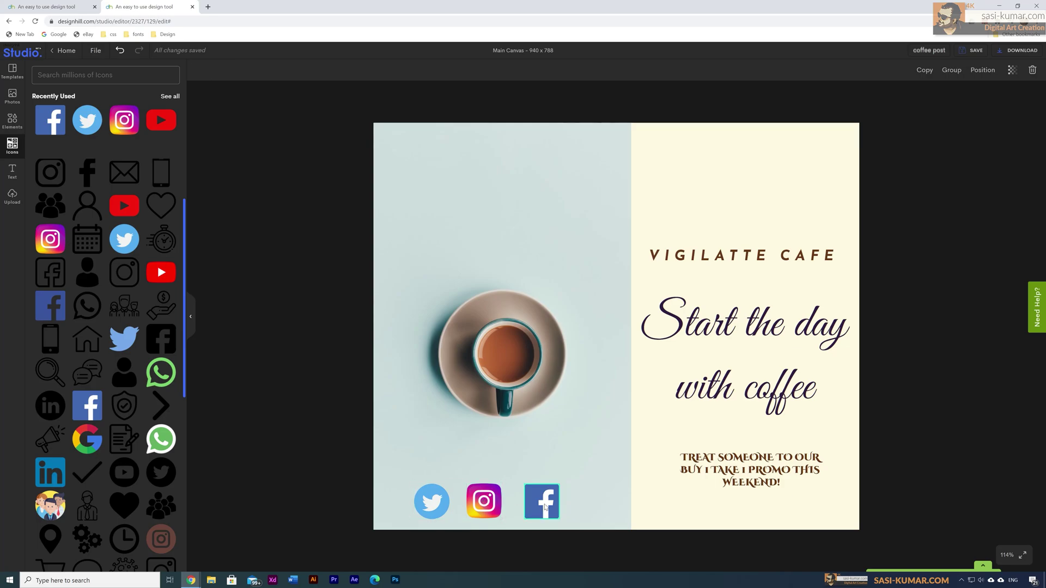
- Select the three social icons together, scale them down to a small row, and centre them beneath the cup
left_click(477, 509)
left_click(552, 512, "shift")
left_click(984, 72)
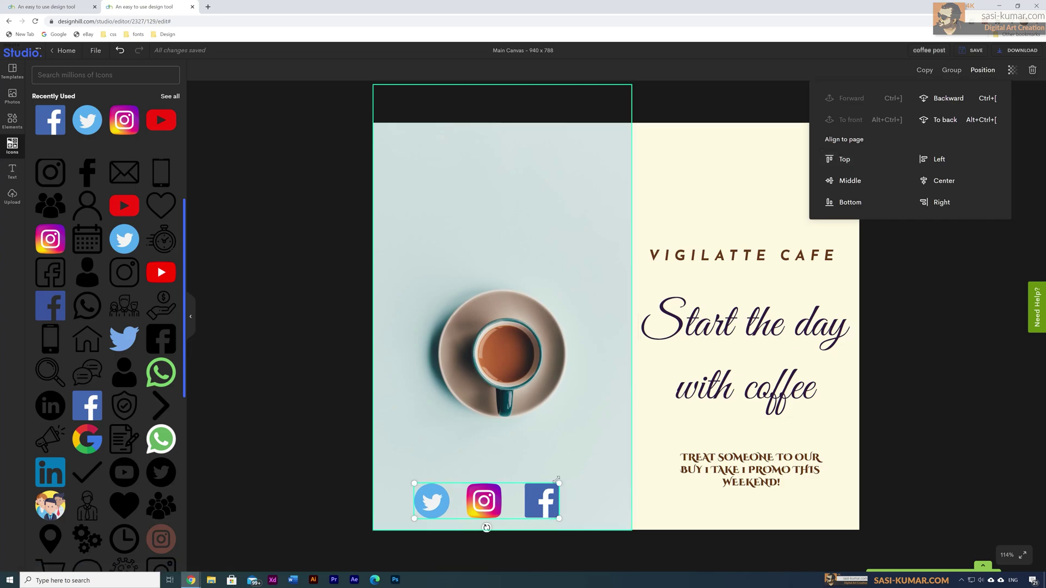
left_click_drag(556, 479, 489, 497)
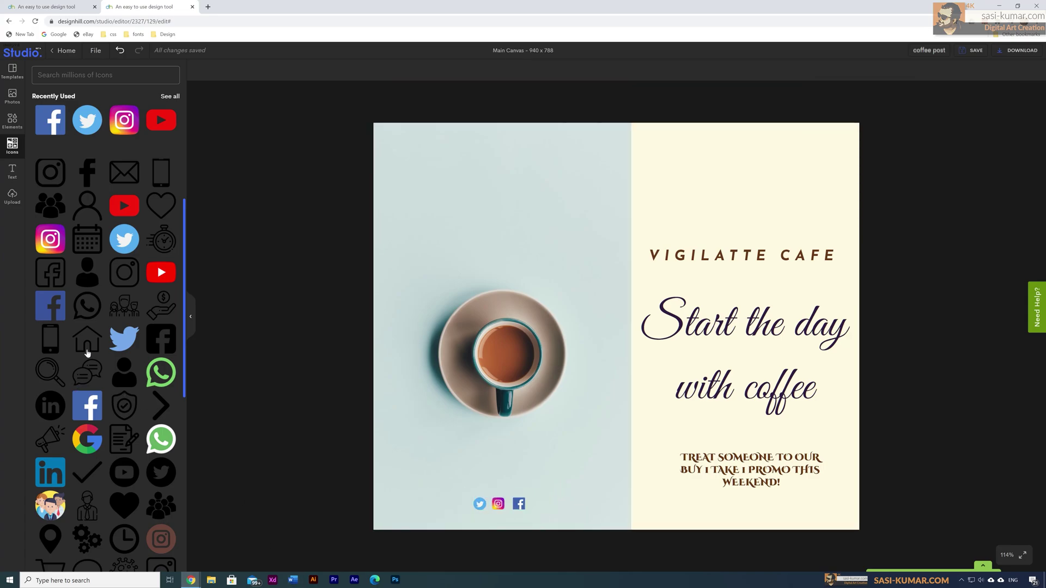
- Look through the icon library, the uploaded images and the ready-made text templates
scroll(87, 353, "down", 3)
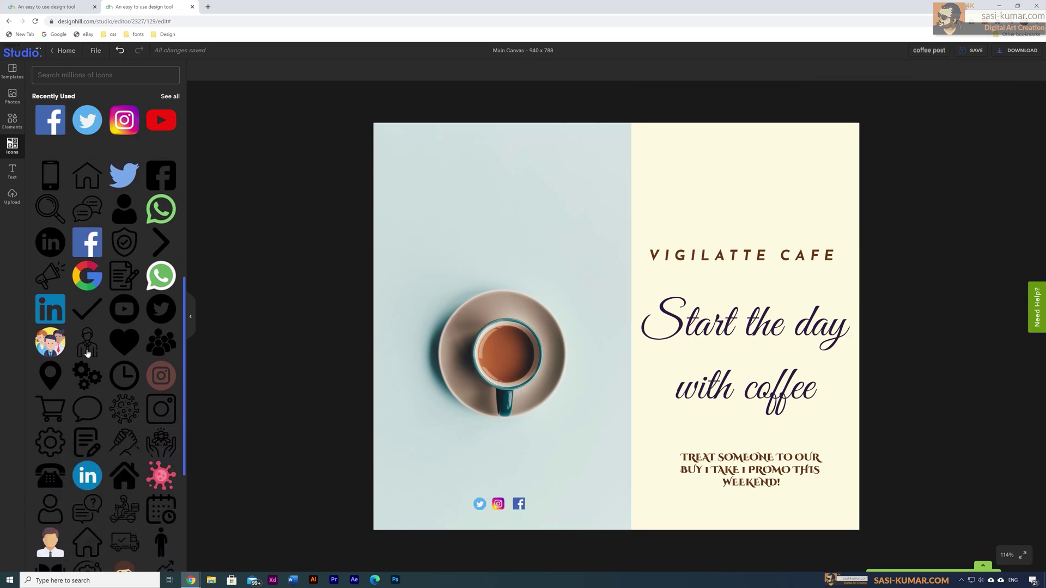
scroll(88, 353, "down", 3)
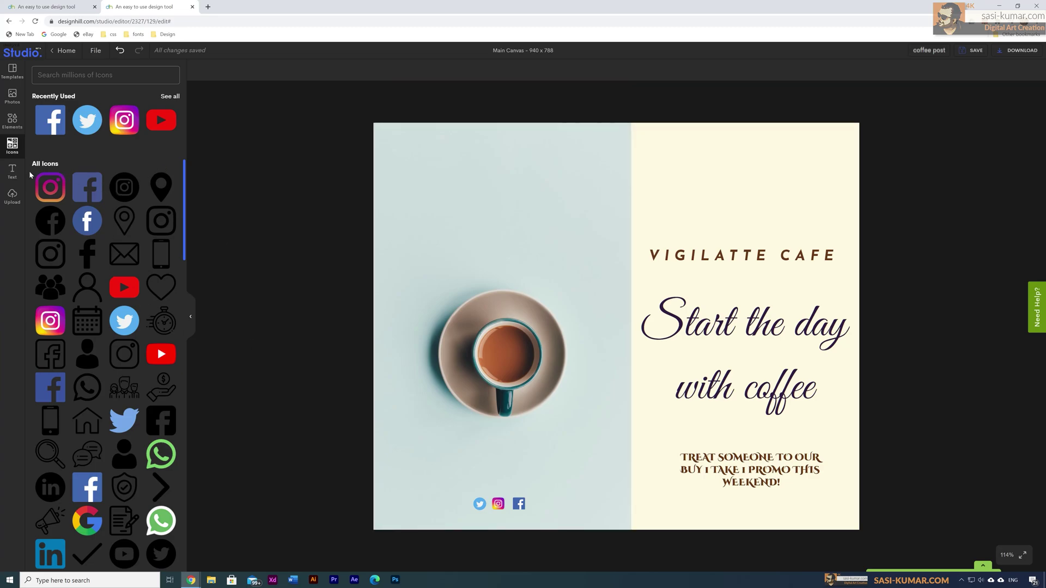
left_click(16, 201)
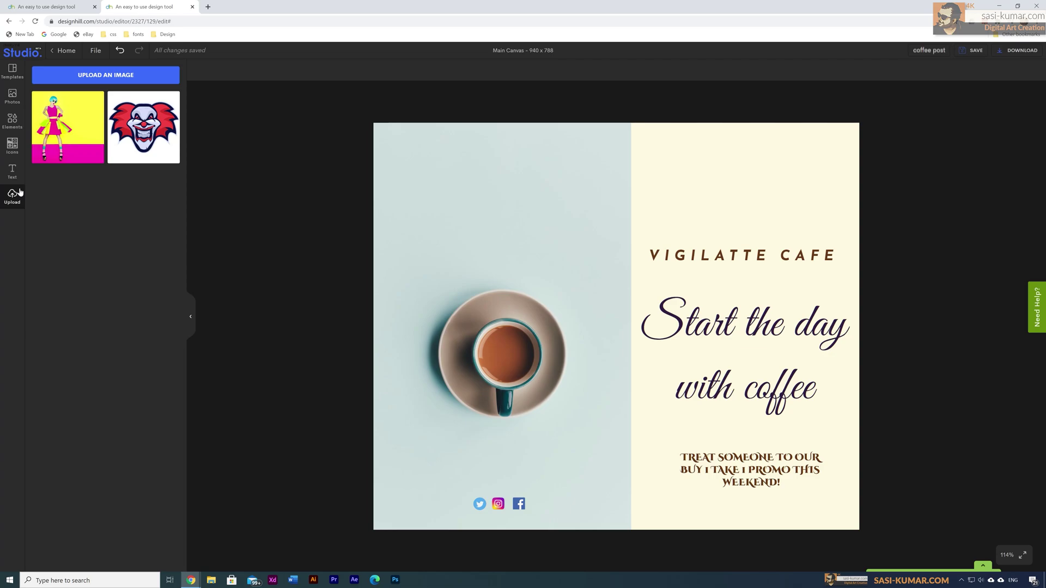
left_click(12, 171)
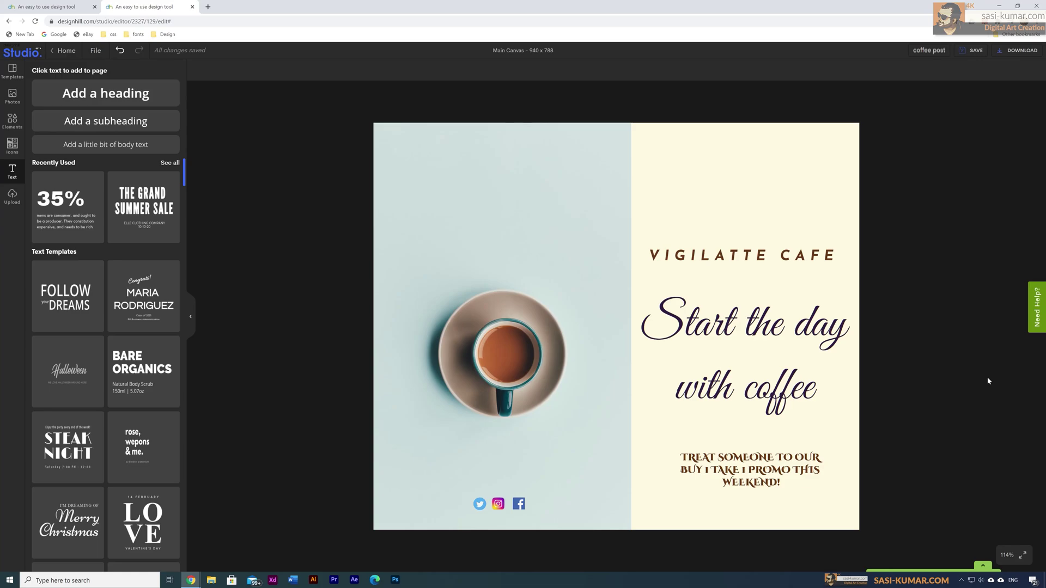
scroll(185, 464, "down", 4)
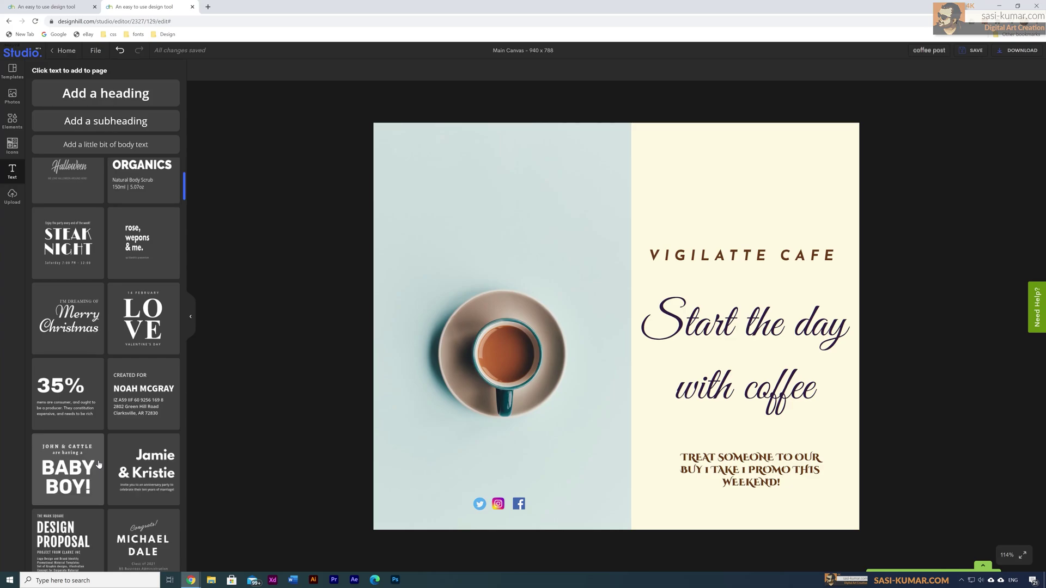
scroll(98, 464, "down", 1)
scroll(99, 464, "down", 2)
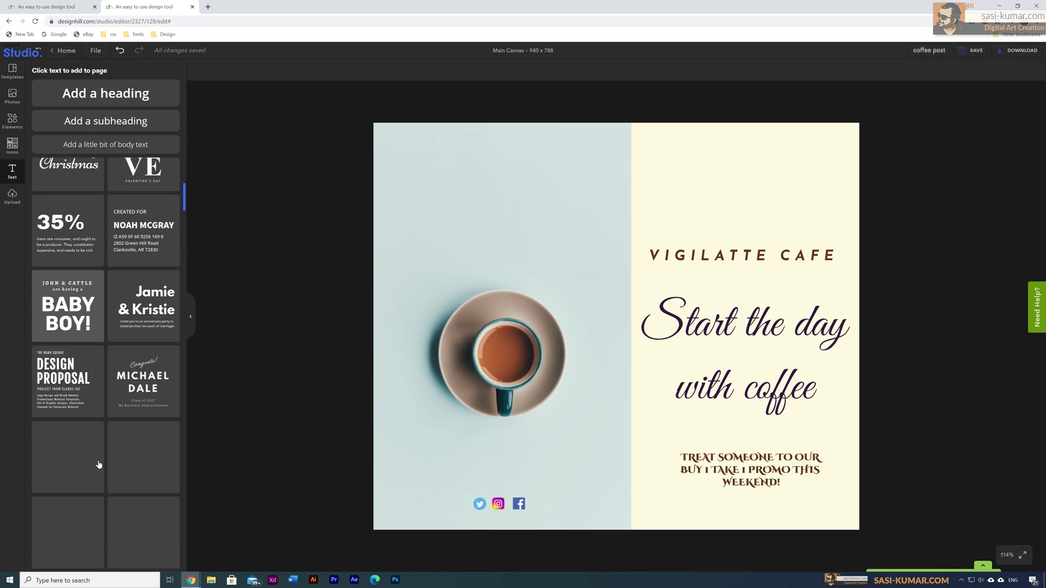
scroll(99, 464, "down", 1)
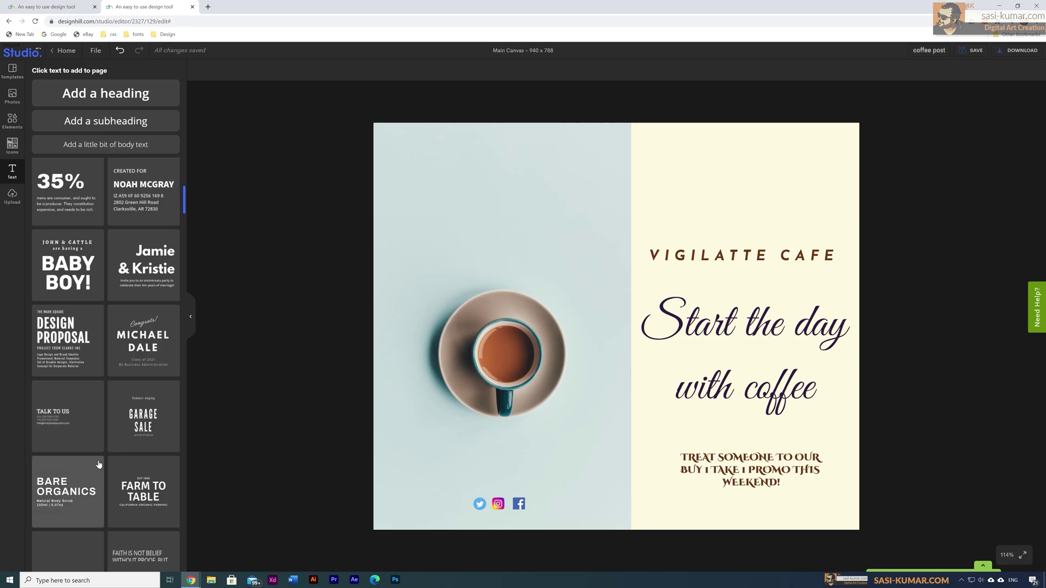
scroll(99, 464, "down", 1)
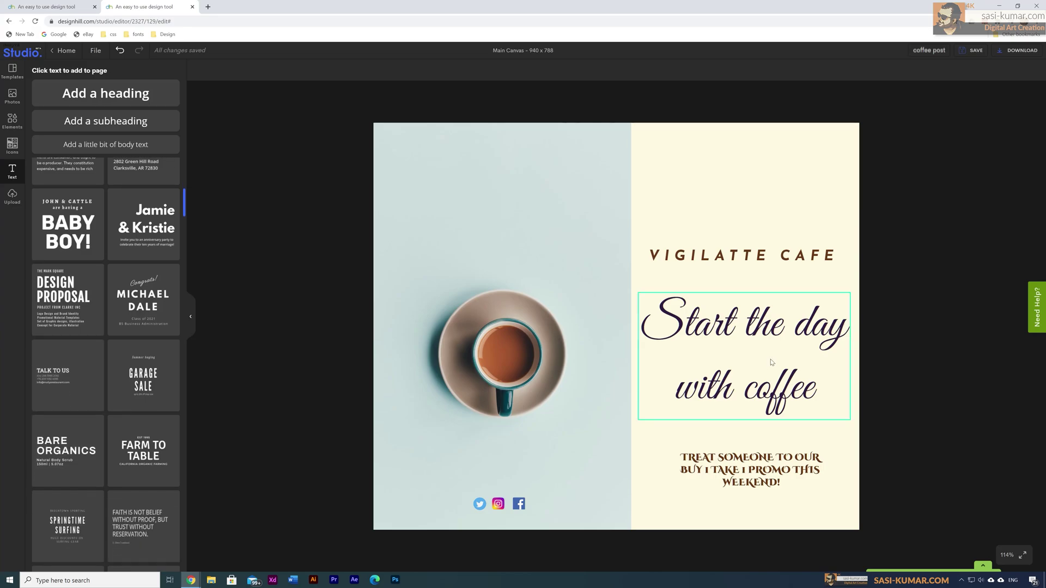
- Delete the "Start the day with coffee" headline from the cream area
left_click(768, 330)
key("Delete")
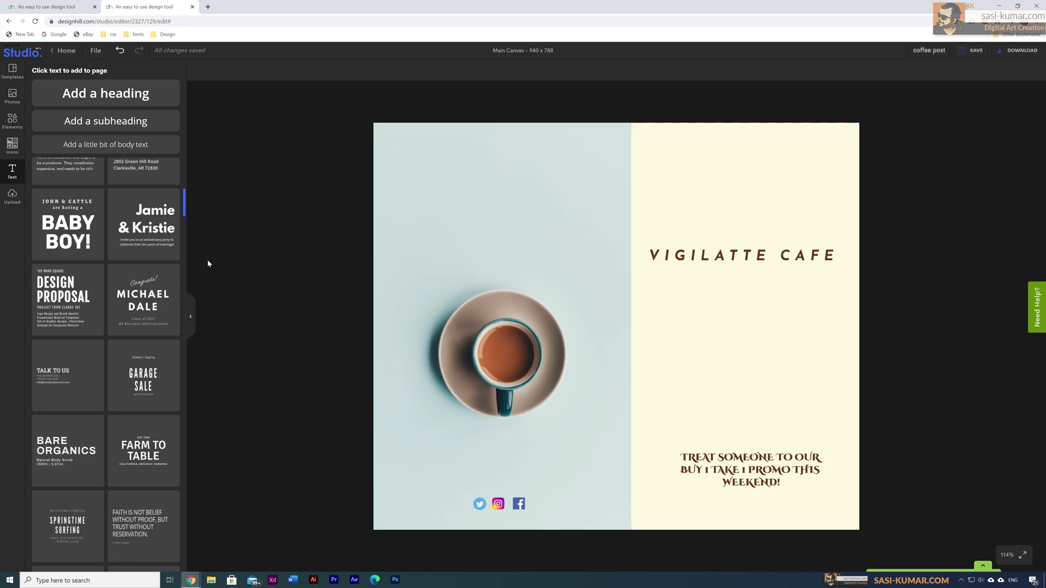
scroll(89, 339, "up", 5)
scroll(89, 339, "up", 5)
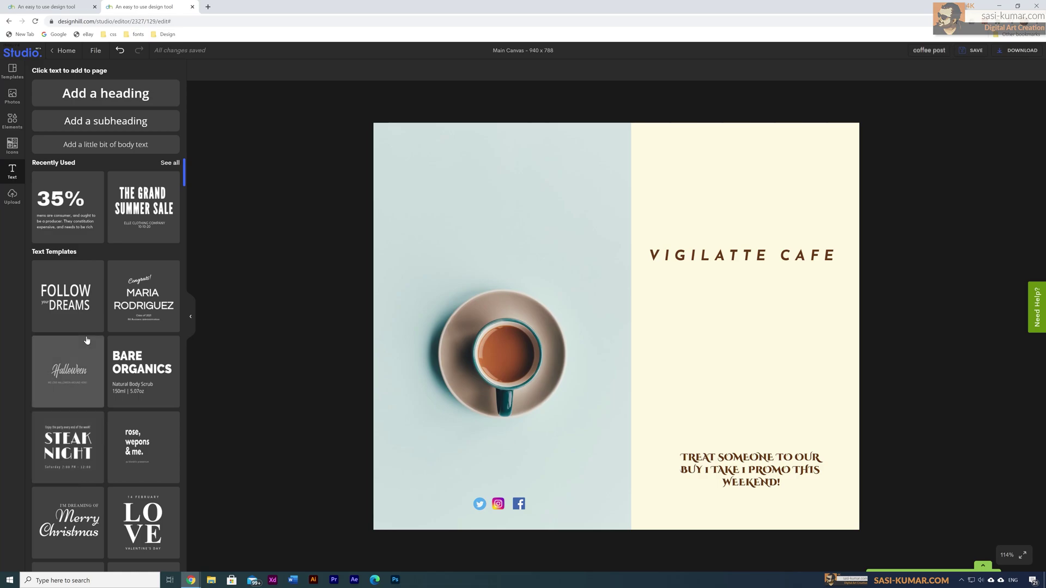
- Add the "I'm Dreaming of Merry Christmas" text template, shift it over the cup photo, and delete the "Vigilatte Cafe" line
scroll(87, 340, "down", 4)
left_click(68, 362)
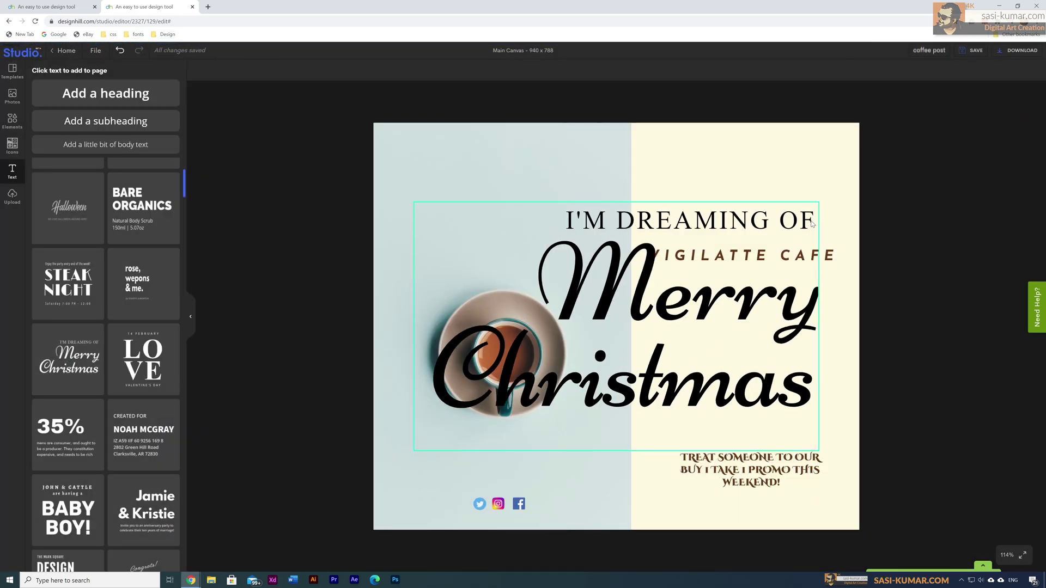
left_click_drag(656, 309, 503, 284)
left_click(741, 249)
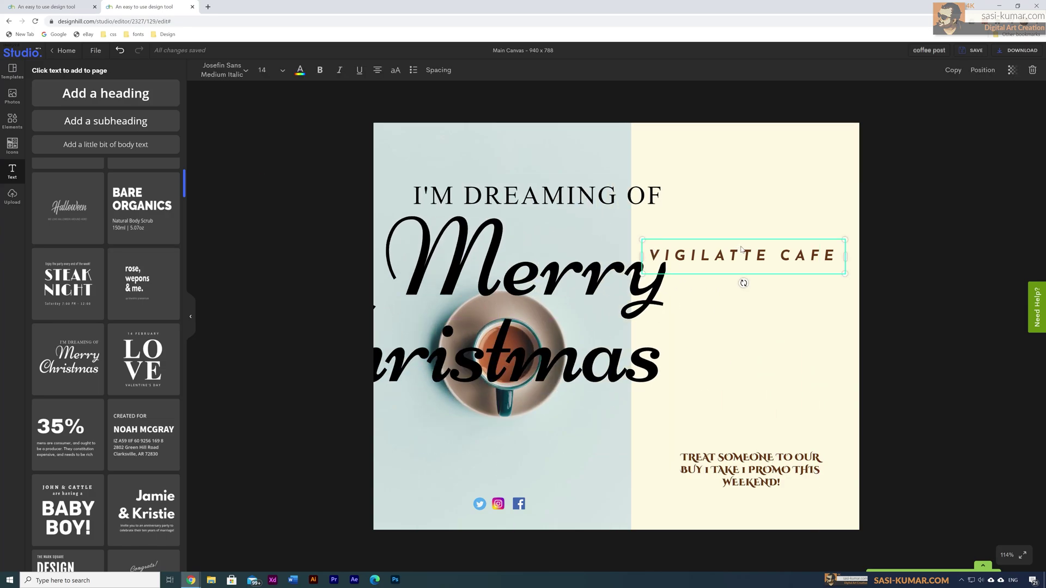
key("Delete")
- Shrink the Christmas text template and place it in the cream area, and delete the promo text beneath it
left_click(662, 193)
left_click_drag(662, 194, 795, 301)
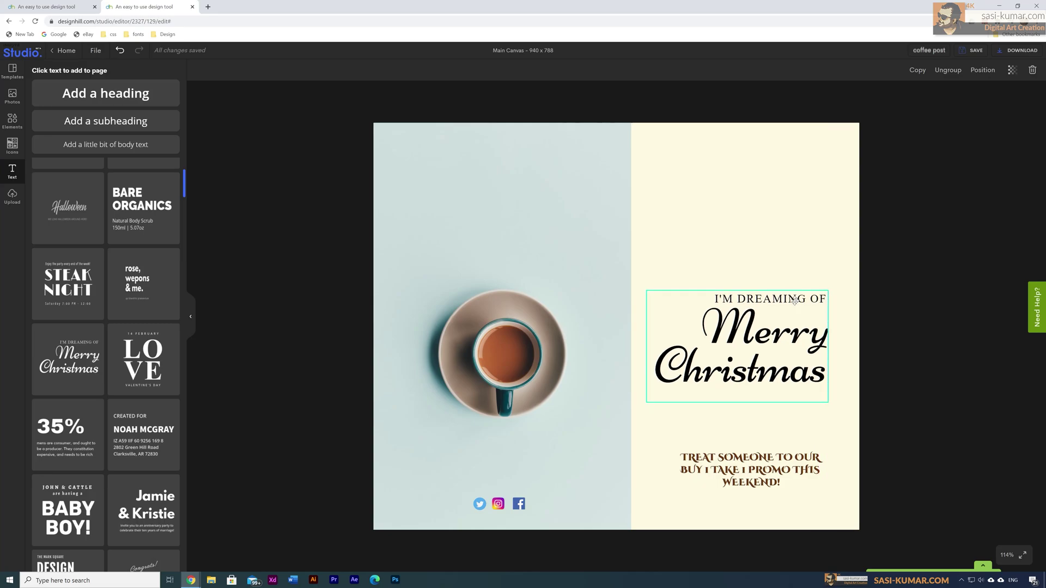
left_click(748, 479)
key("Delete")
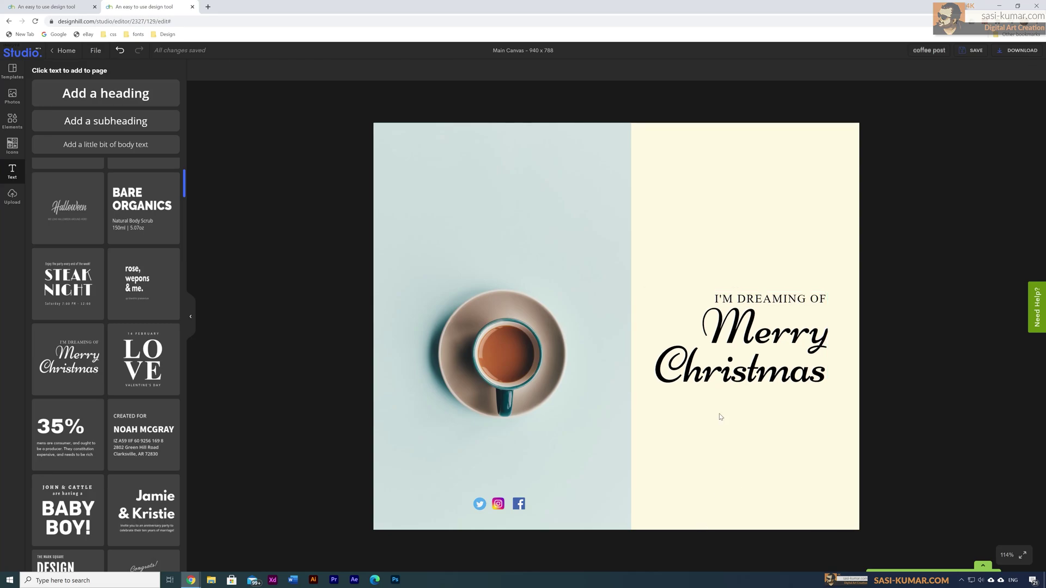
- Enlarge the Christmas text group slightly so it spans nearly the full width of the cream area, and centre it there
left_click(681, 392)
left_click_drag(642, 403, 631, 409)
left_click_drag(760, 338, 771, 340)
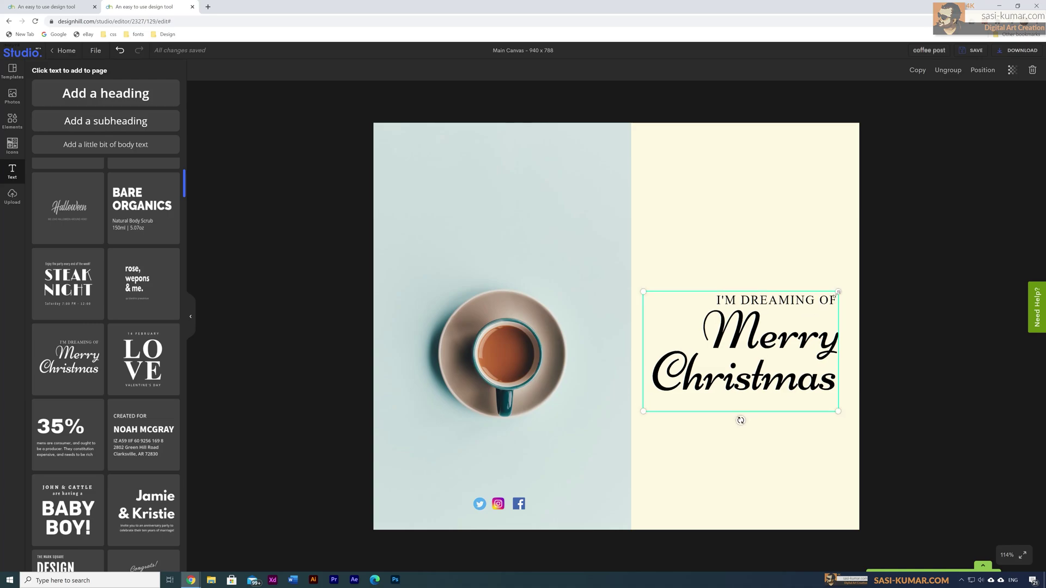
left_click_drag(837, 293, 849, 283)
left_click_drag(765, 332, 762, 333)
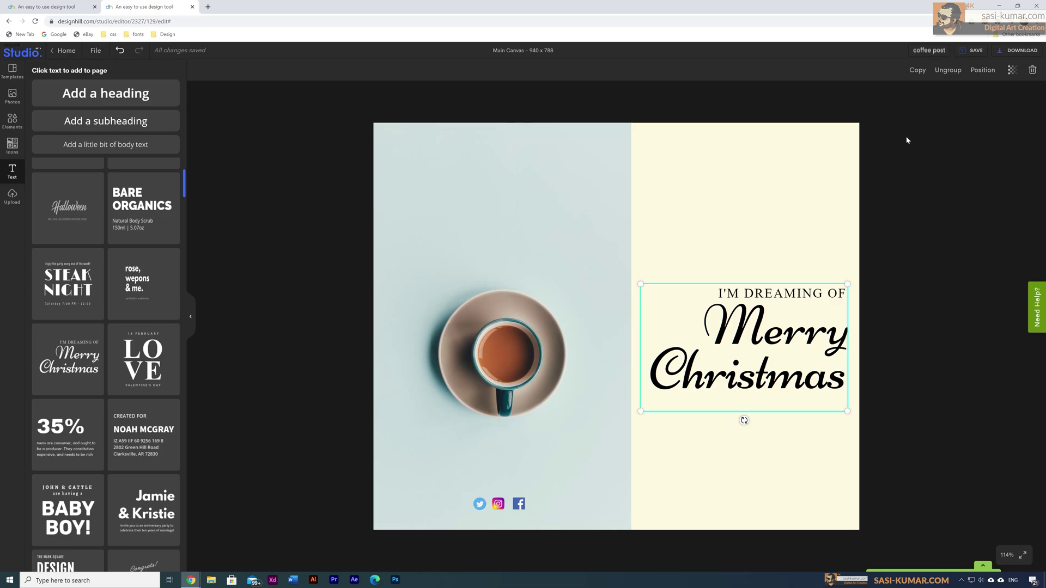
- Ungroup the Christmas text template and delete its "I'm Dreaming of" line
left_click(945, 77)
left_click(811, 293)
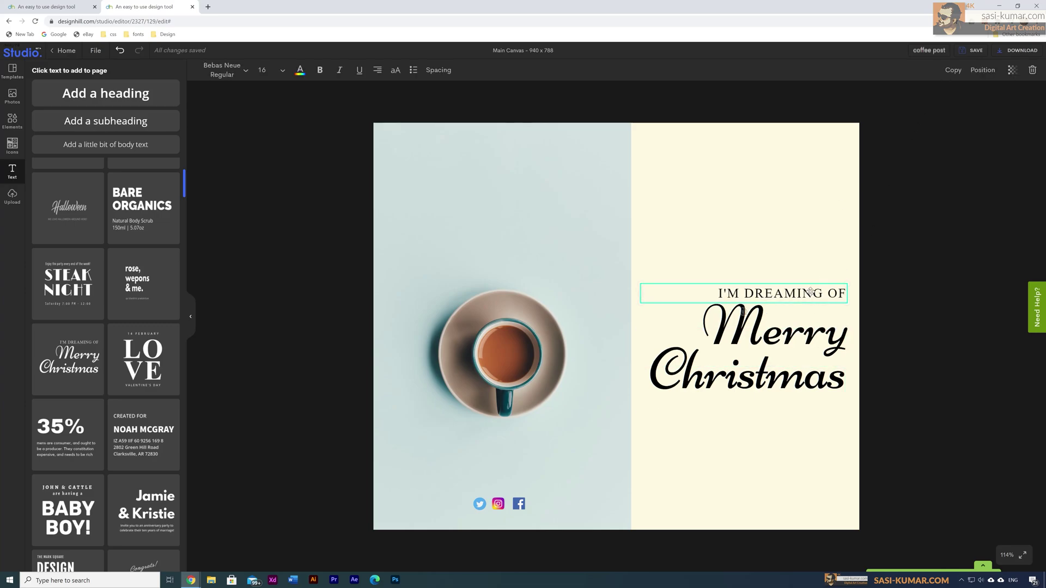
key("Delete")
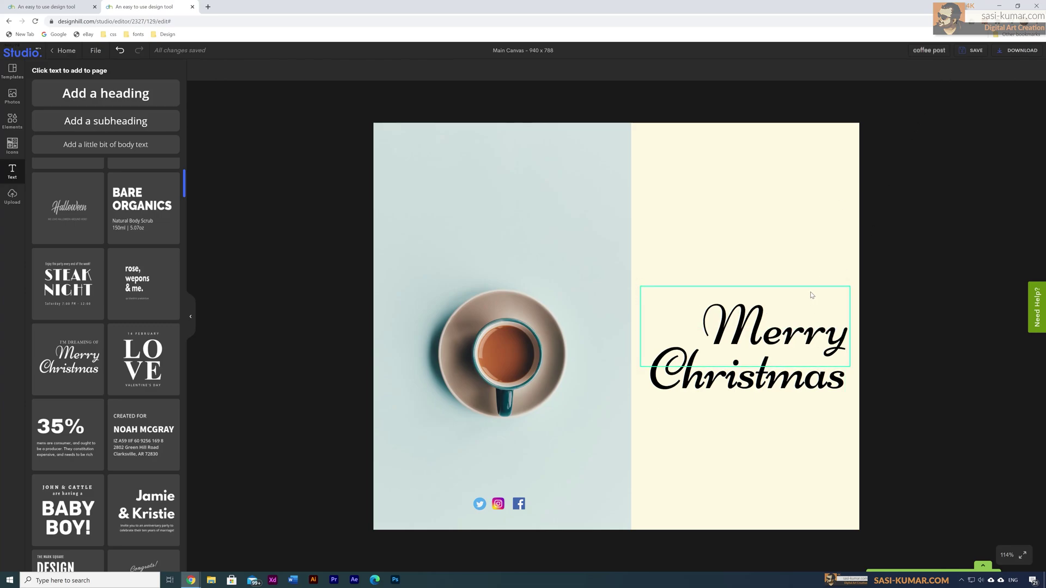
- Replace the word "Merry" with "Good" and the word "Christmas" with "Morning"
left_click(718, 322)
double_click(718, 323)
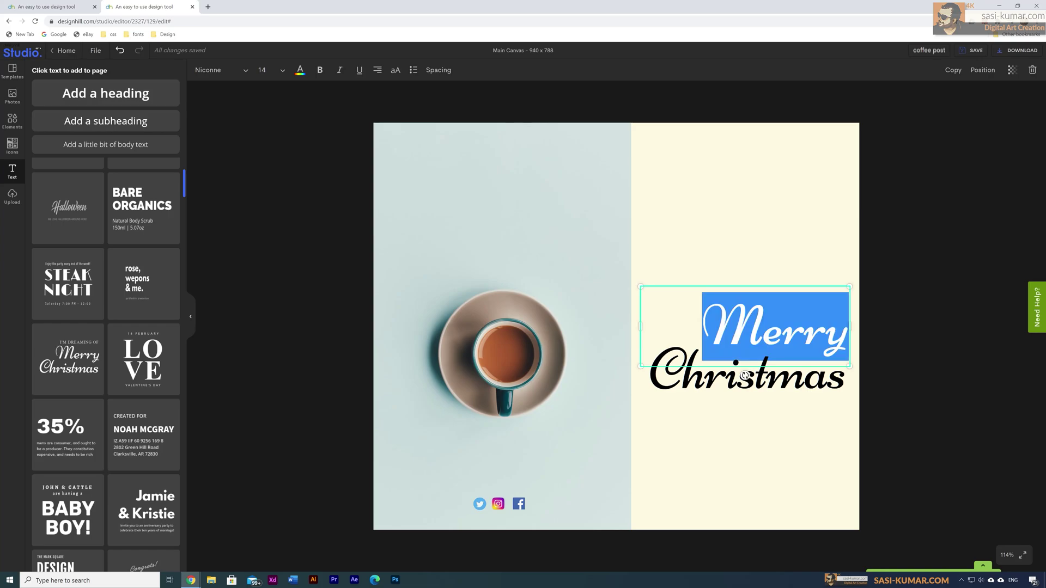
type("Good")
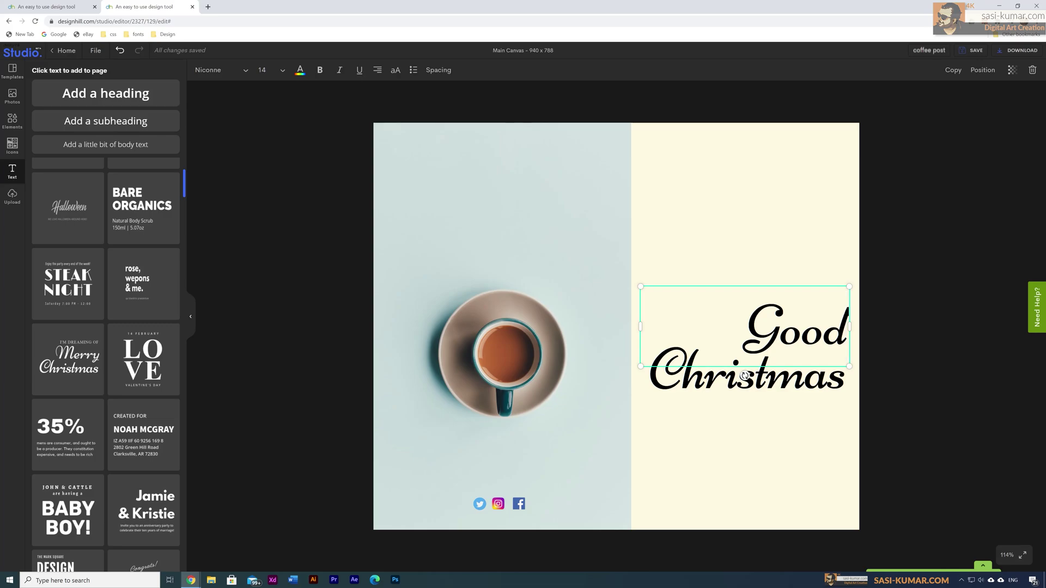
left_click(714, 380)
double_click(714, 380)
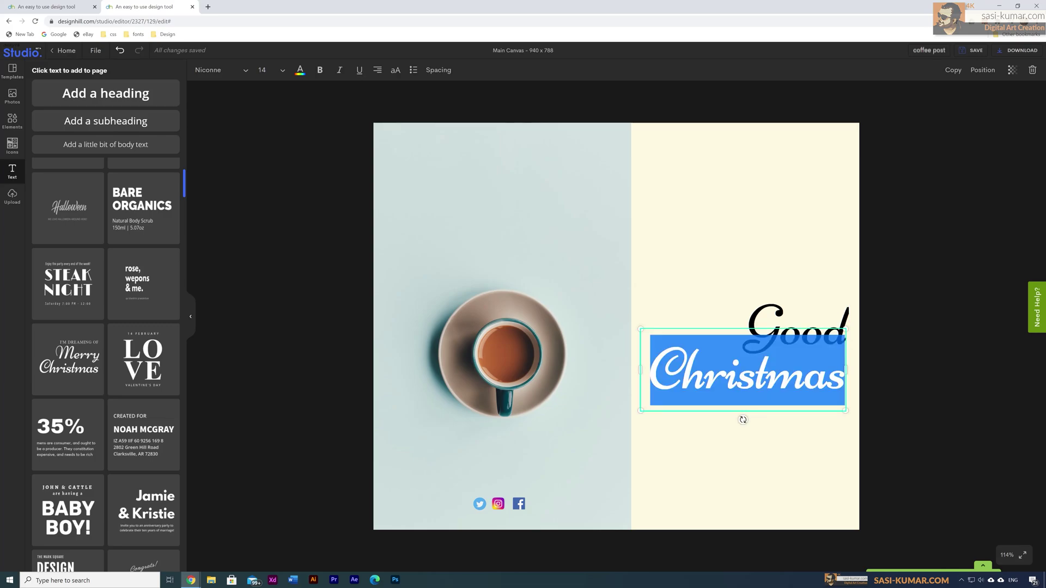
type("Morning")
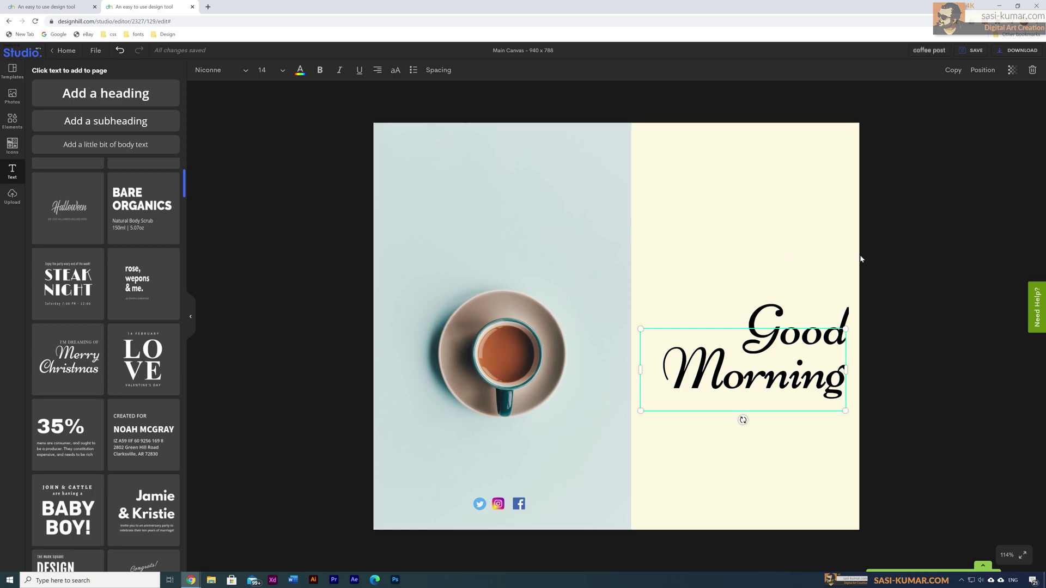
- Nudge "Morning" slightly down to align its end with "Good", and recolour it with the reddish-brown document colour
left_click(901, 279)
left_click(818, 389)
left_click_drag(742, 416, 742, 423)
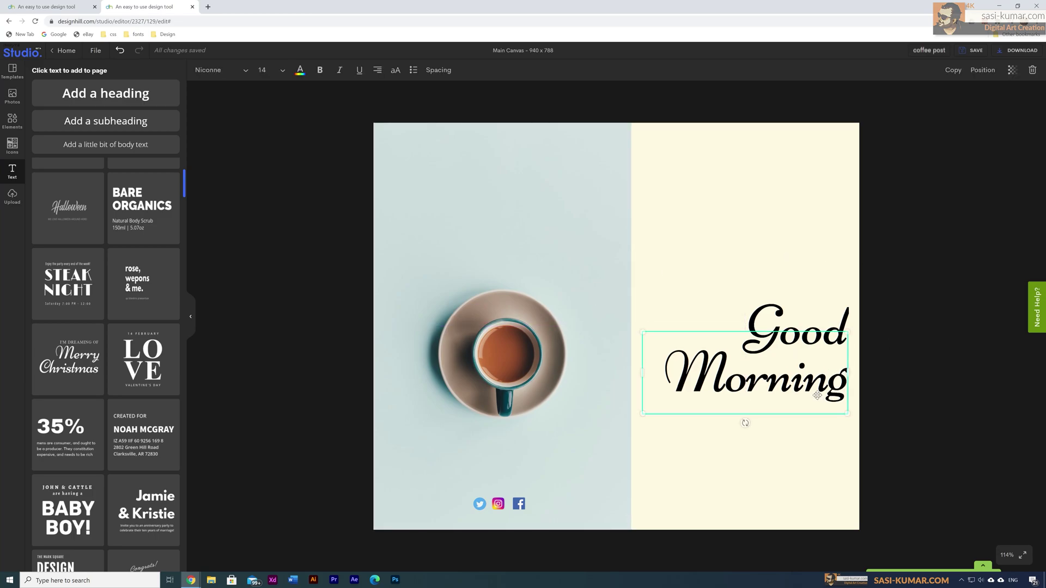
left_click(299, 69)
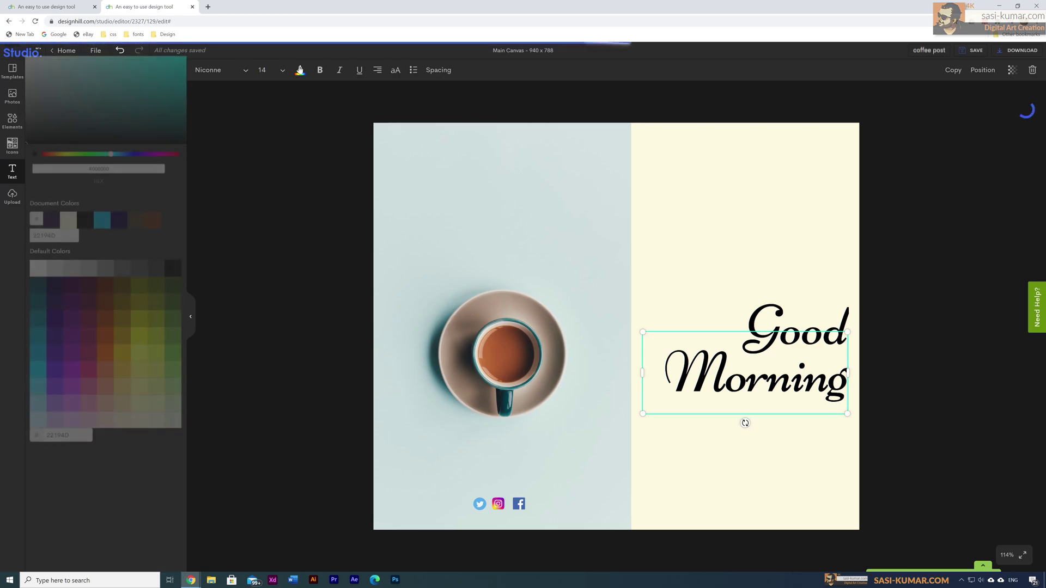
left_click(153, 222)
- Recolour "Good" with the dark grey-brown document colour and move both words slightly left, keeping their right ends aligned
left_click(764, 329)
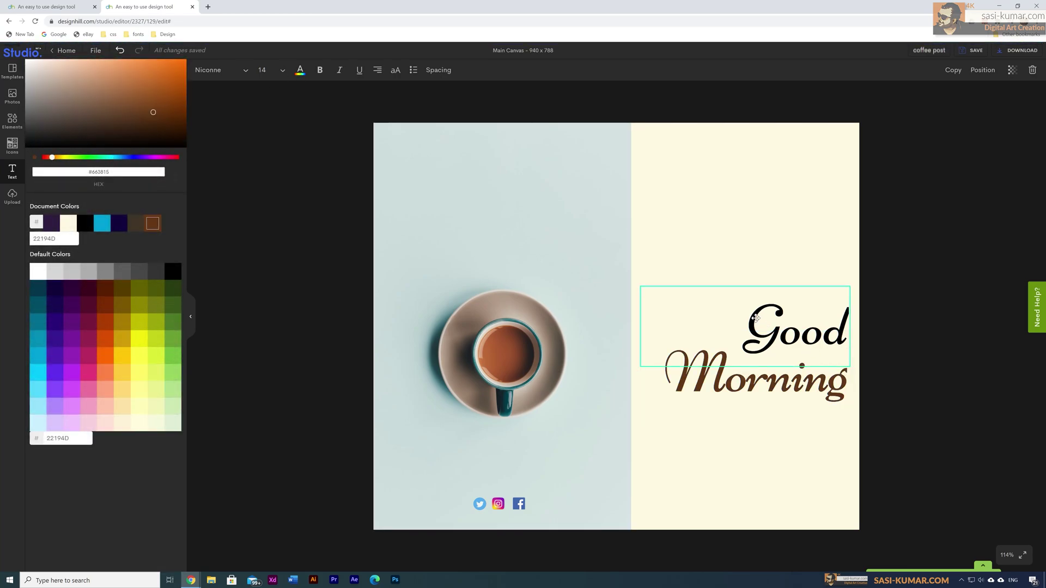
left_click(119, 229)
key("Escape")
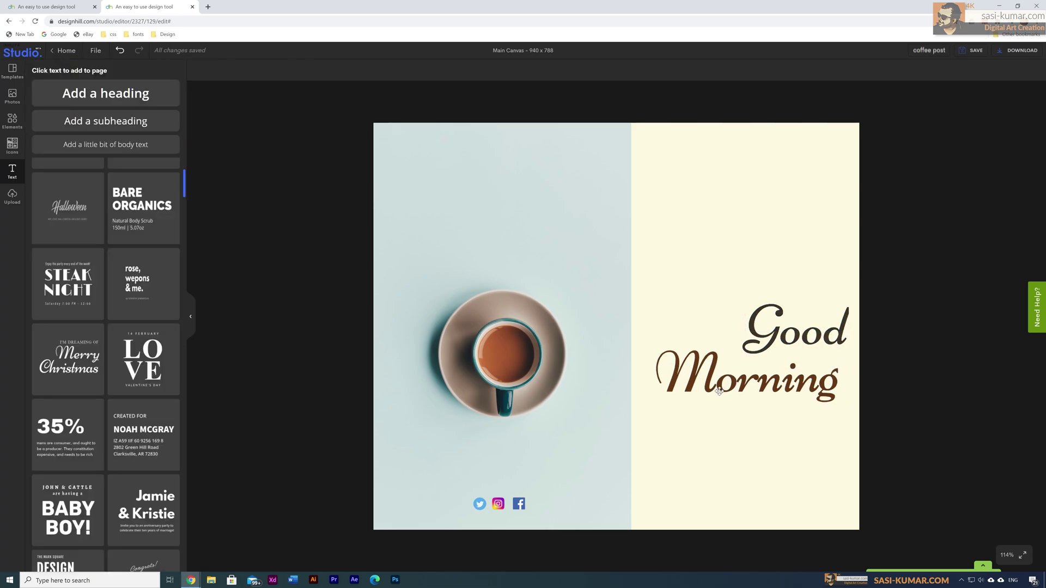
left_click_drag(757, 381, 749, 382)
left_click_drag(787, 330, 776, 330)
left_click(979, 401)
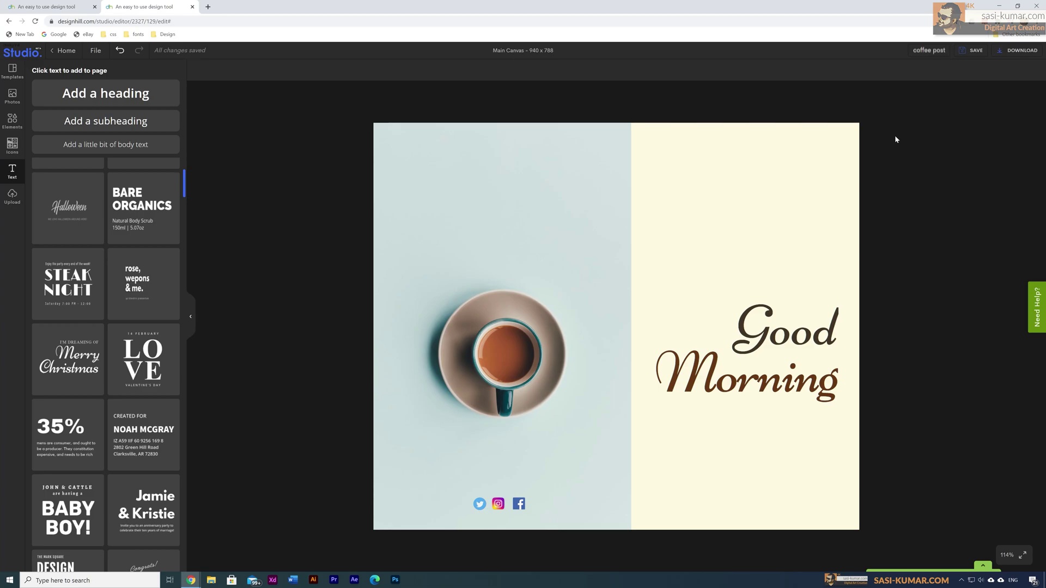
- Save the finished coffee post design
left_click(977, 55)
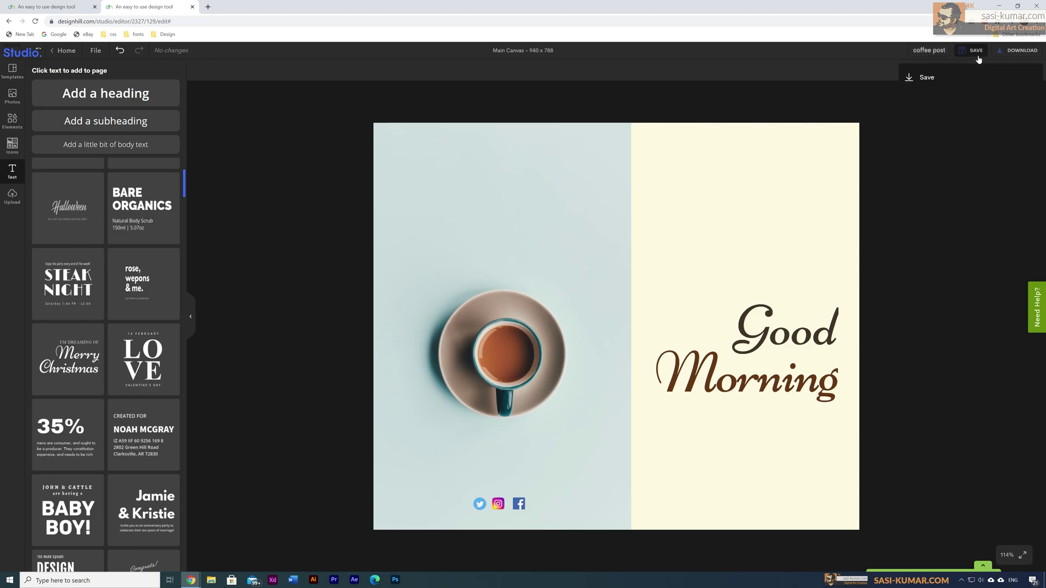
left_click(942, 75)
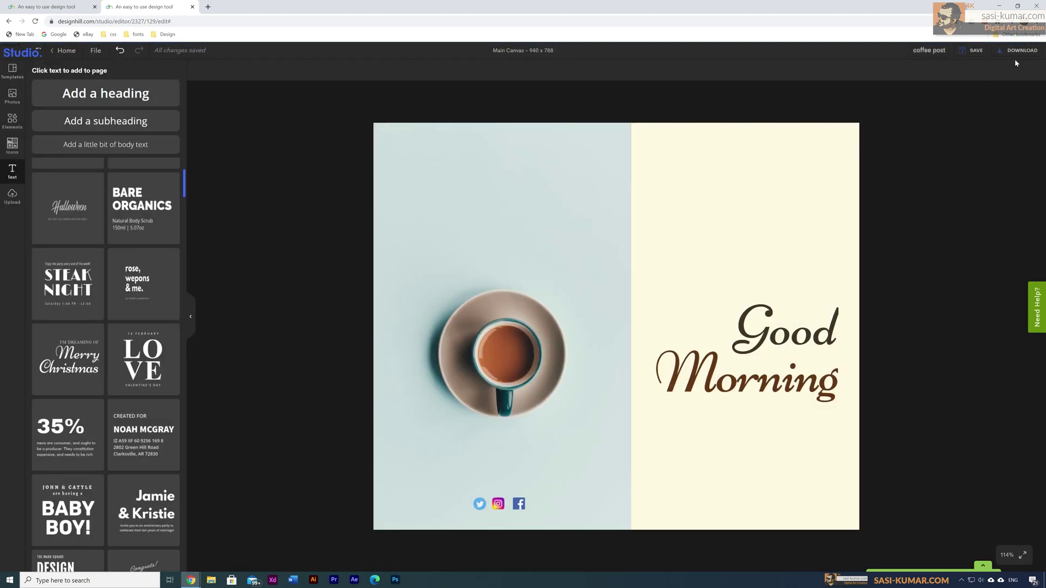
- Download the coffee post as a PNG at size 1x and open the downloaded image in the photo viewer
left_click(1017, 53)
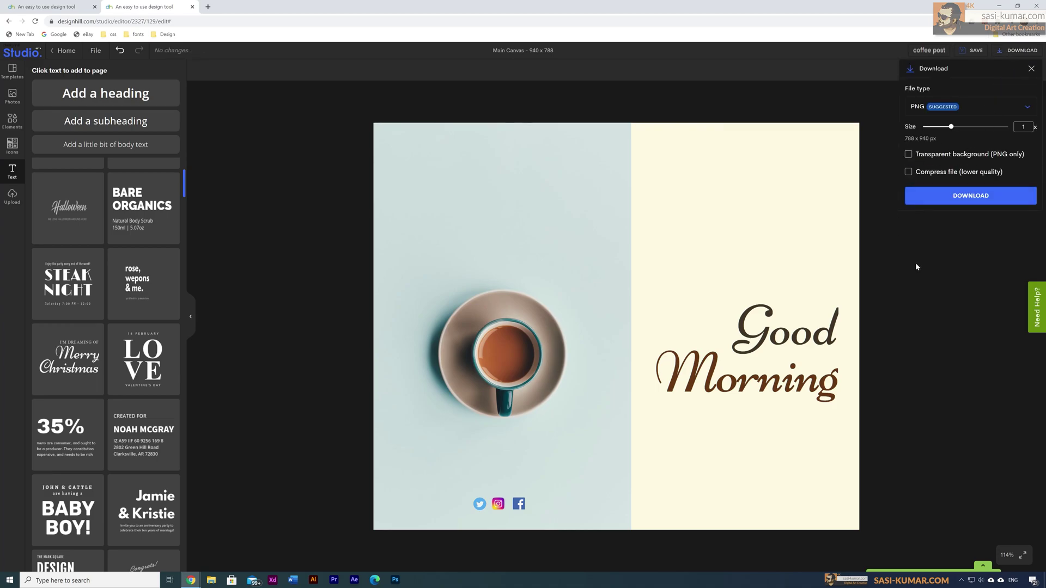
left_click(975, 202)
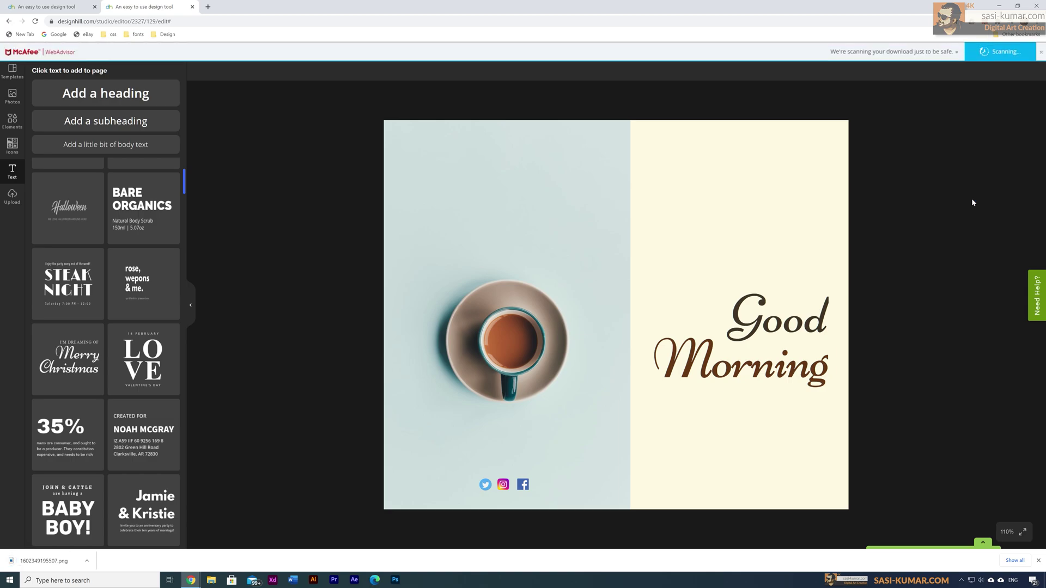
left_click(73, 563)
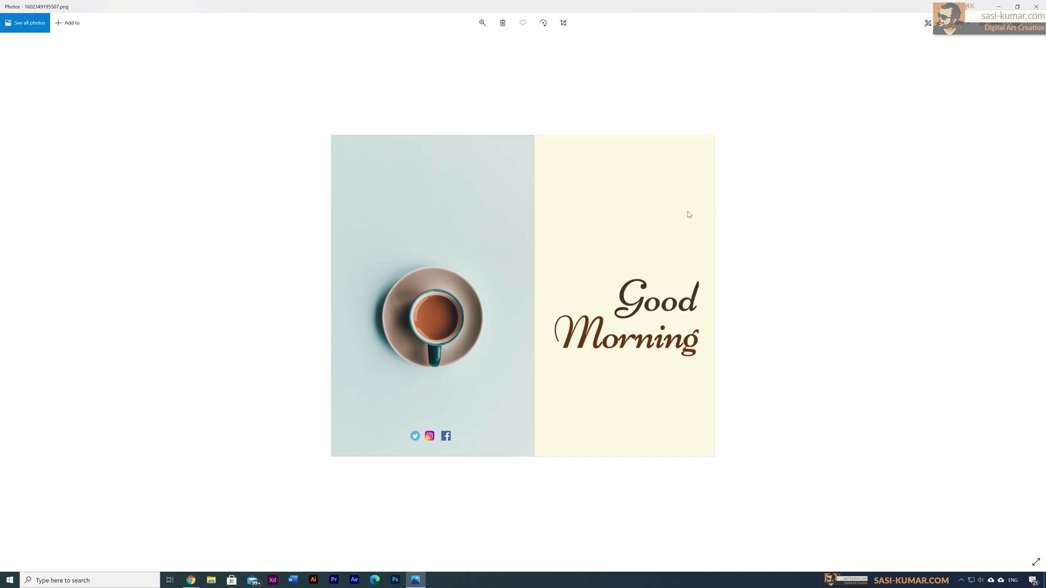